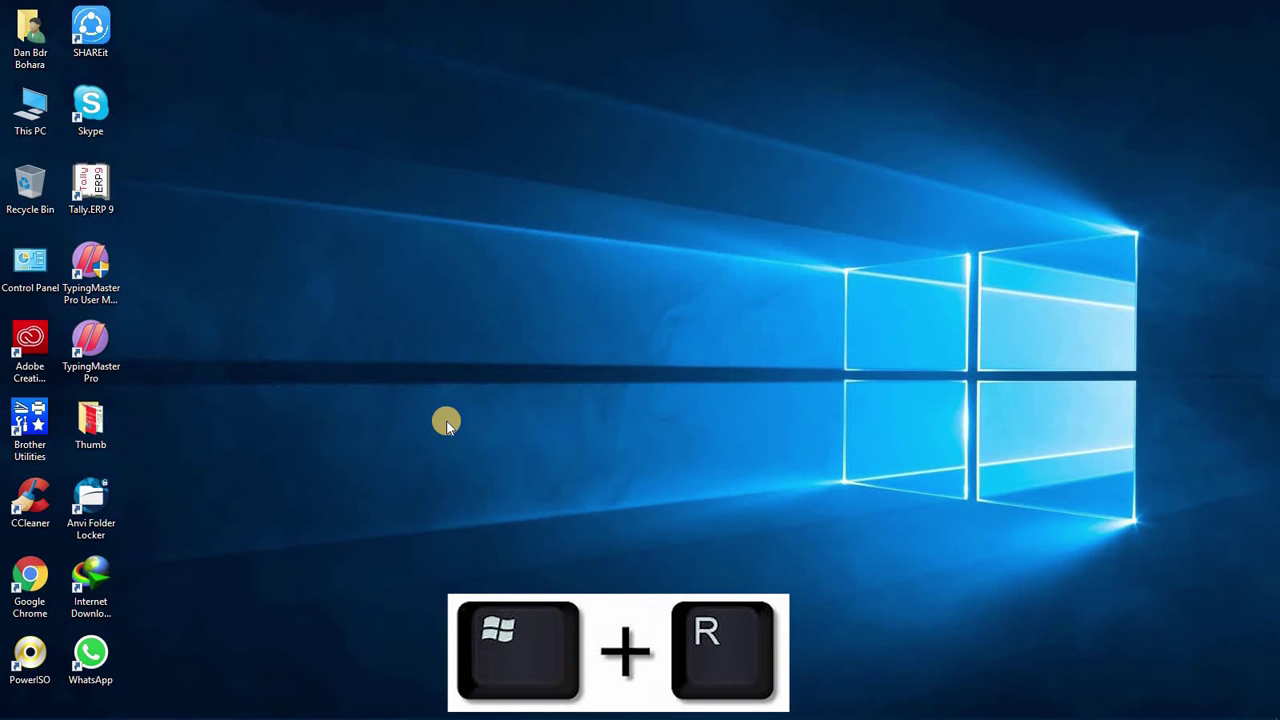
Launch Word with the Run command 'winword' and start a blank document.
{"action": "key", "text": "super+r"}
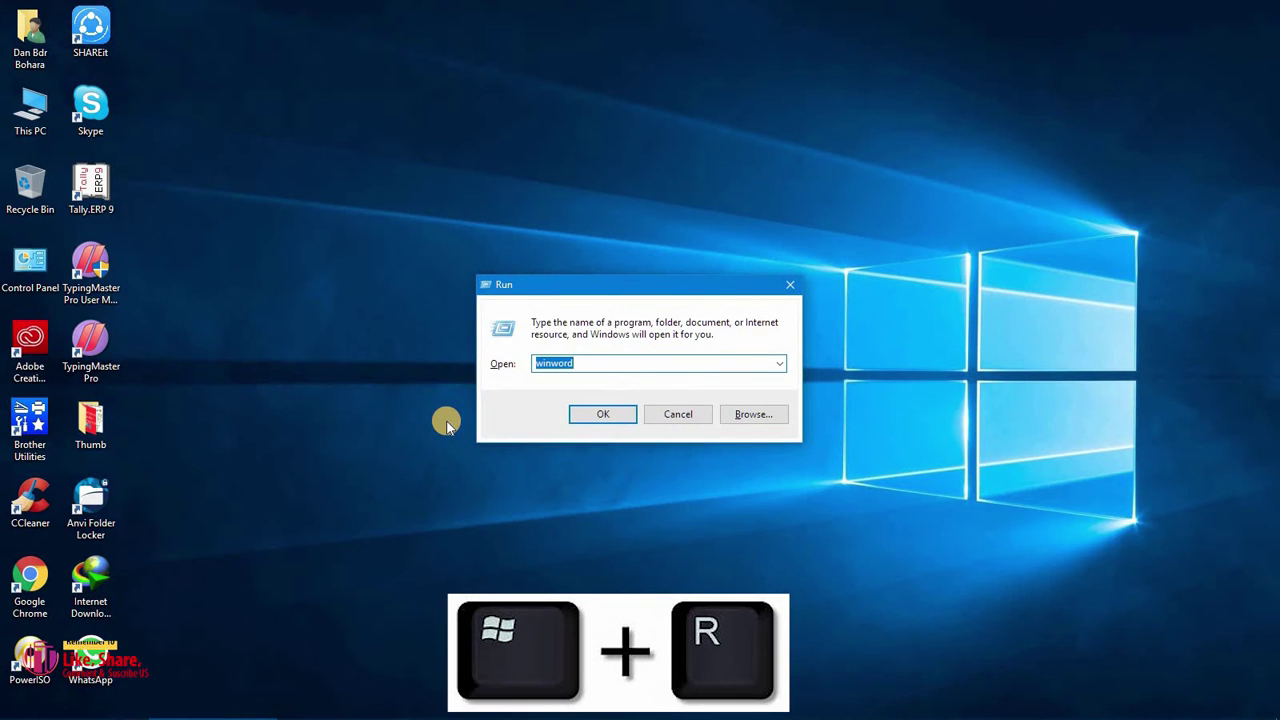
{"action": "left_click_drag", "start_coordinate": [555, 285], "coordinate": [103, 545]}
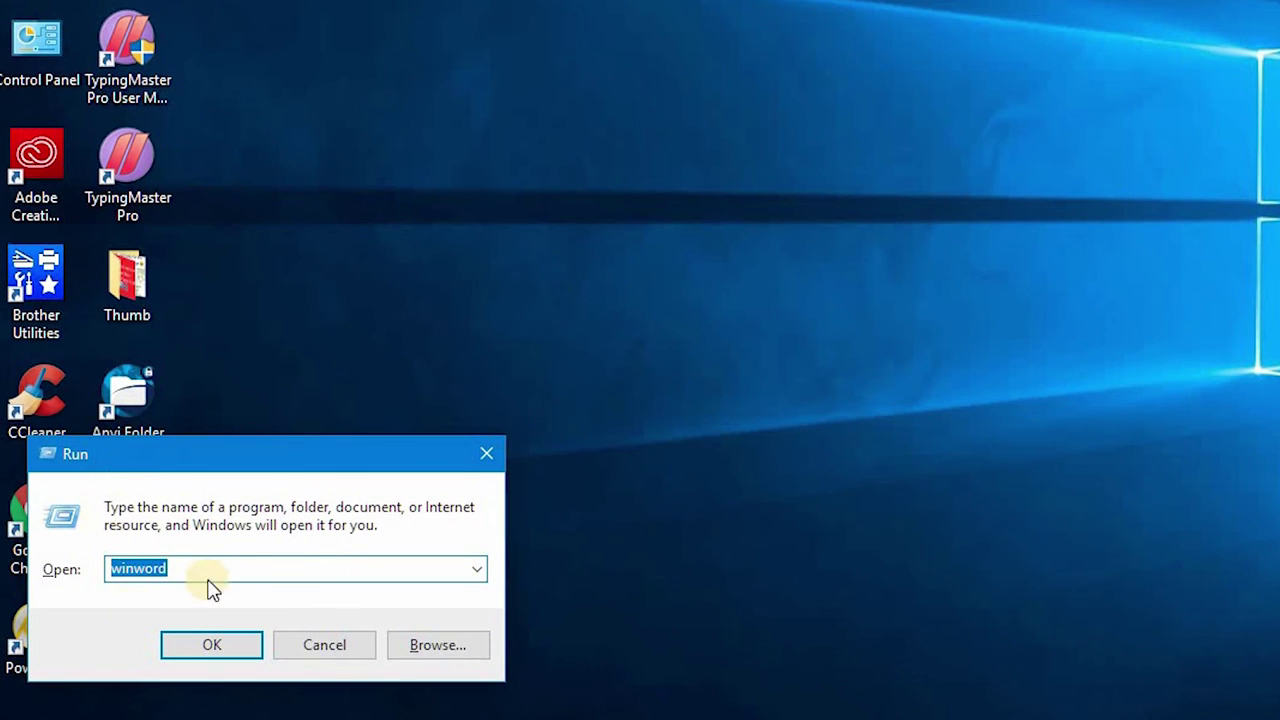
{"action": "key", "text": "BackSpace"}
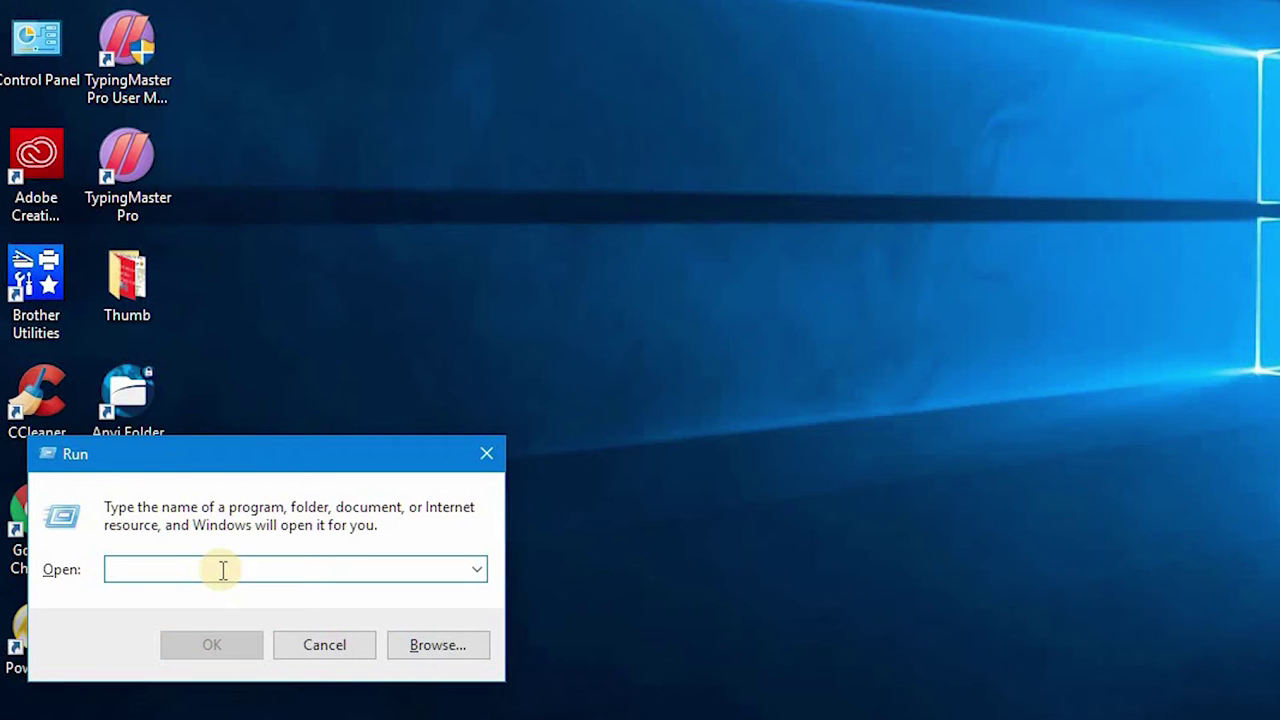
{"action": "type", "text": "win"}
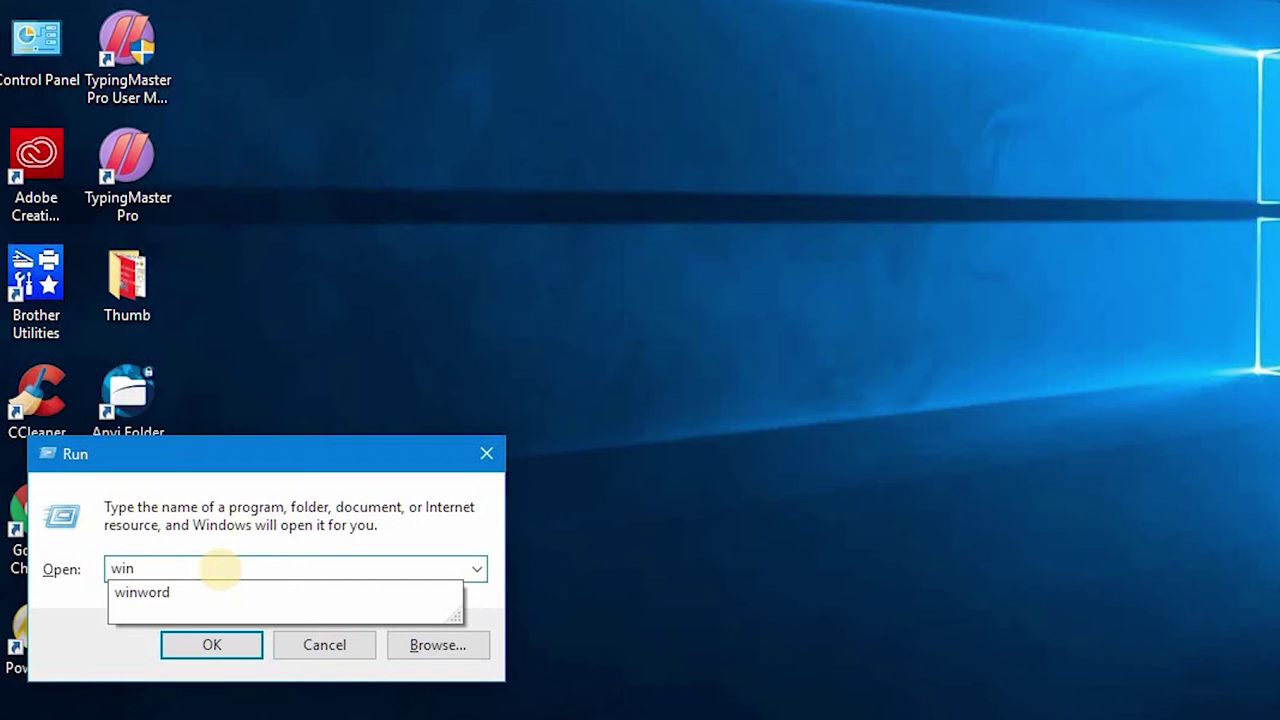
{"action": "type", "text": "word"}
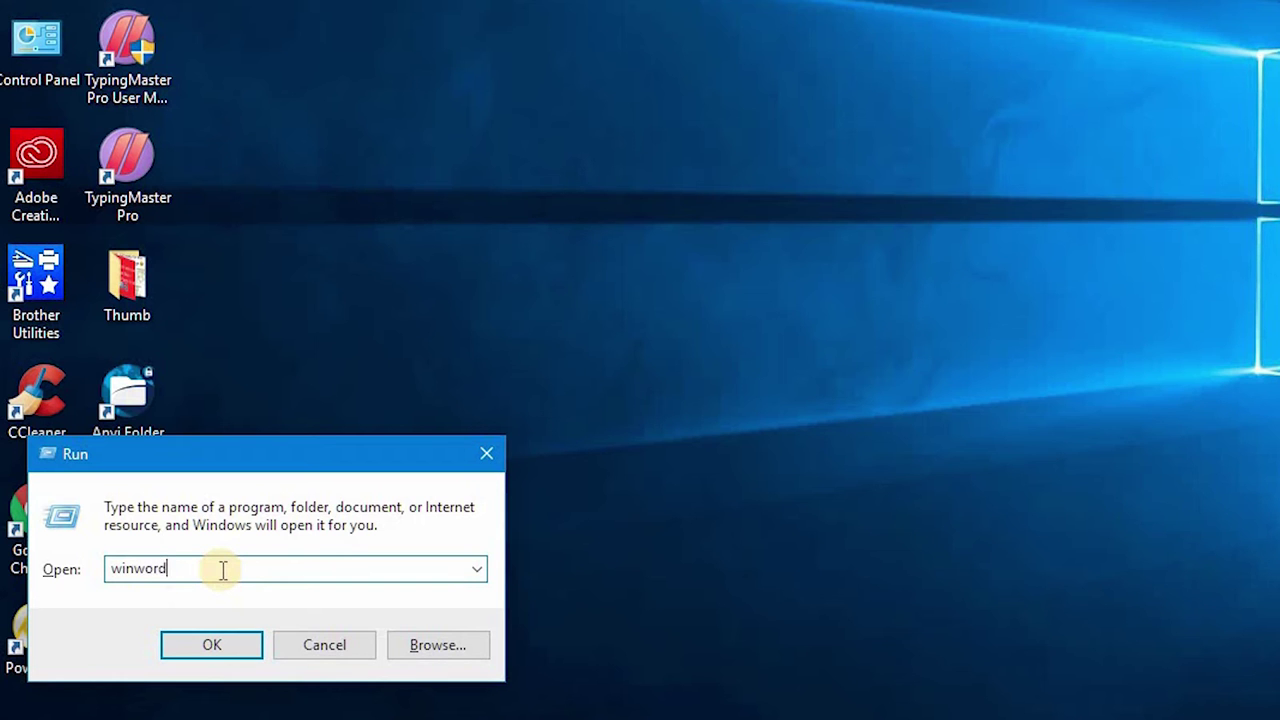
{"action": "left_click", "coordinate": [200, 643]}
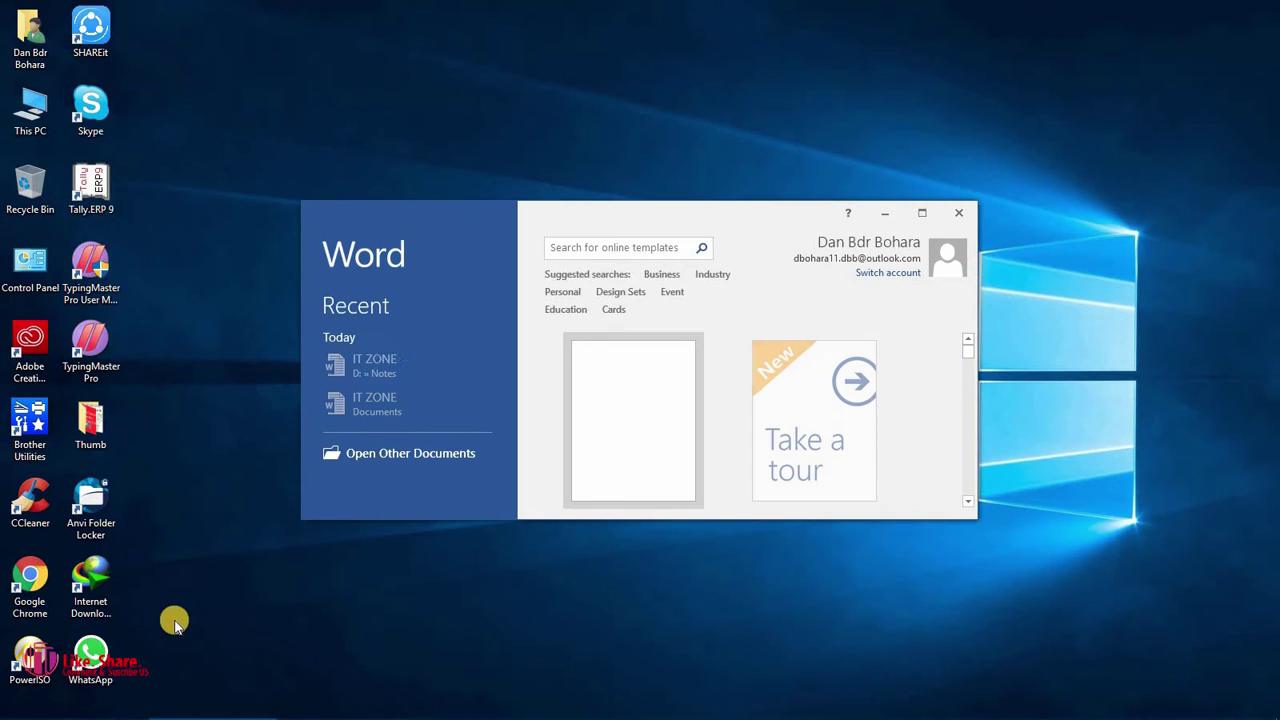
{"action": "left_click", "coordinate": [926, 222]}
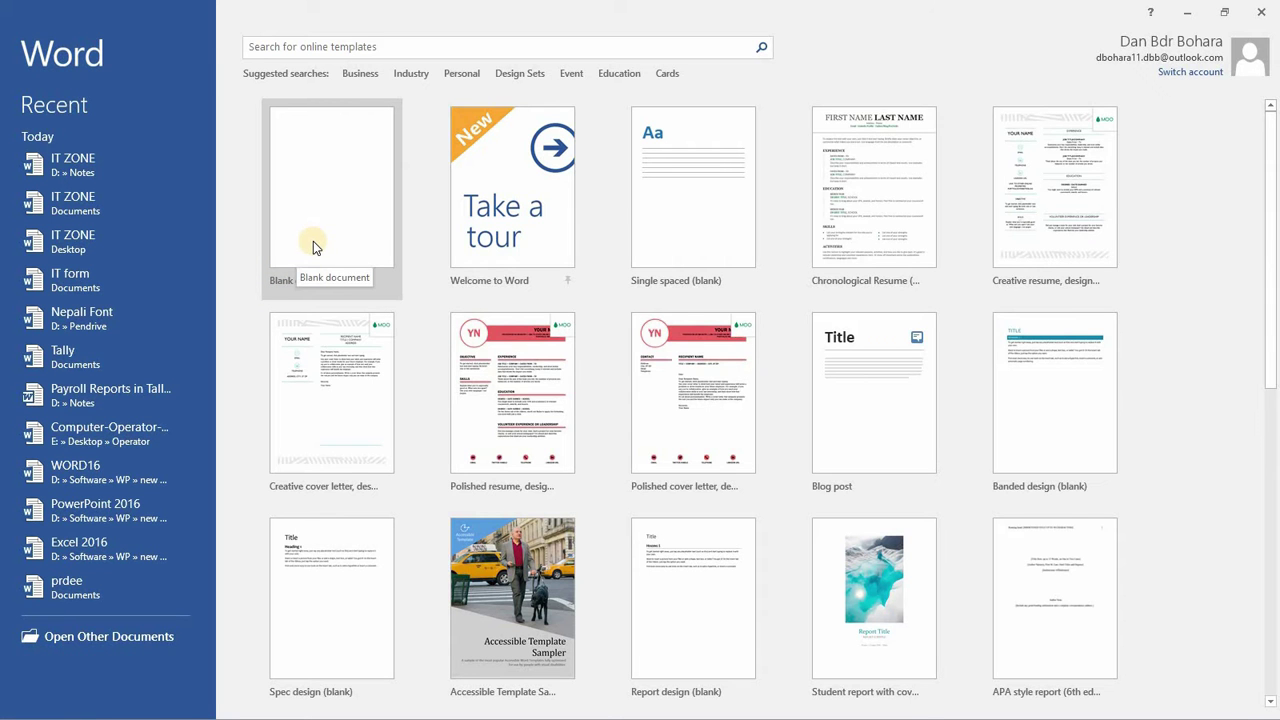
{"action": "left_click", "coordinate": [313, 241]}
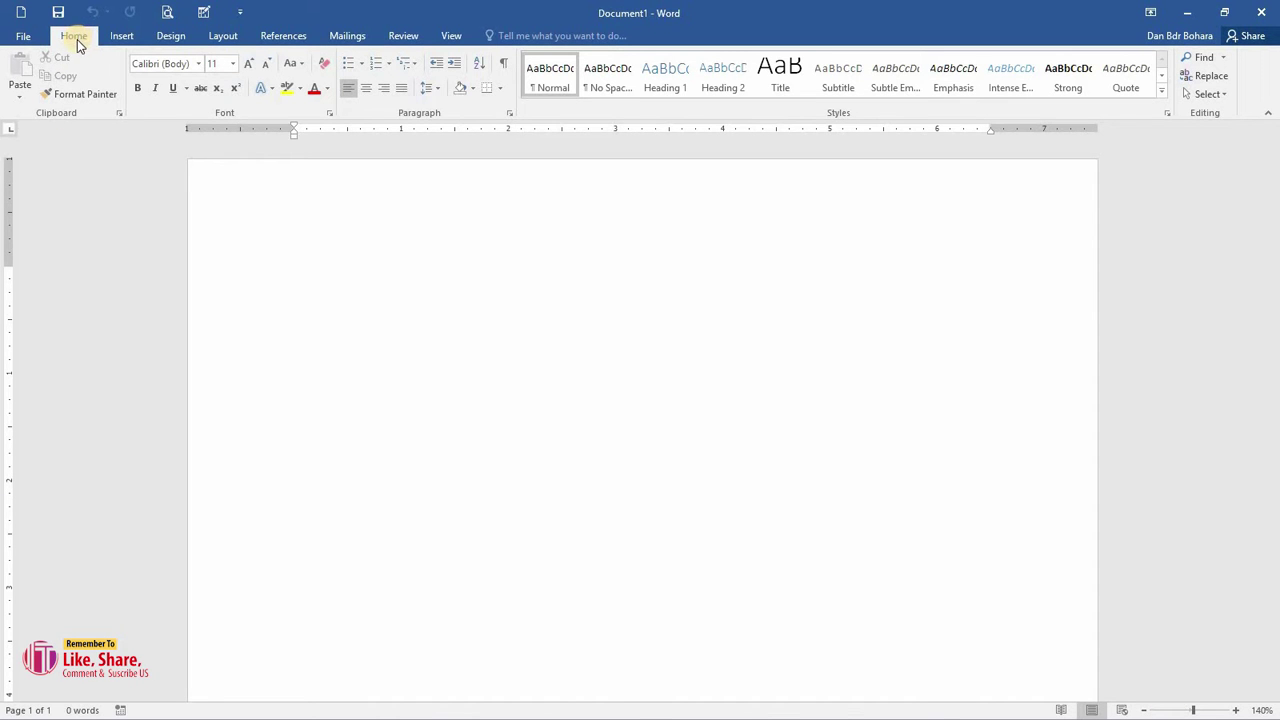
Browse the Insert, Design and Layout tabs, return to Home, then close Word.
{"action": "left_click", "coordinate": [121, 38]}
{"action": "left_click", "coordinate": [178, 38]}
{"action": "left_click", "coordinate": [223, 36]}
{"action": "left_click", "coordinate": [74, 36]}
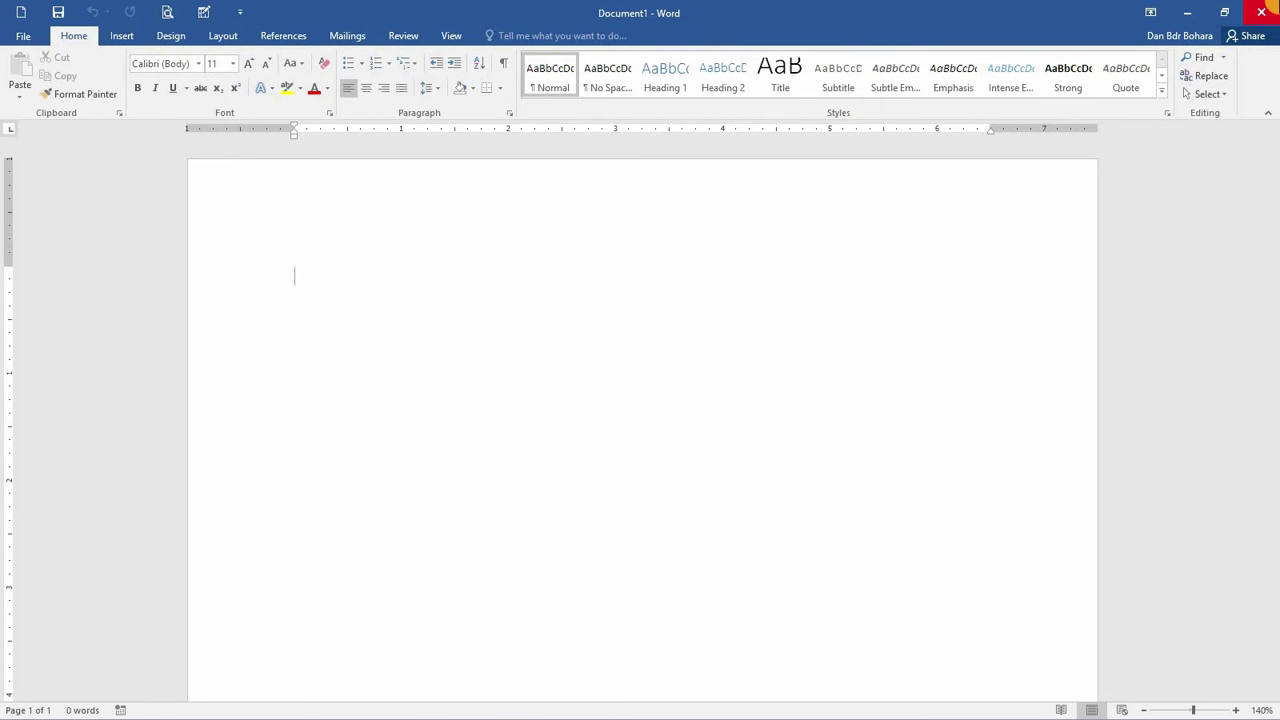
{"action": "left_click", "coordinate": [1266, 8]}
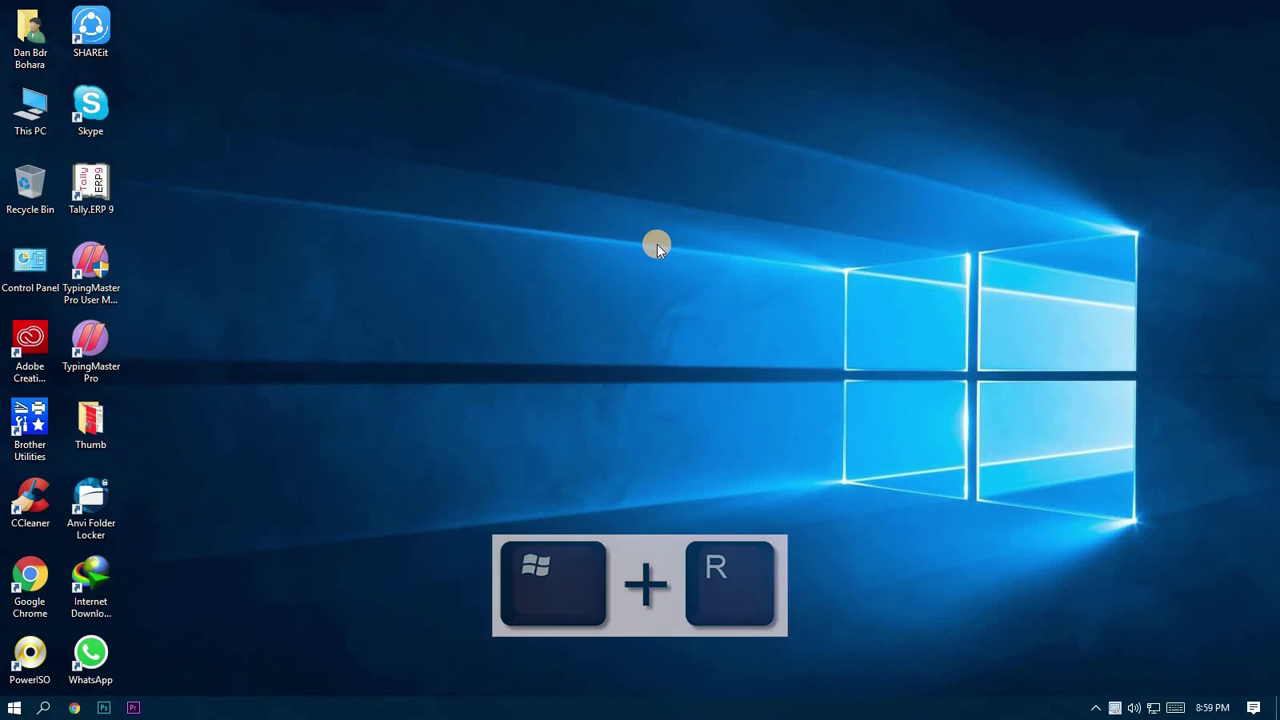
Relaunch Word from Run using the suggested 'winword' name and start another blank document.
{"action": "key", "text": "super+r"}
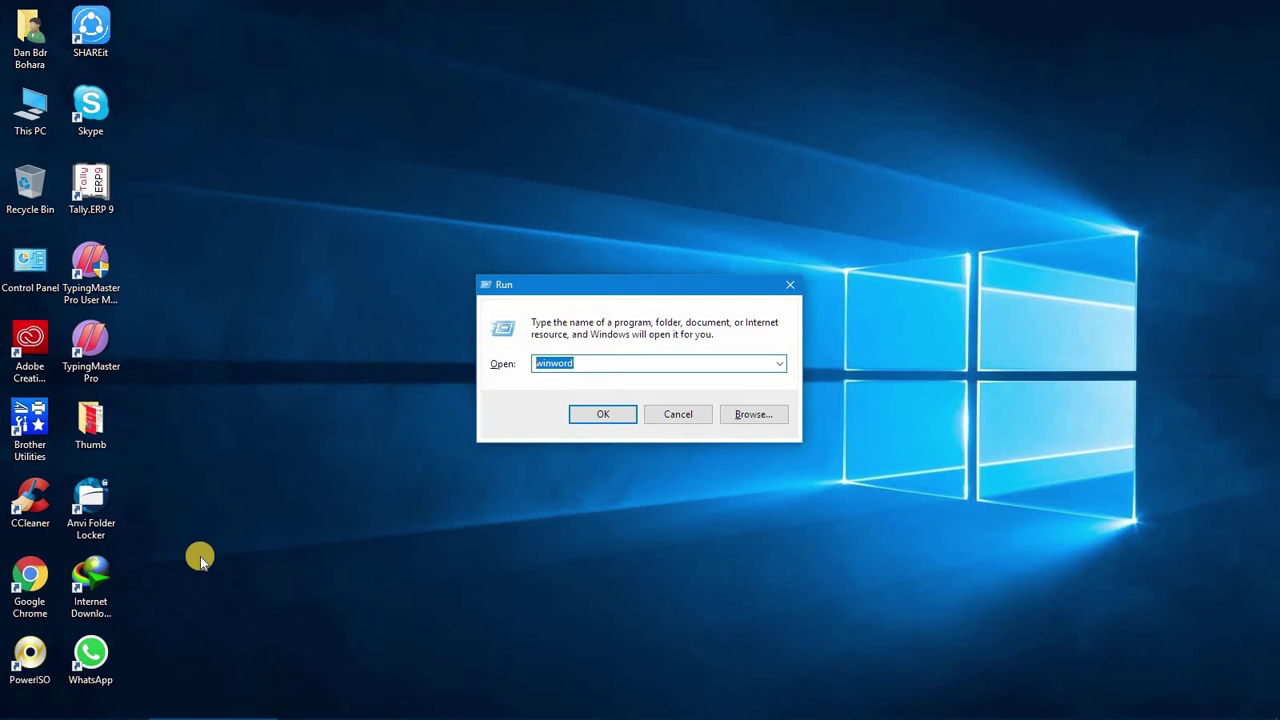
{"action": "type", "text": "winw"}
{"action": "left_click", "coordinate": [553, 379]}
{"action": "left_click", "coordinate": [605, 417]}
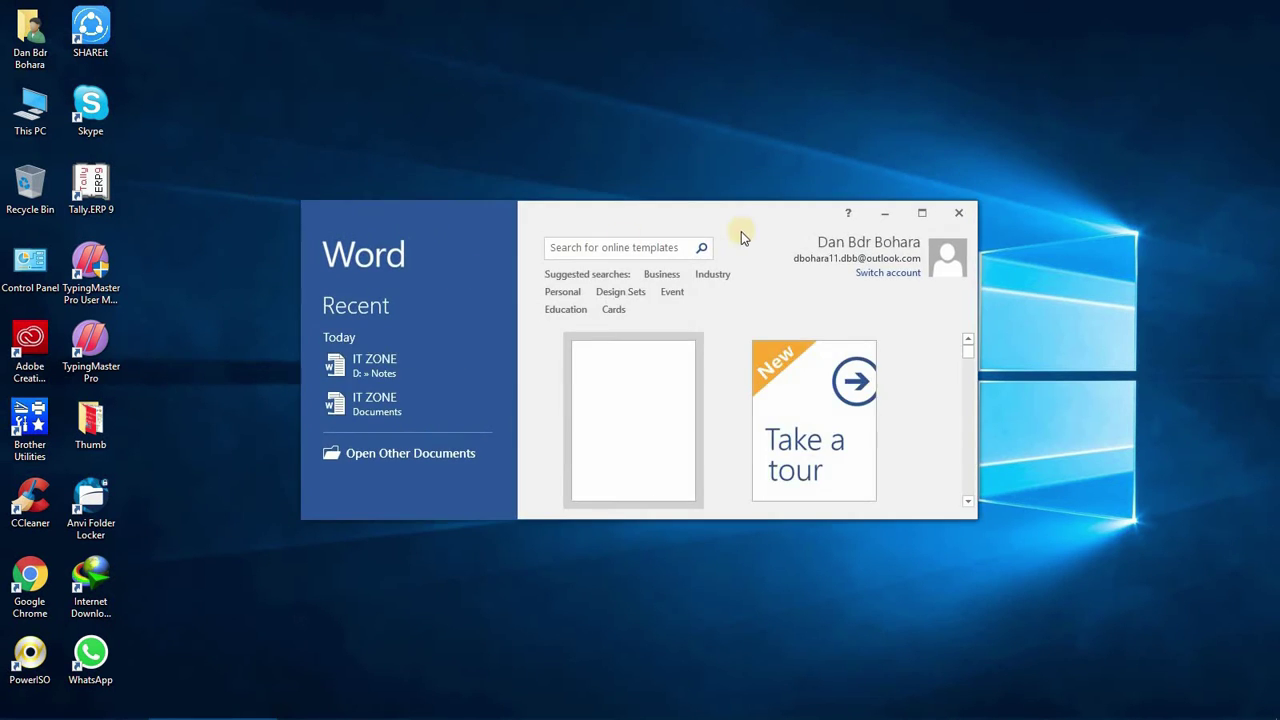
{"action": "left_click", "coordinate": [922, 212]}
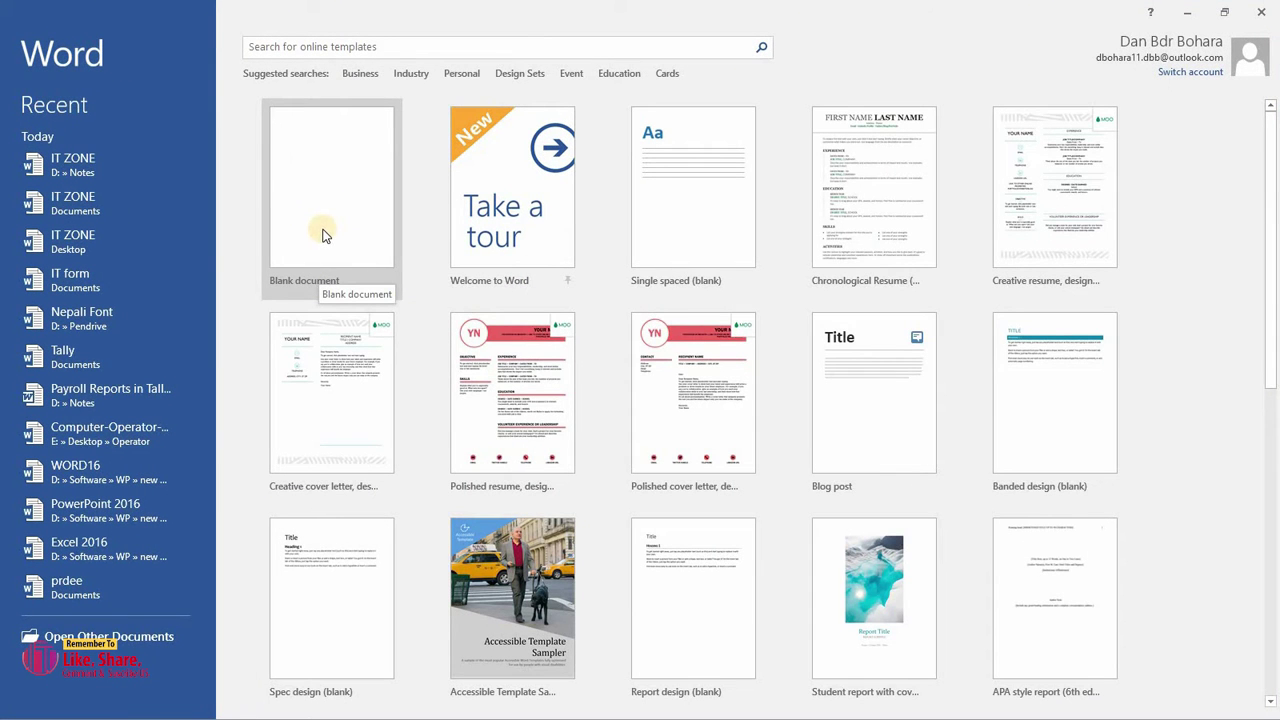
{"action": "left_click", "coordinate": [278, 195]}
Show the desktop, launch Word 2016 from the Start app list, and open a blank document.
{"action": "key", "text": "super+d"}
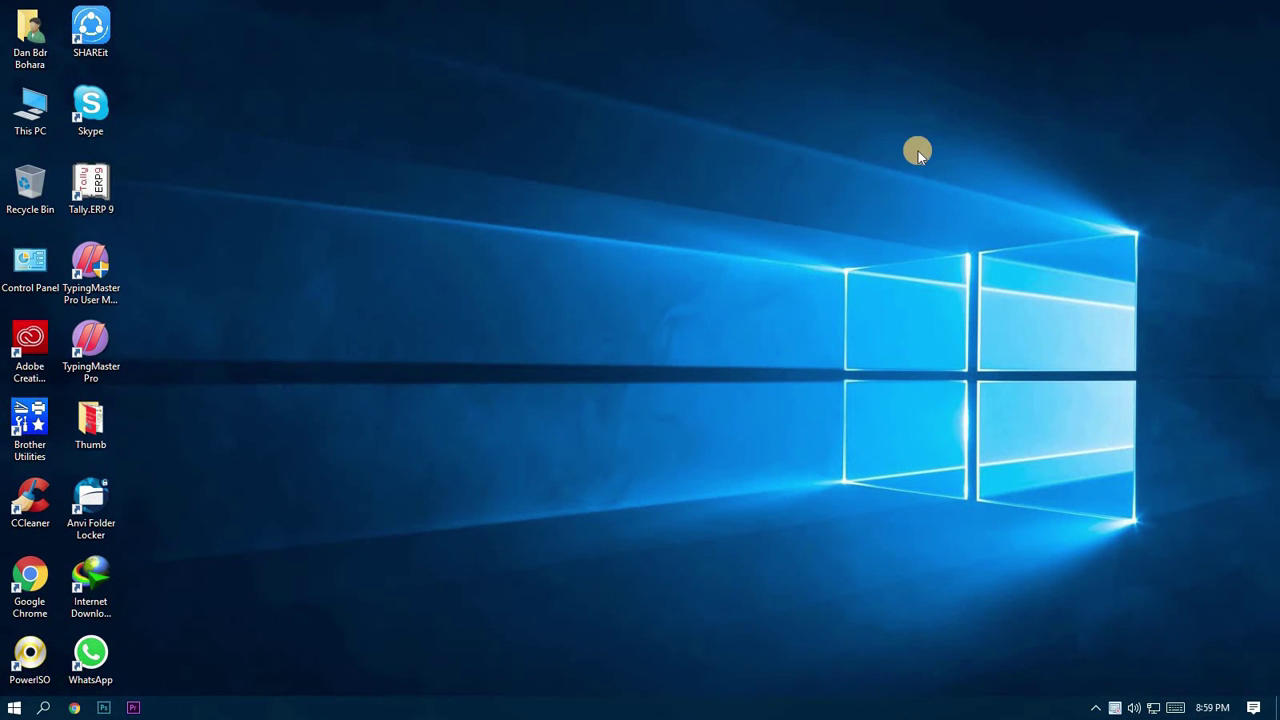
{"action": "left_click", "coordinate": [8, 711]}
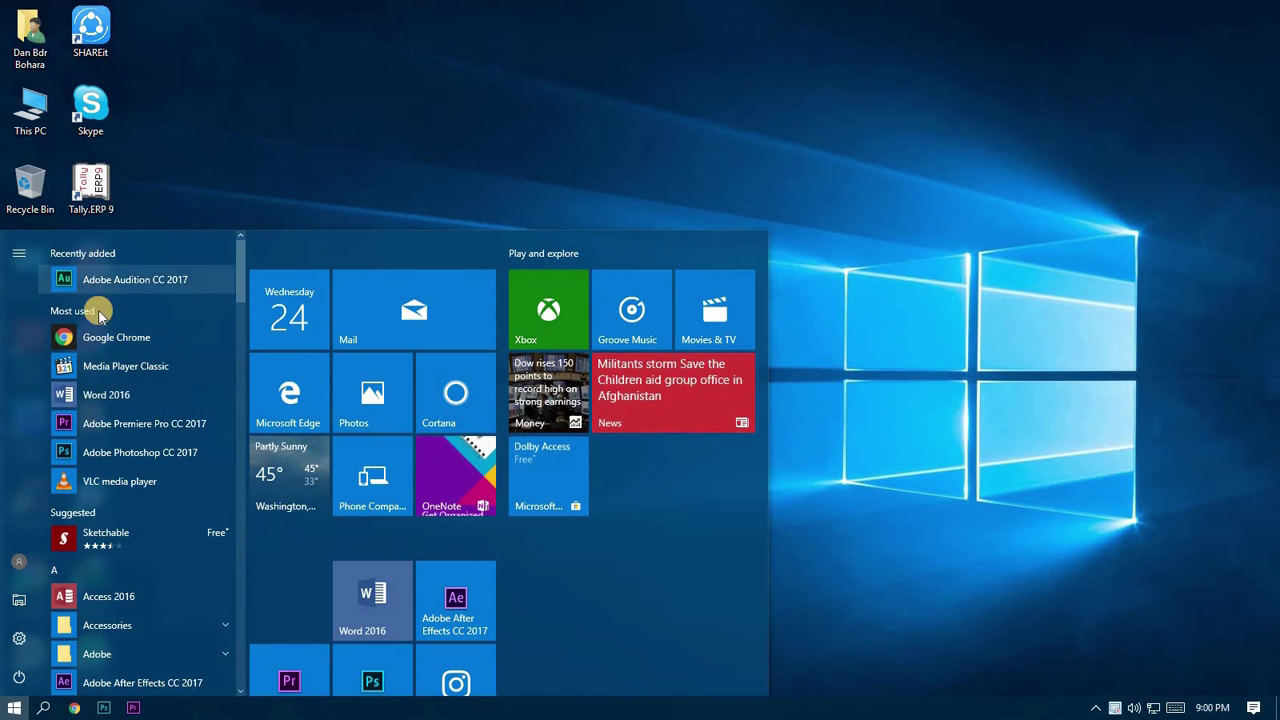
{"action": "left_click", "coordinate": [104, 396]}
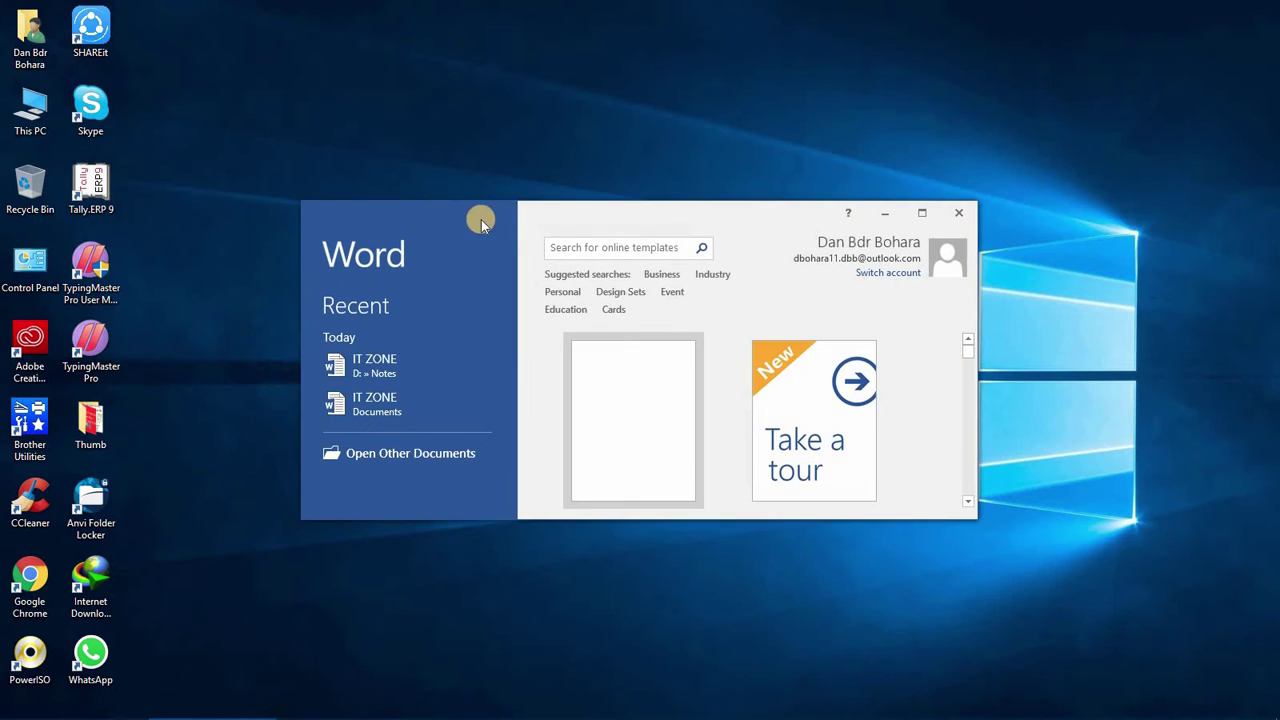
{"action": "double_click", "coordinate": [481, 219]}
{"action": "left_click", "coordinate": [337, 241]}
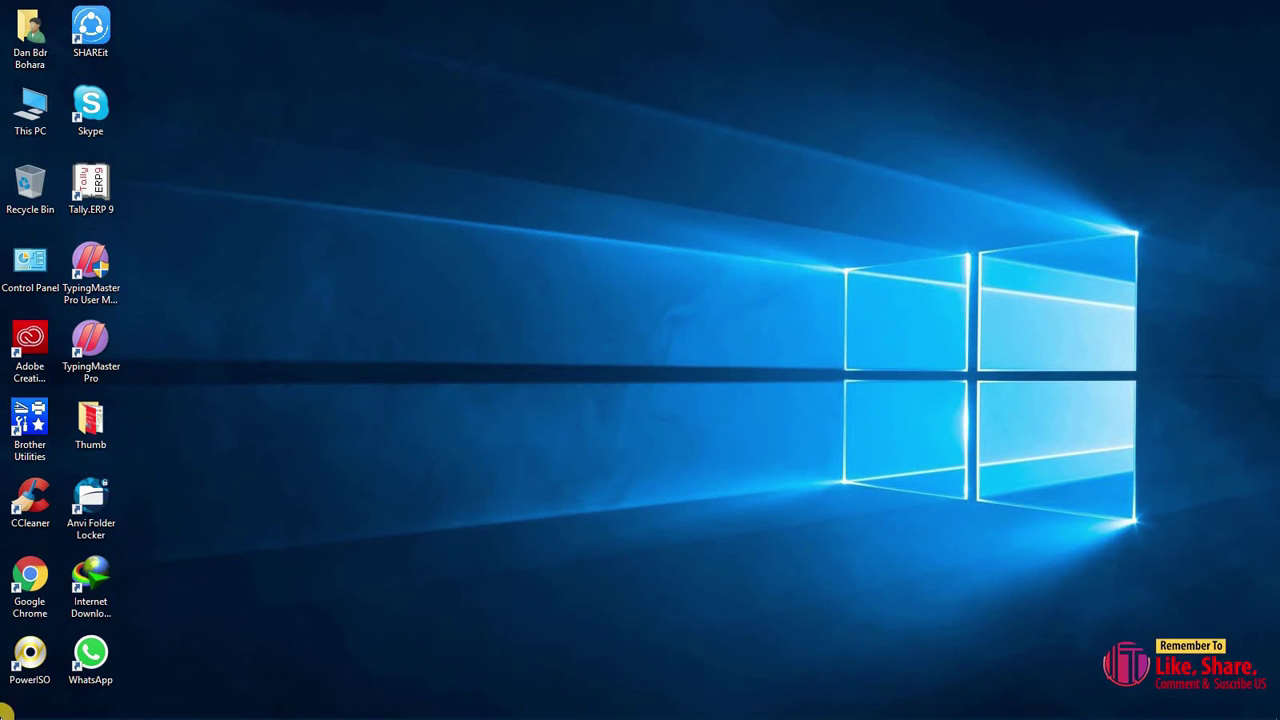
Find Word 2016 by searching 'word', open a blank document, then close Word.
{"action": "left_click", "coordinate": [14, 708]}
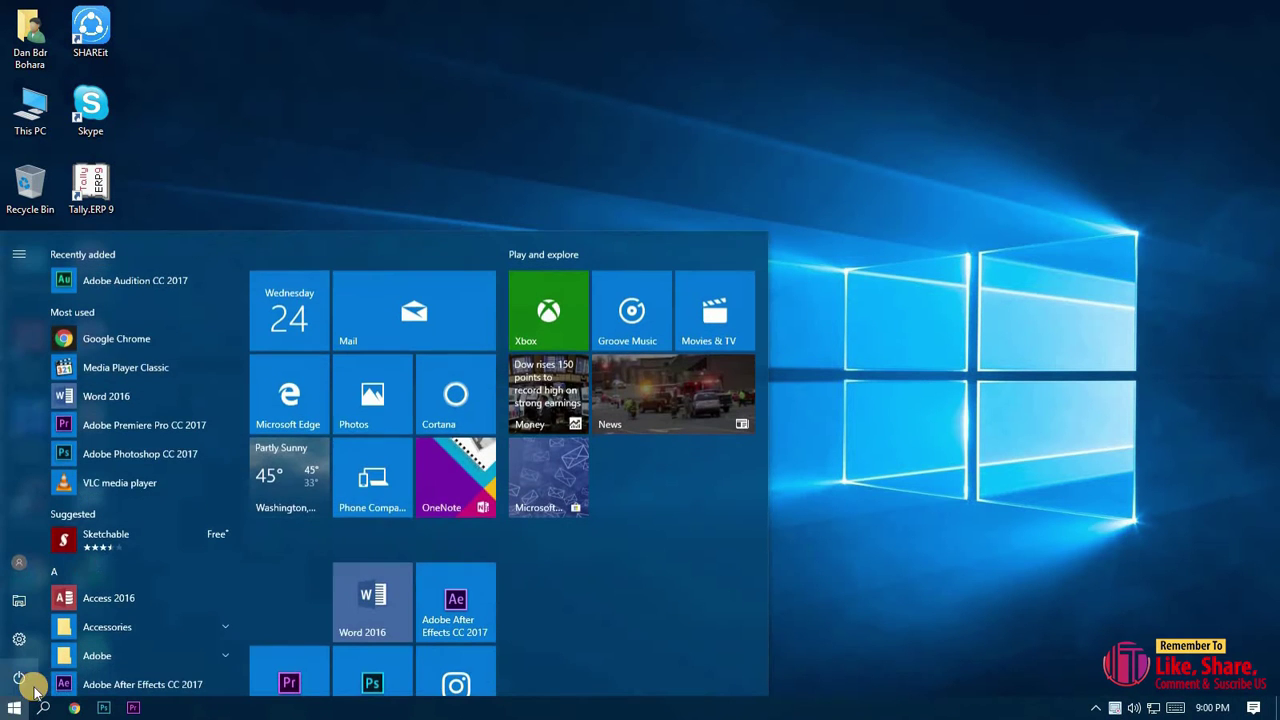
{"action": "left_click", "coordinate": [766, 128]}
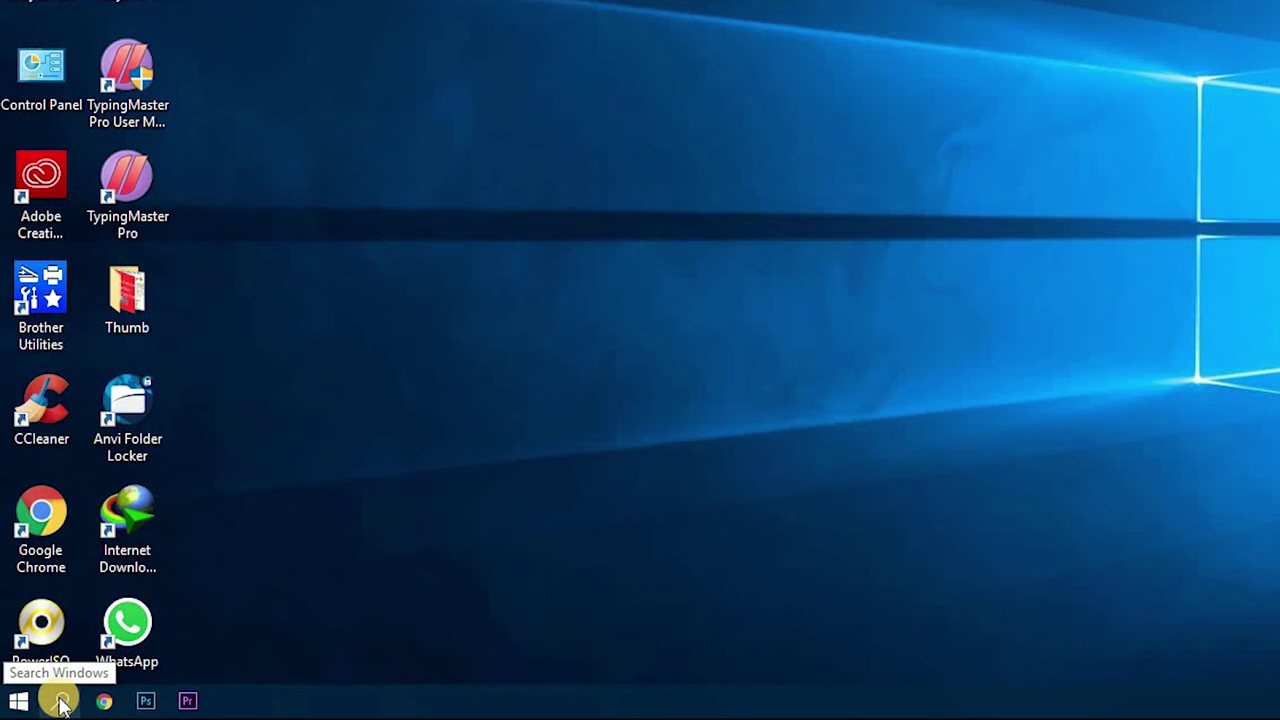
{"action": "left_click", "coordinate": [64, 705]}
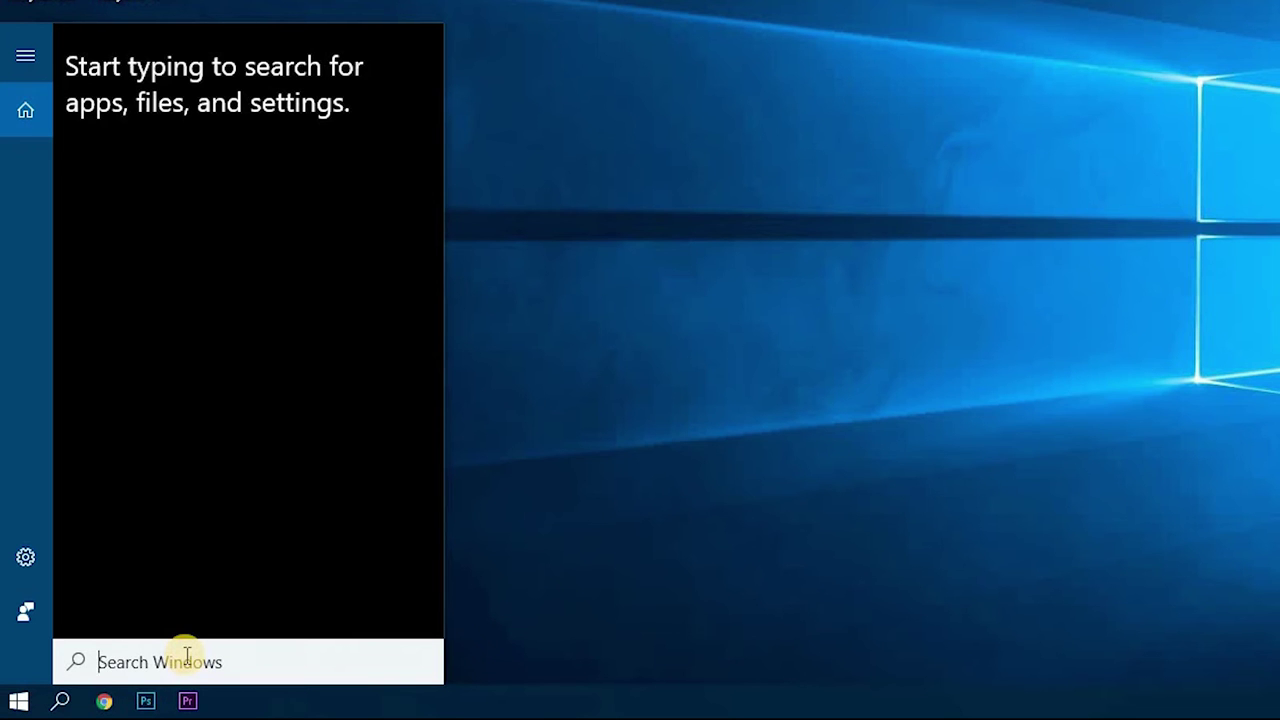
{"action": "type", "text": "word"}
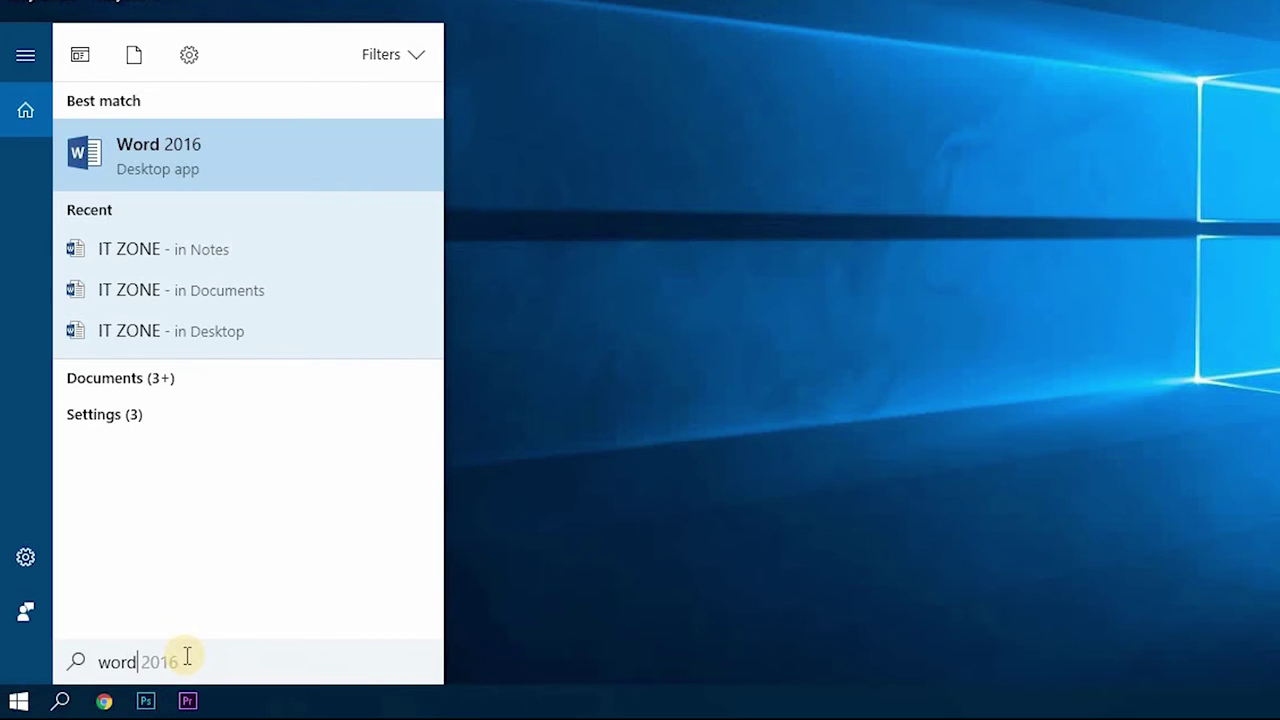
{"action": "left_click", "coordinate": [170, 170]}
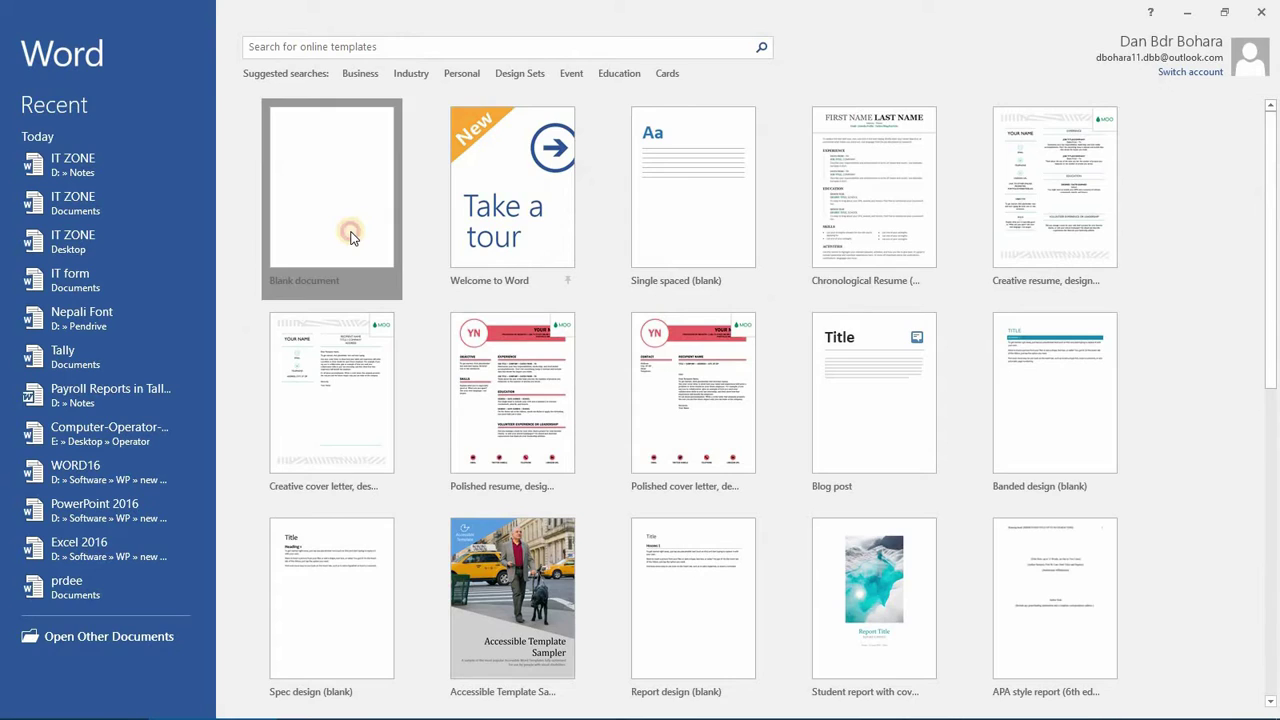
{"action": "left_click", "coordinate": [350, 235]}
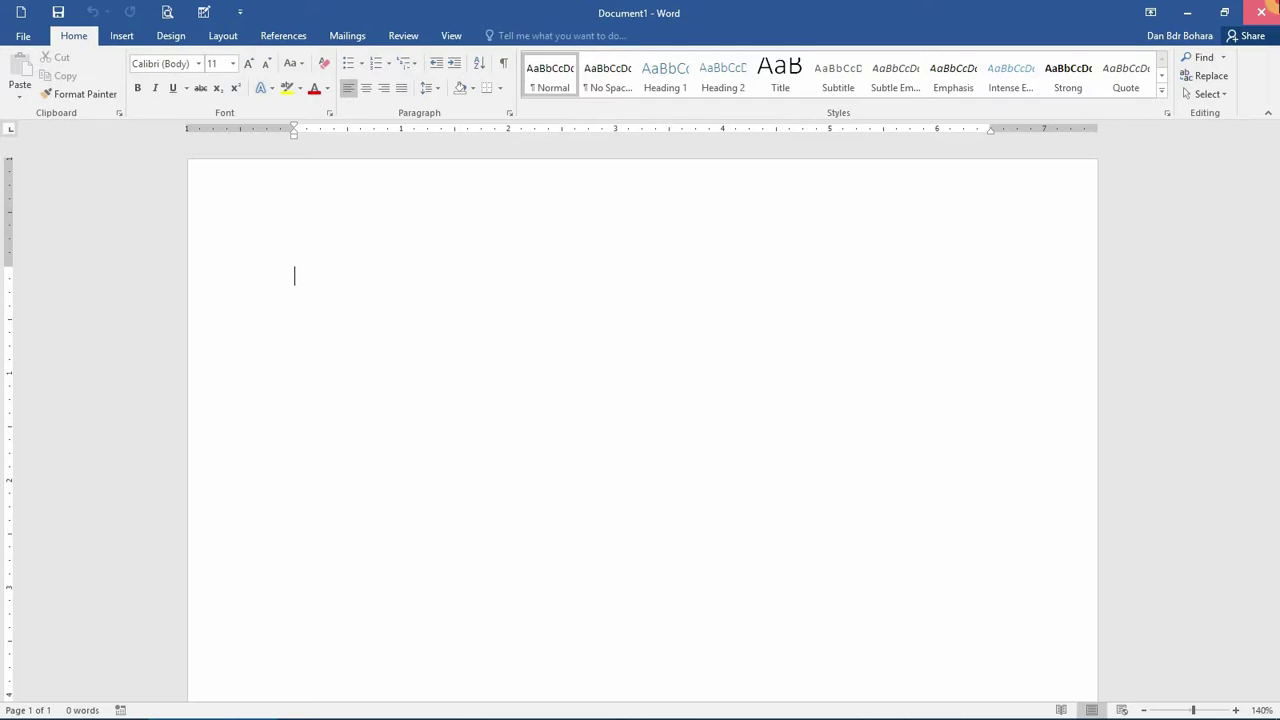
{"action": "left_click", "coordinate": [1262, 10]}
Refresh the desktop twice from its right-click menu.
{"action": "right_click", "coordinate": [408, 342]}
{"action": "left_click", "coordinate": [484, 387]}
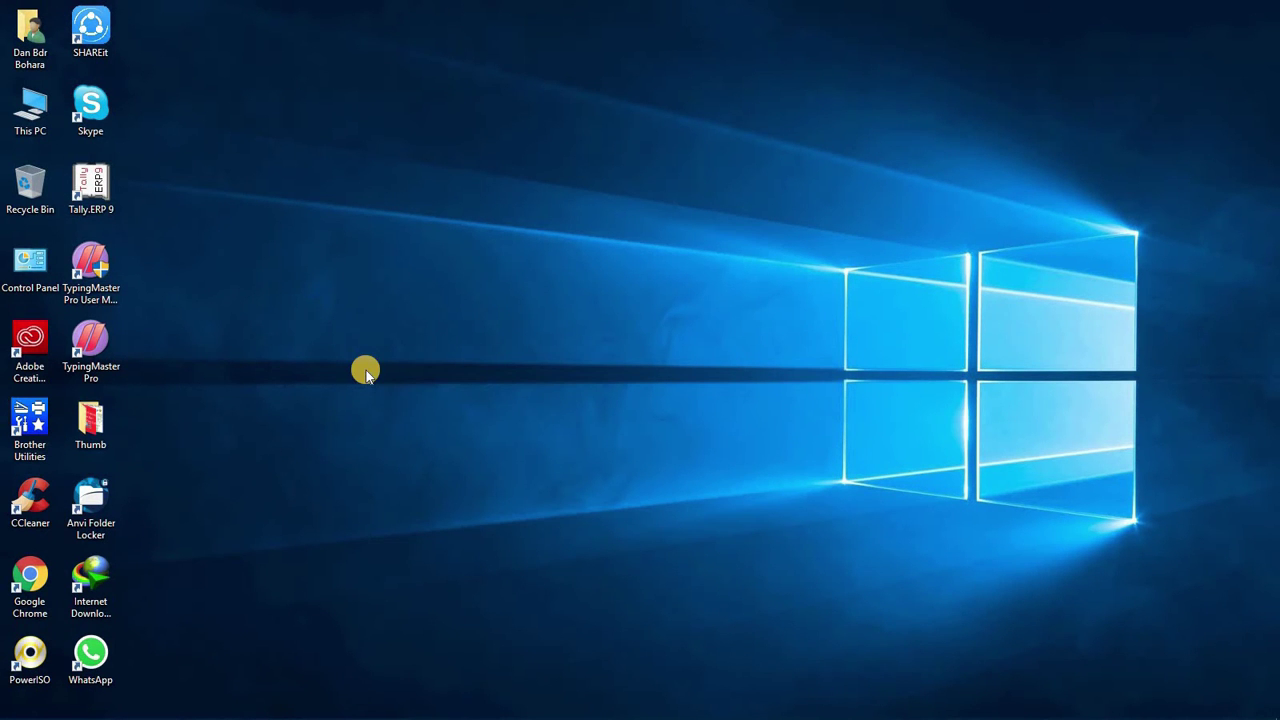
{"action": "right_click", "coordinate": [341, 286]}
{"action": "left_click", "coordinate": [409, 336]}
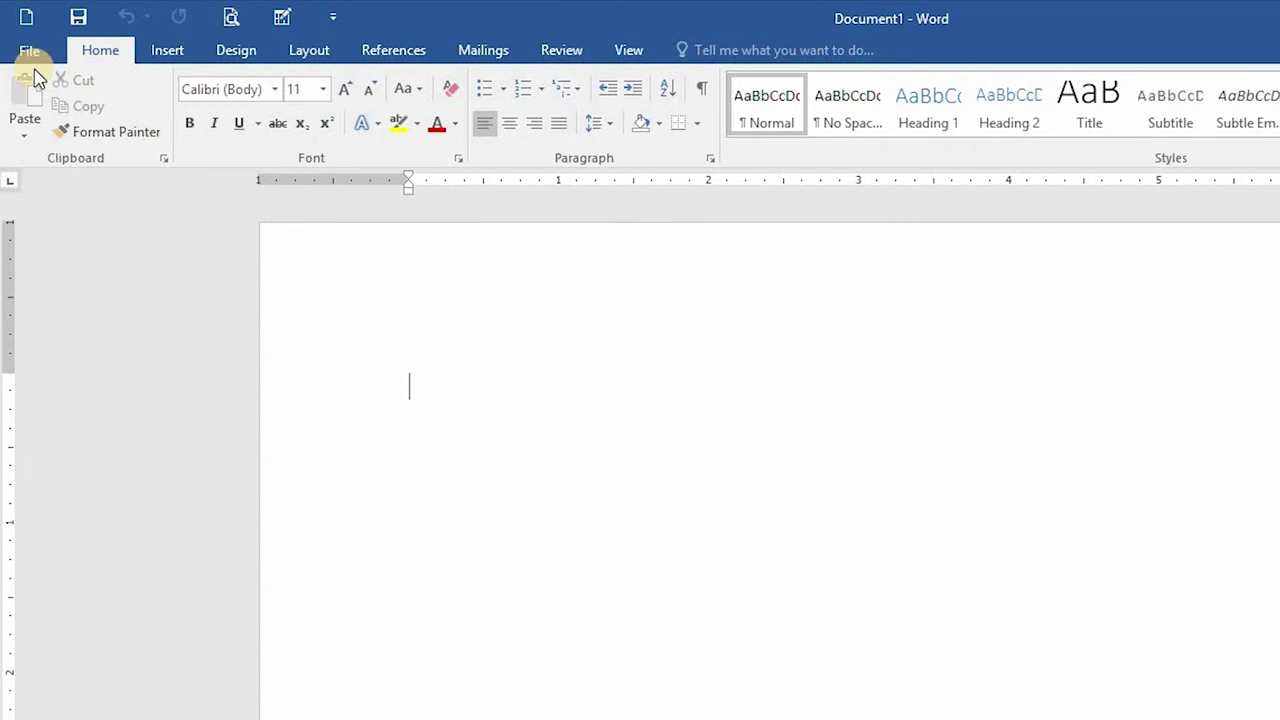
Go to File > Save As and pick This PC to list recent local folders.
{"action": "left_click", "coordinate": [27, 51]}
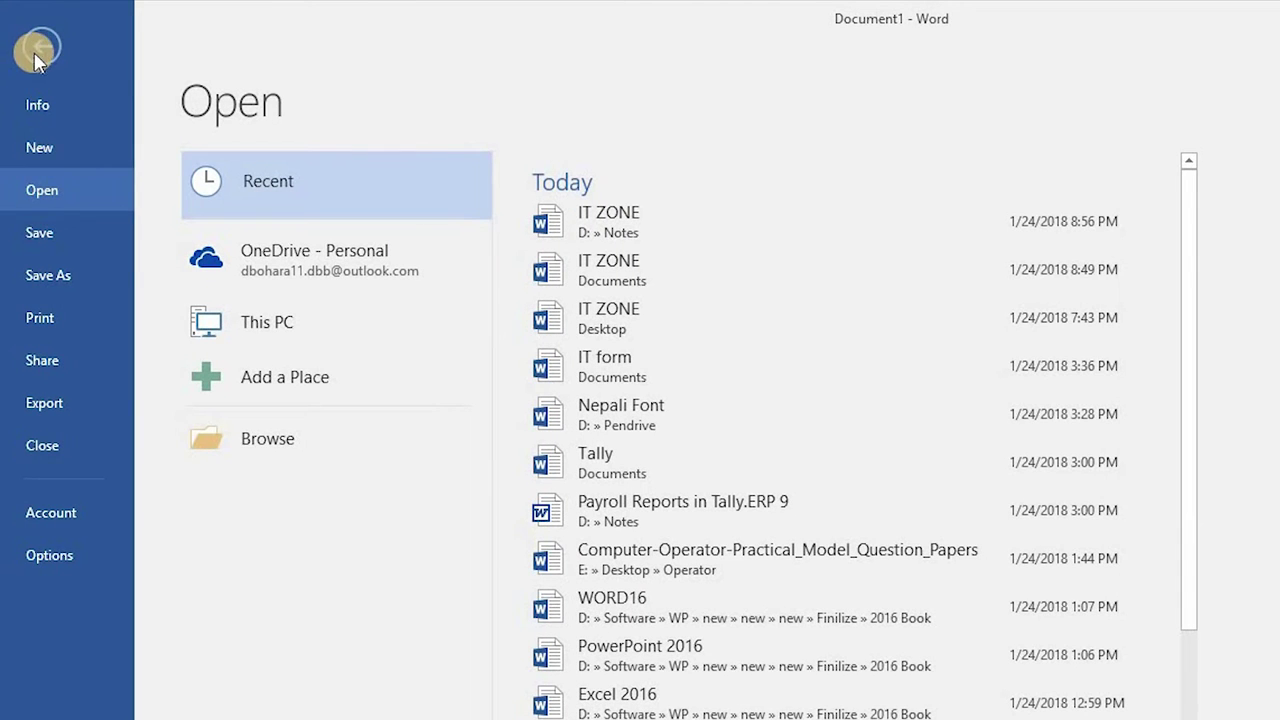
{"action": "left_click", "coordinate": [39, 236]}
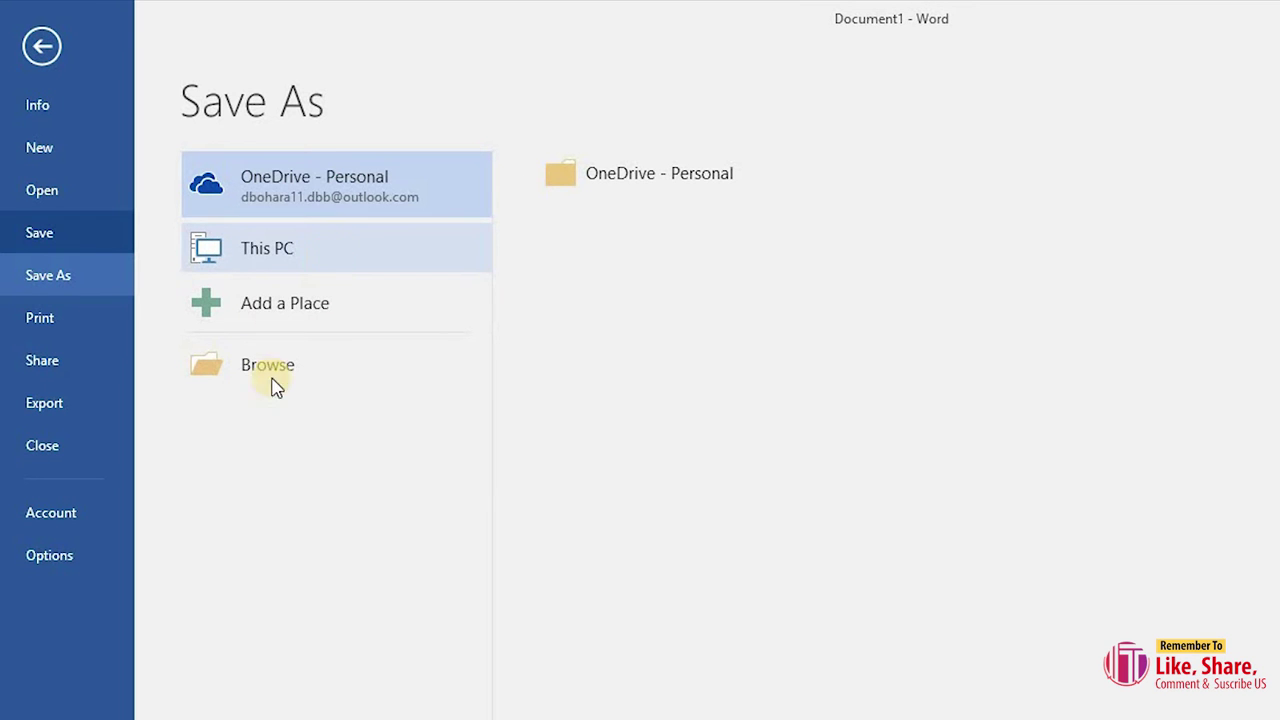
{"action": "left_click", "coordinate": [289, 266]}
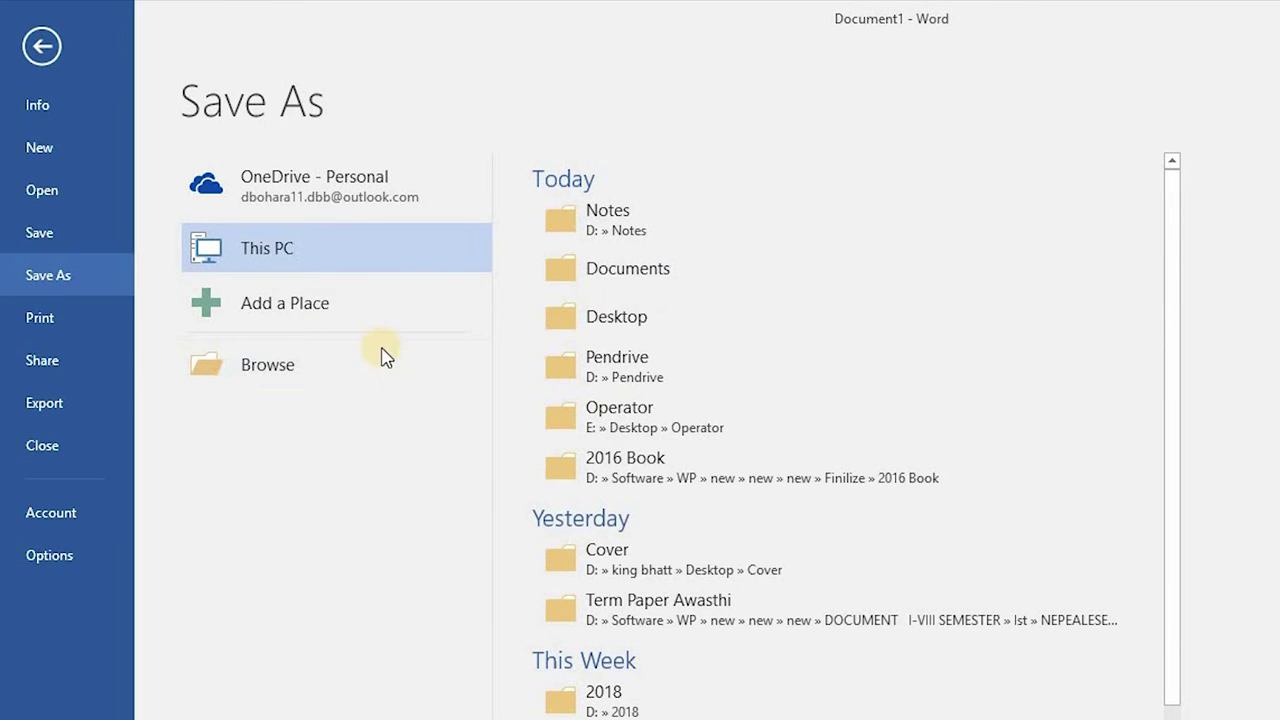
In the Save As window, explore This PC, Local Disk (C:), and the Documents, Downloads, Music, Pictures and Videos folders.
{"action": "left_click", "coordinate": [310, 383]}
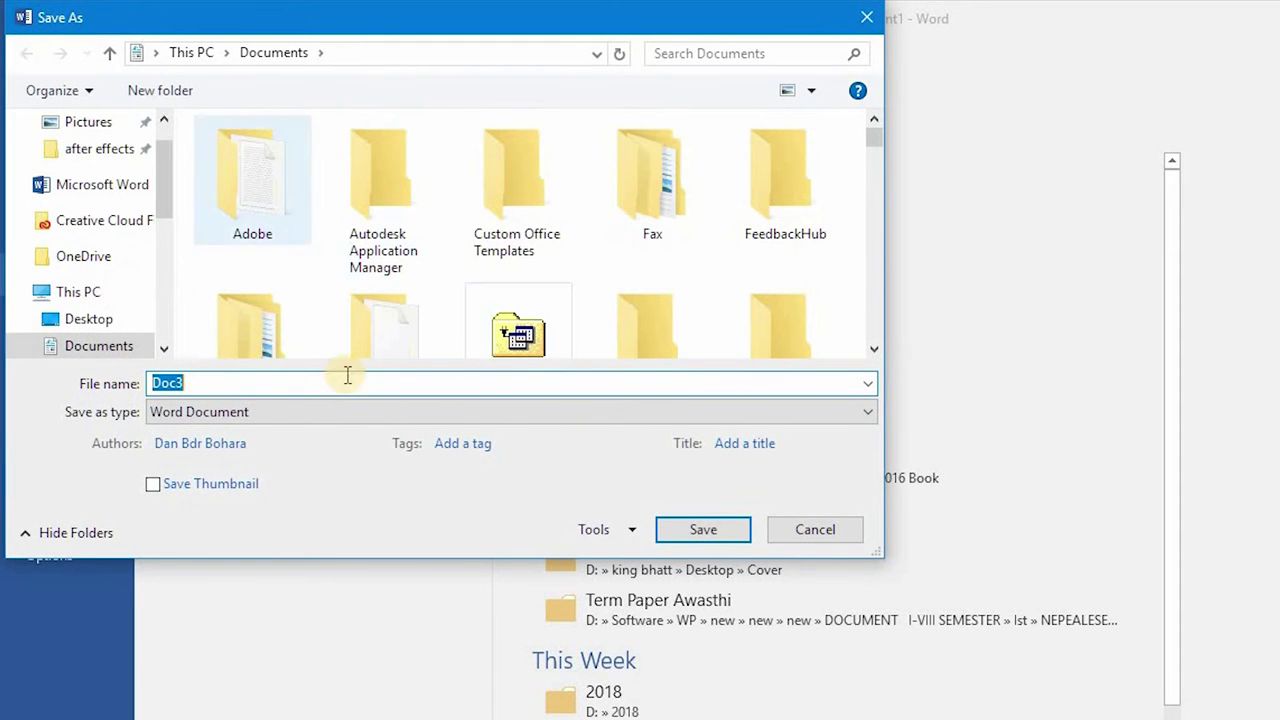
{"action": "left_click", "coordinate": [597, 54]}
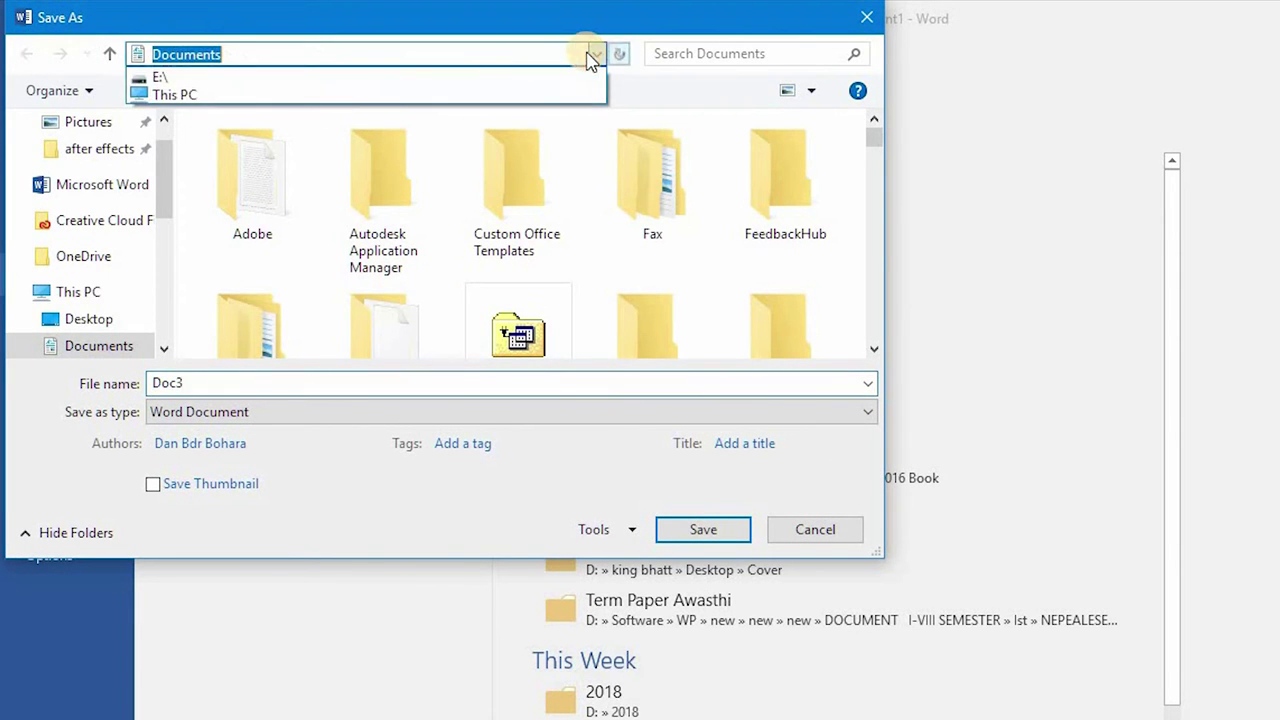
{"action": "left_click", "coordinate": [281, 96]}
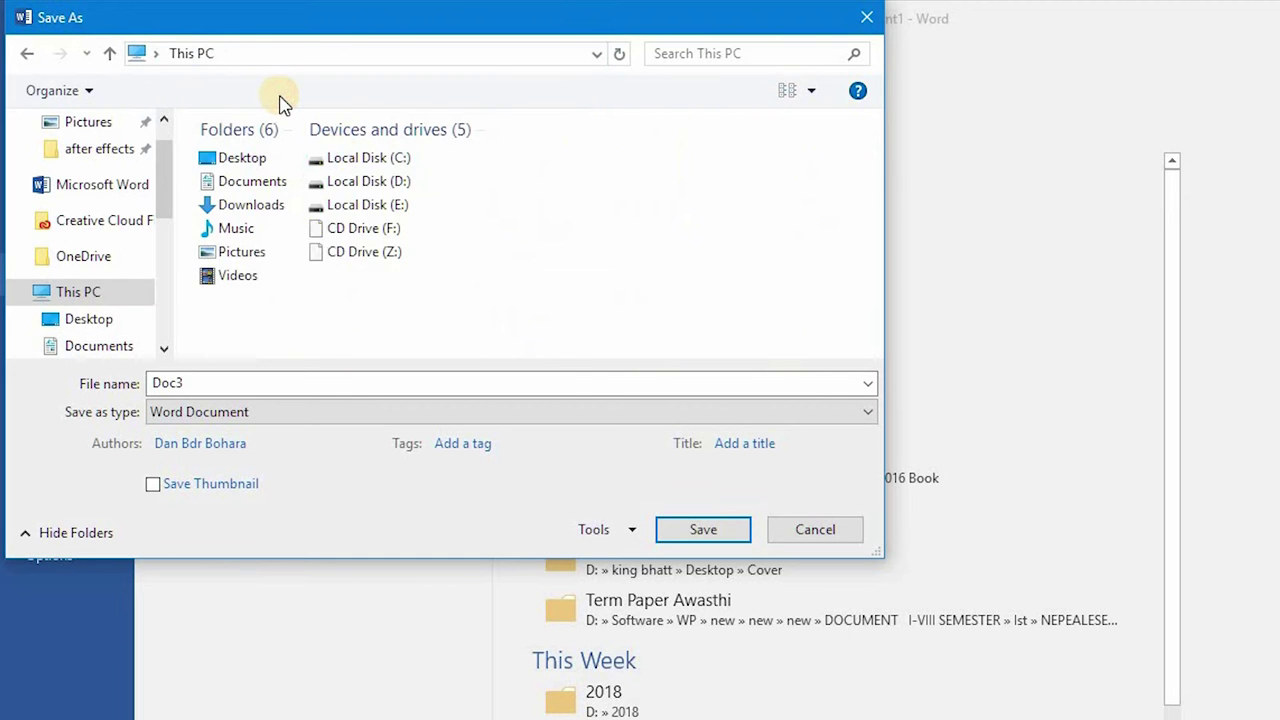
{"action": "double_click", "coordinate": [360, 205]}
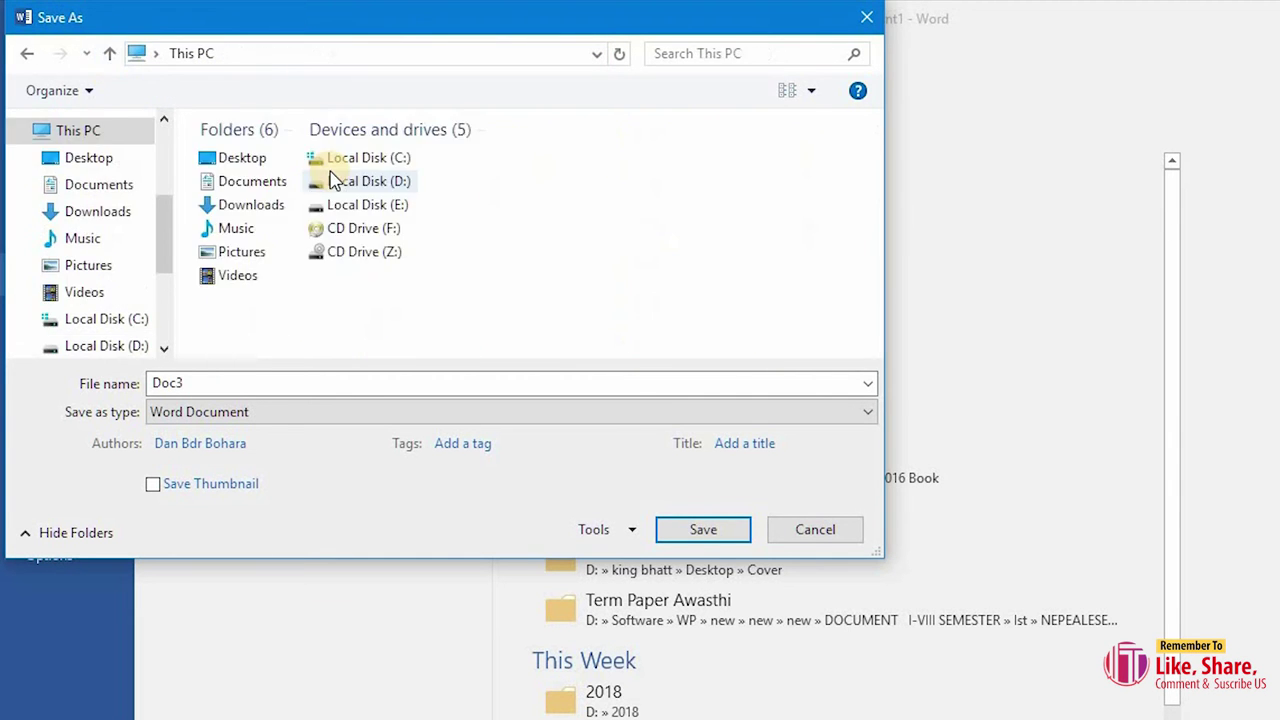
{"action": "double_click", "coordinate": [370, 158]}
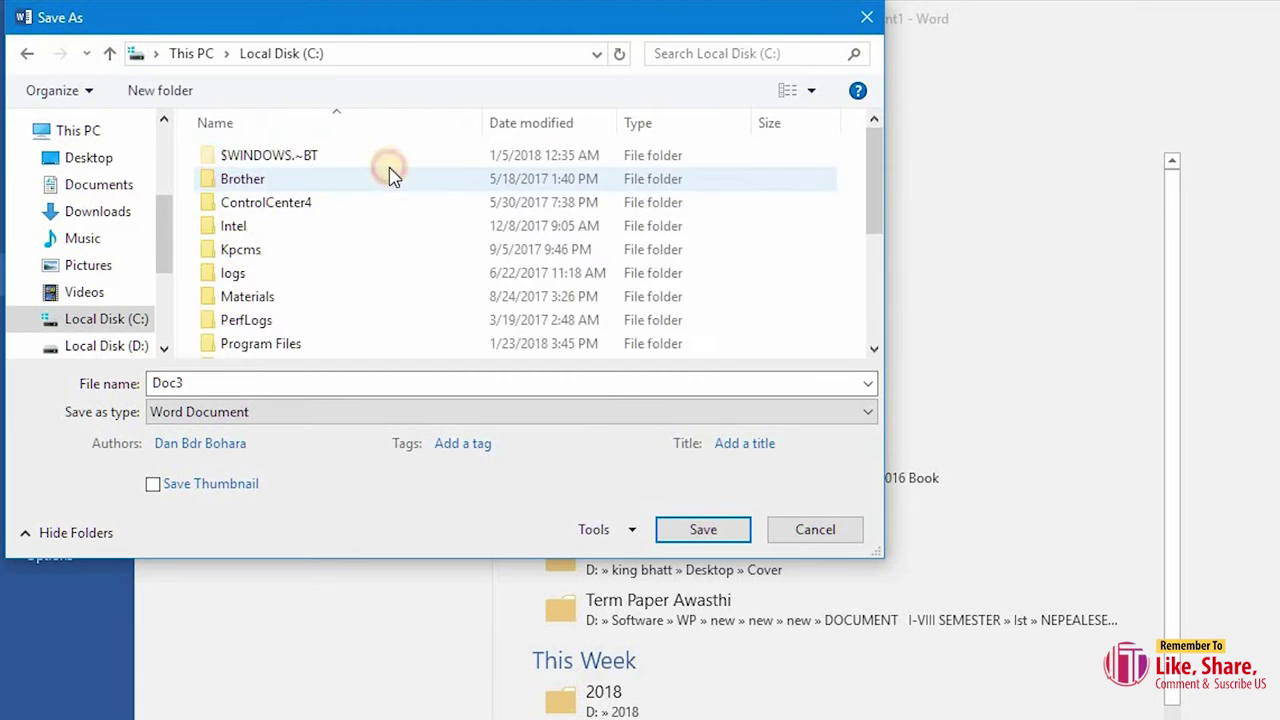
{"action": "left_click", "coordinate": [27, 53]}
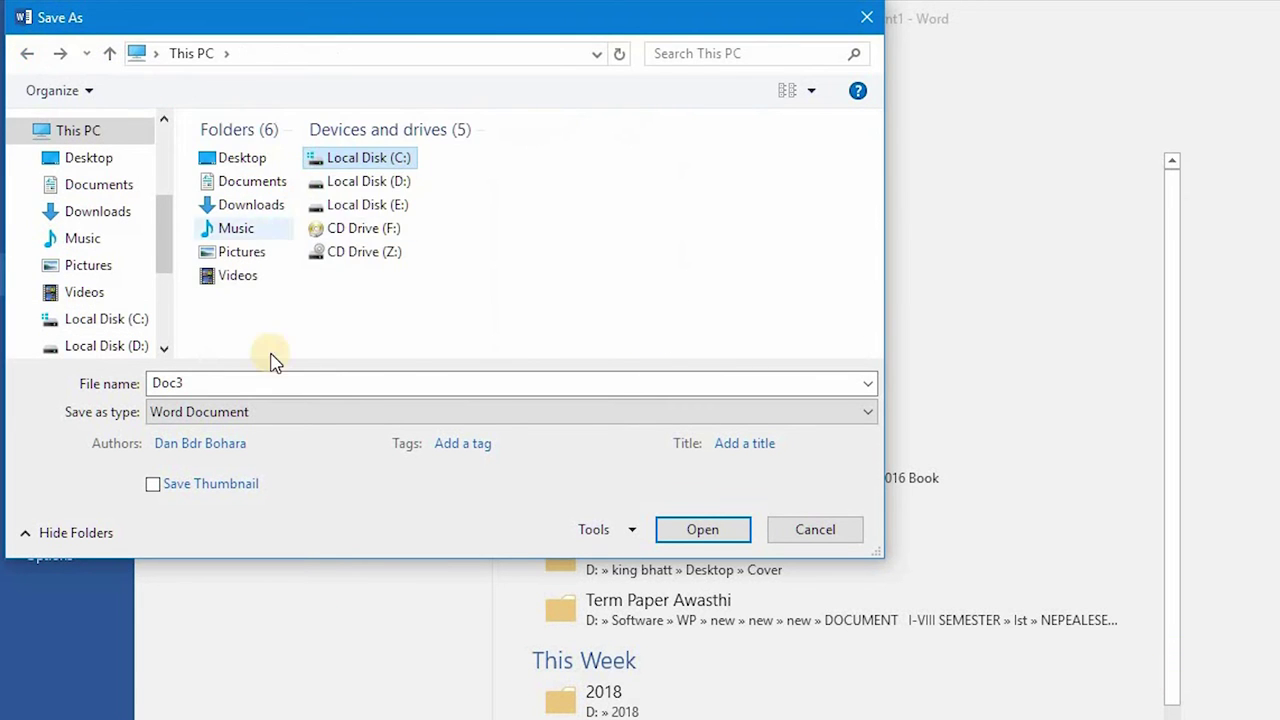
{"action": "left_click", "coordinate": [100, 184]}
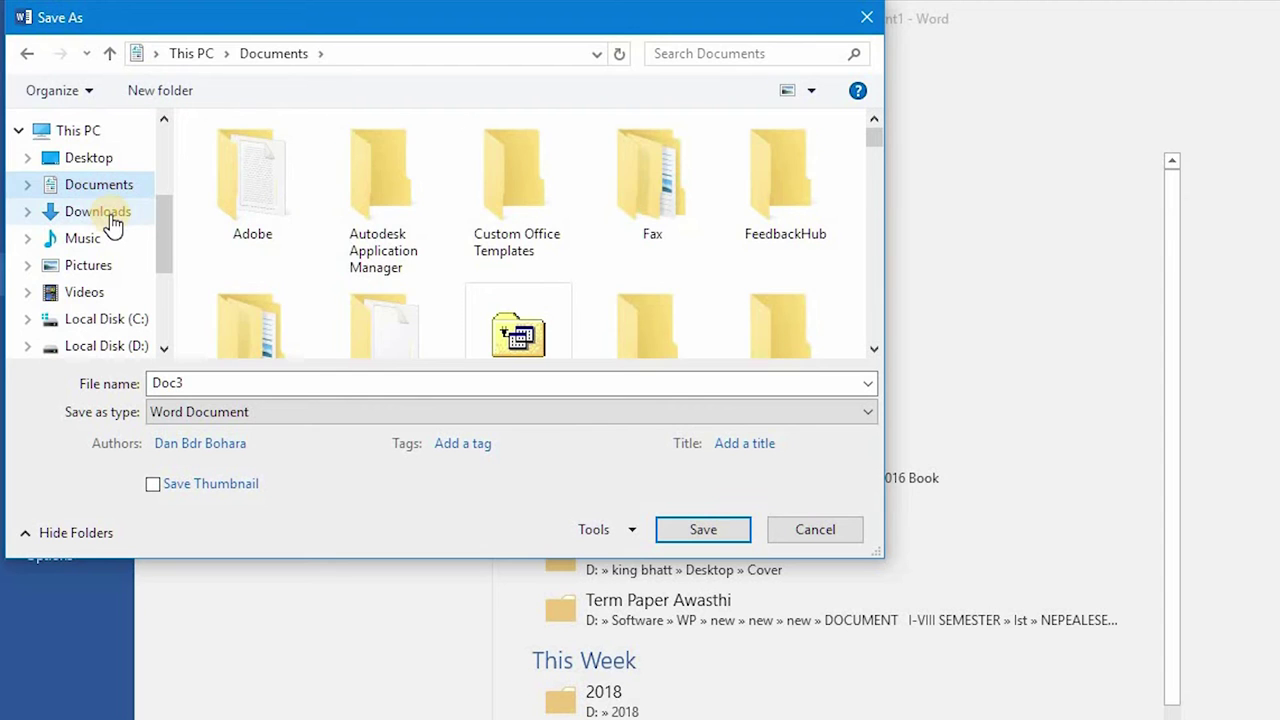
{"action": "left_click", "coordinate": [110, 215]}
{"action": "left_click", "coordinate": [101, 245]}
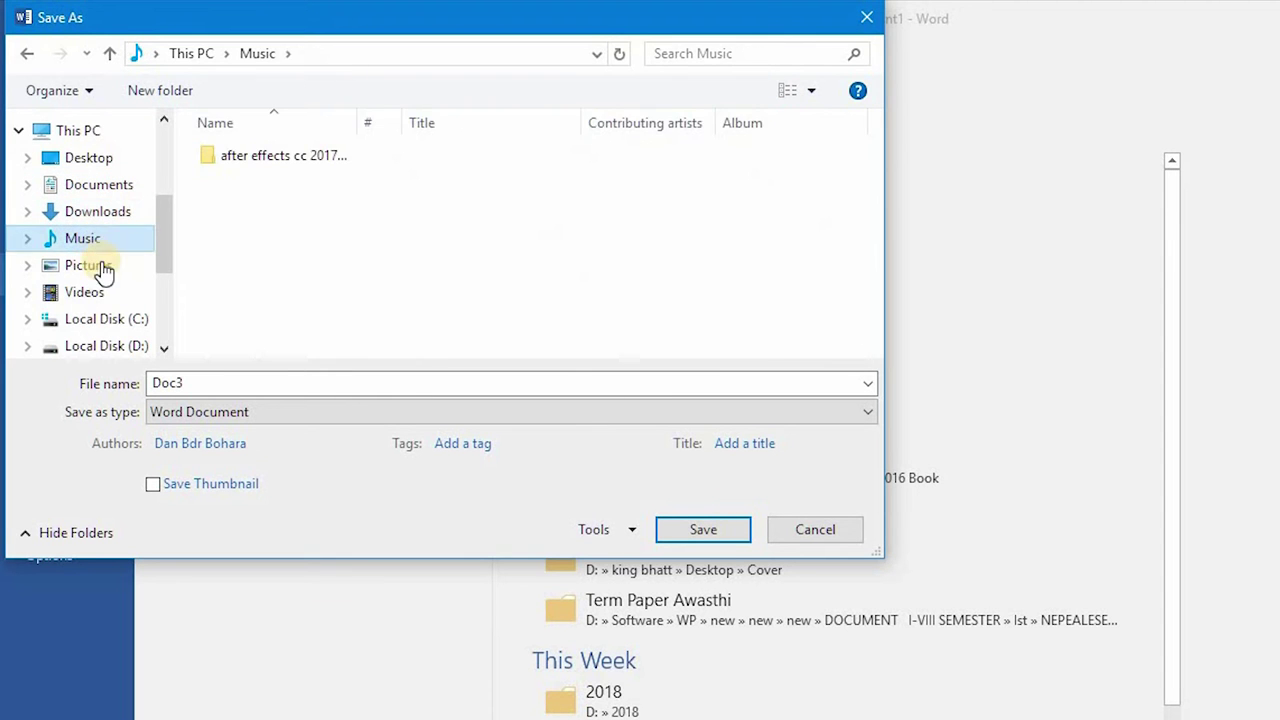
{"action": "left_click", "coordinate": [85, 266]}
{"action": "left_click", "coordinate": [84, 291]}
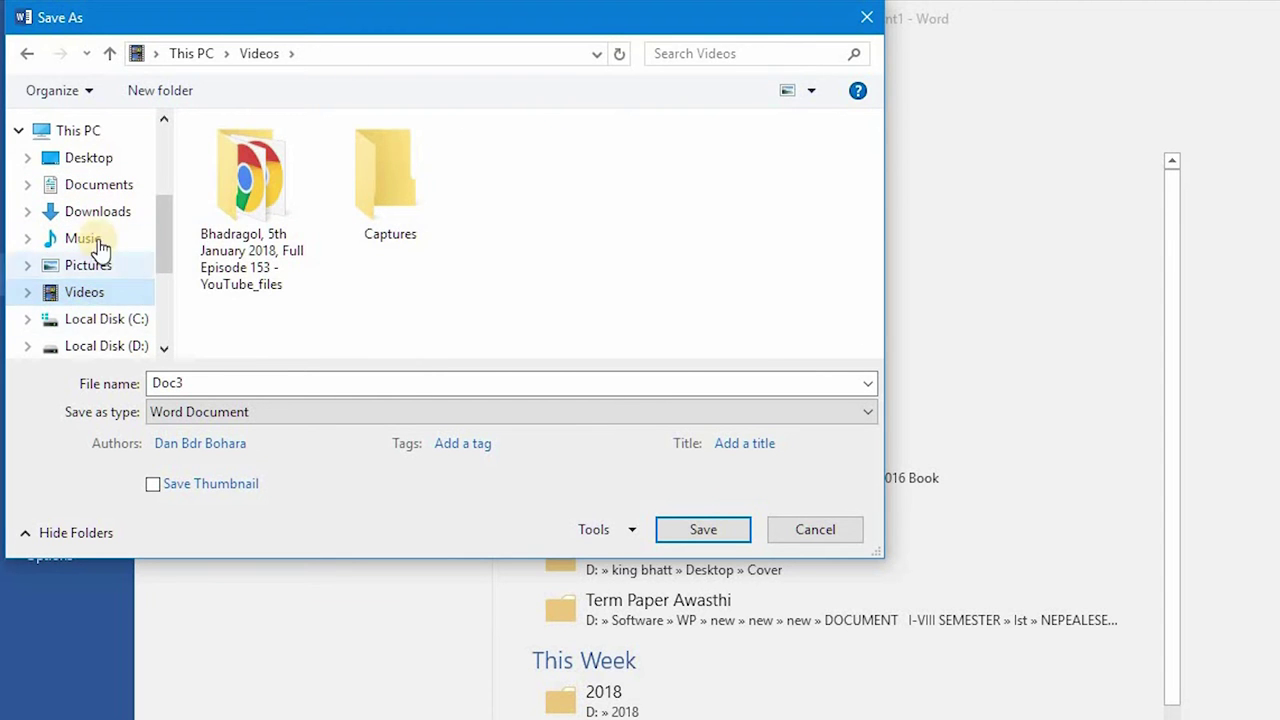
{"action": "mouse_move", "coordinate": [163, 214]}
{"action": "left_mouse_down"}
{"action": "mouse_move", "coordinate": [163, 314]}
{"action": "mouse_move", "coordinate": [164, 148]}
{"action": "left_mouse_up"}
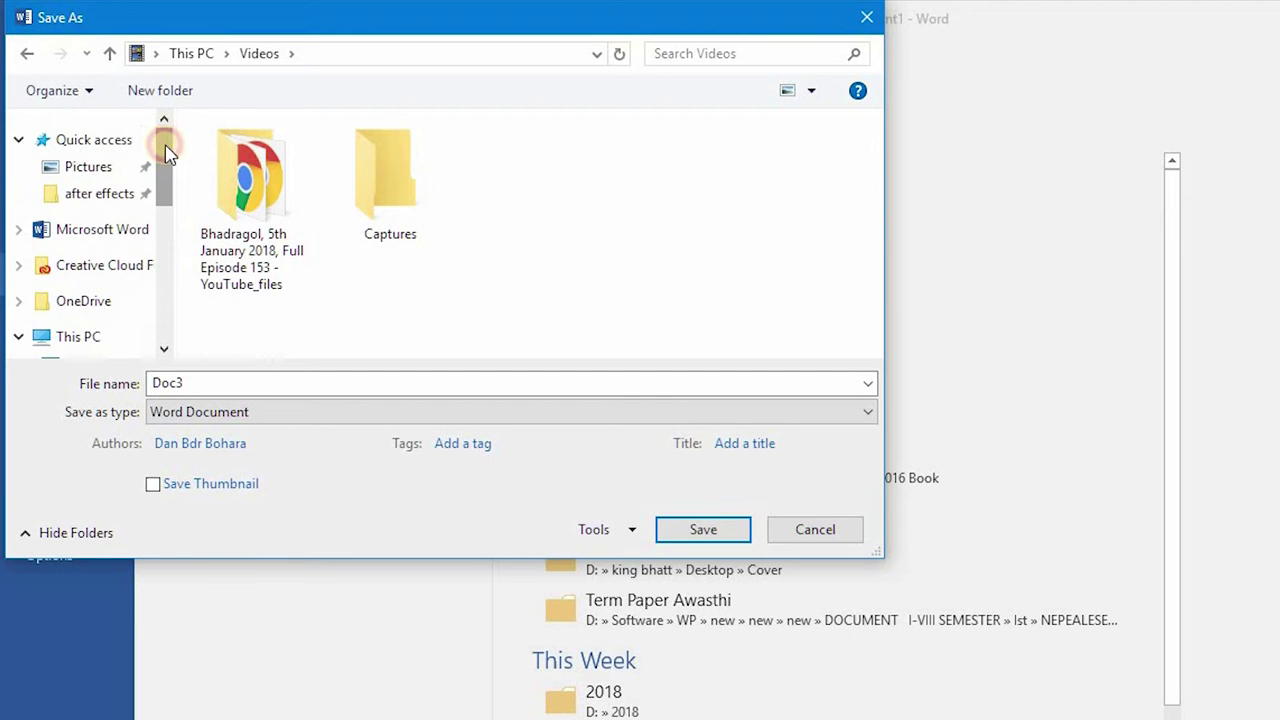
Save the document to Documents under the name 'Hello' instead of Doc3.
{"action": "left_click", "coordinate": [194, 56]}
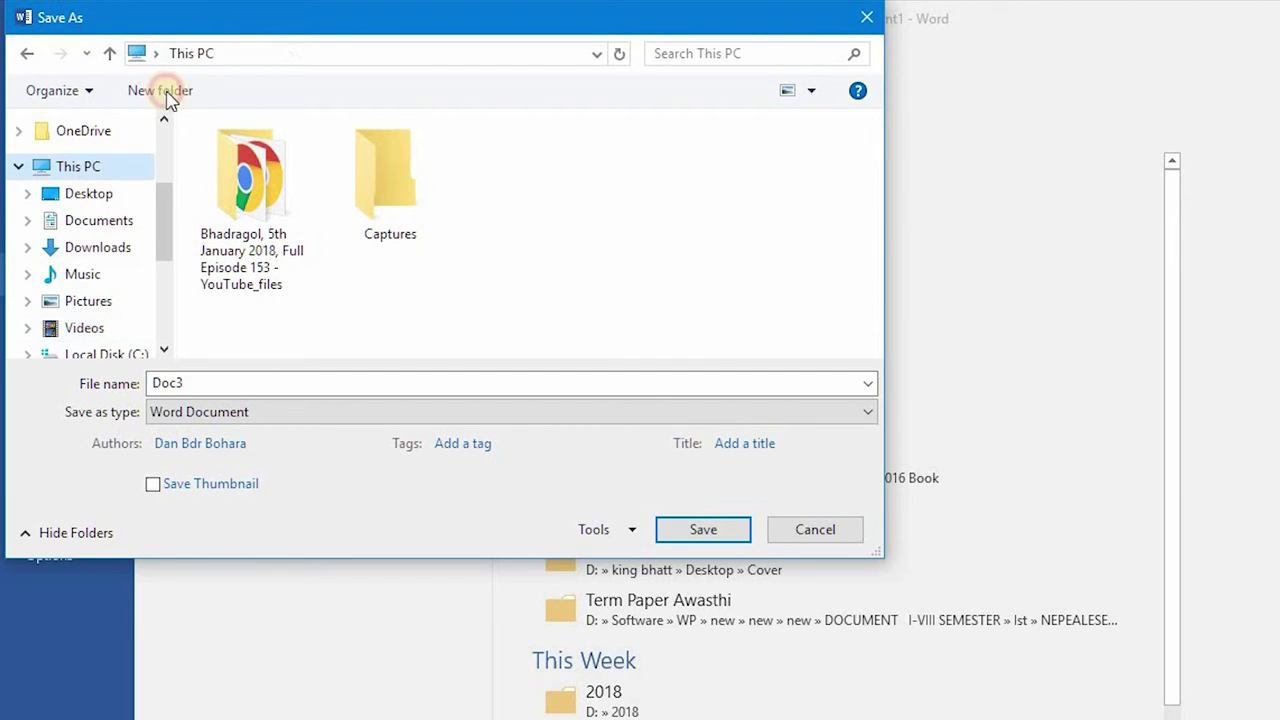
{"action": "left_click", "coordinate": [125, 232]}
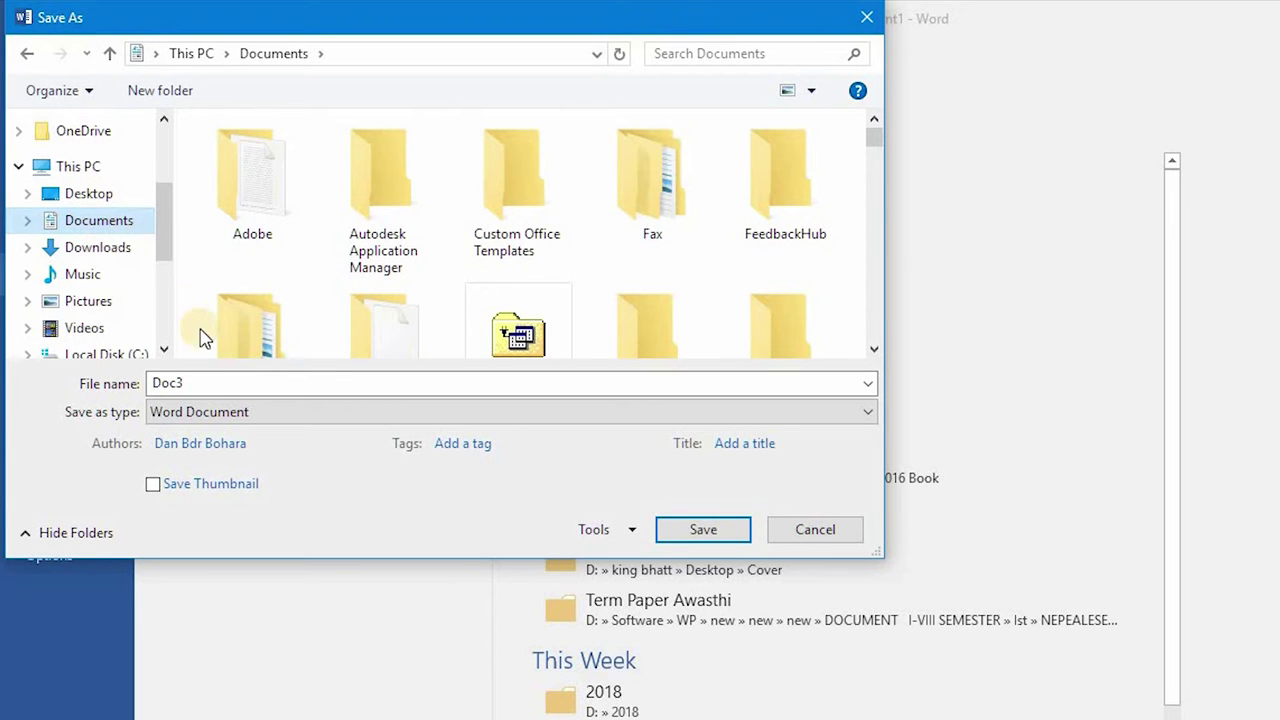
{"action": "double_click", "coordinate": [170, 383]}
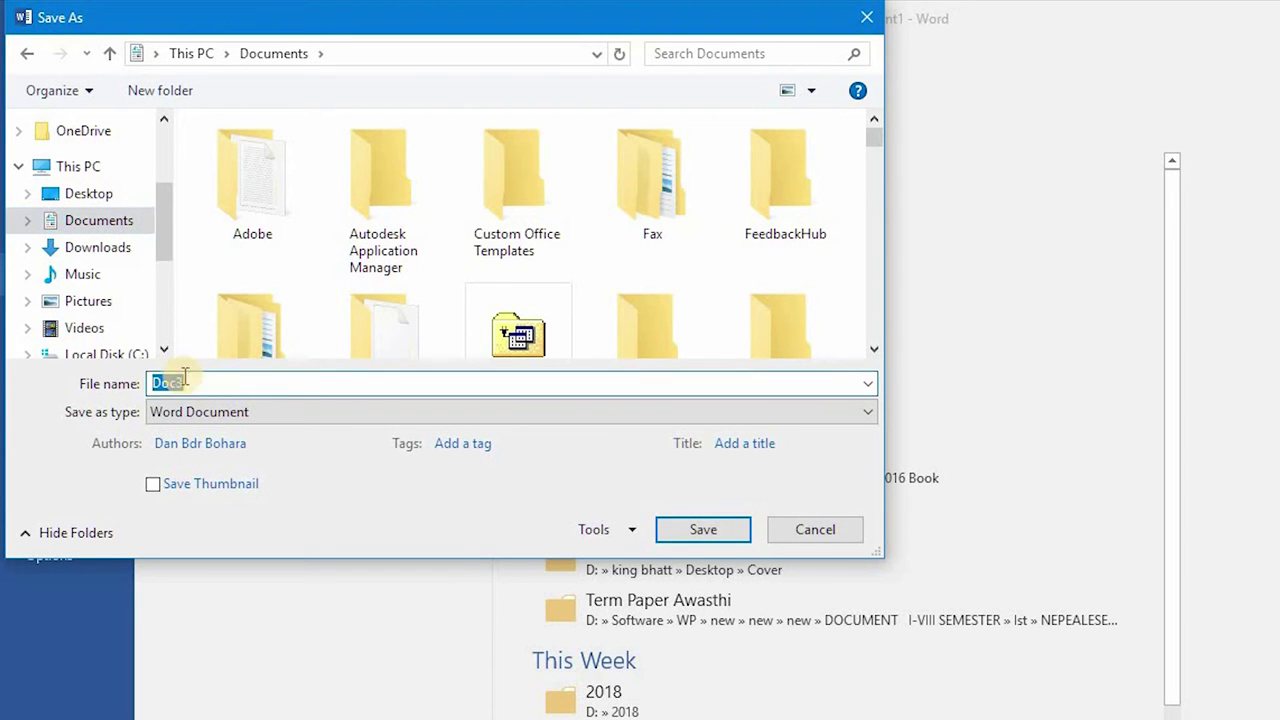
{"action": "left_click", "coordinate": [308, 377]}
{"action": "type", "text": "Hello"}
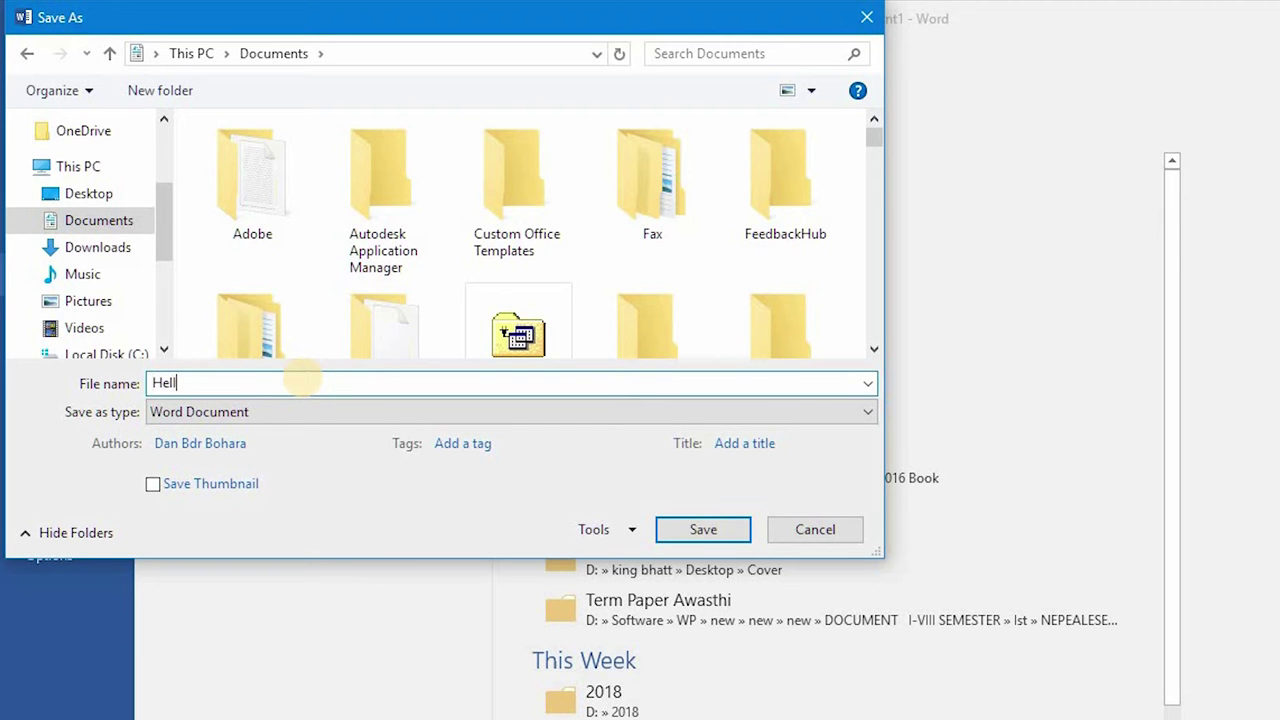
{"action": "left_click", "coordinate": [719, 531]}
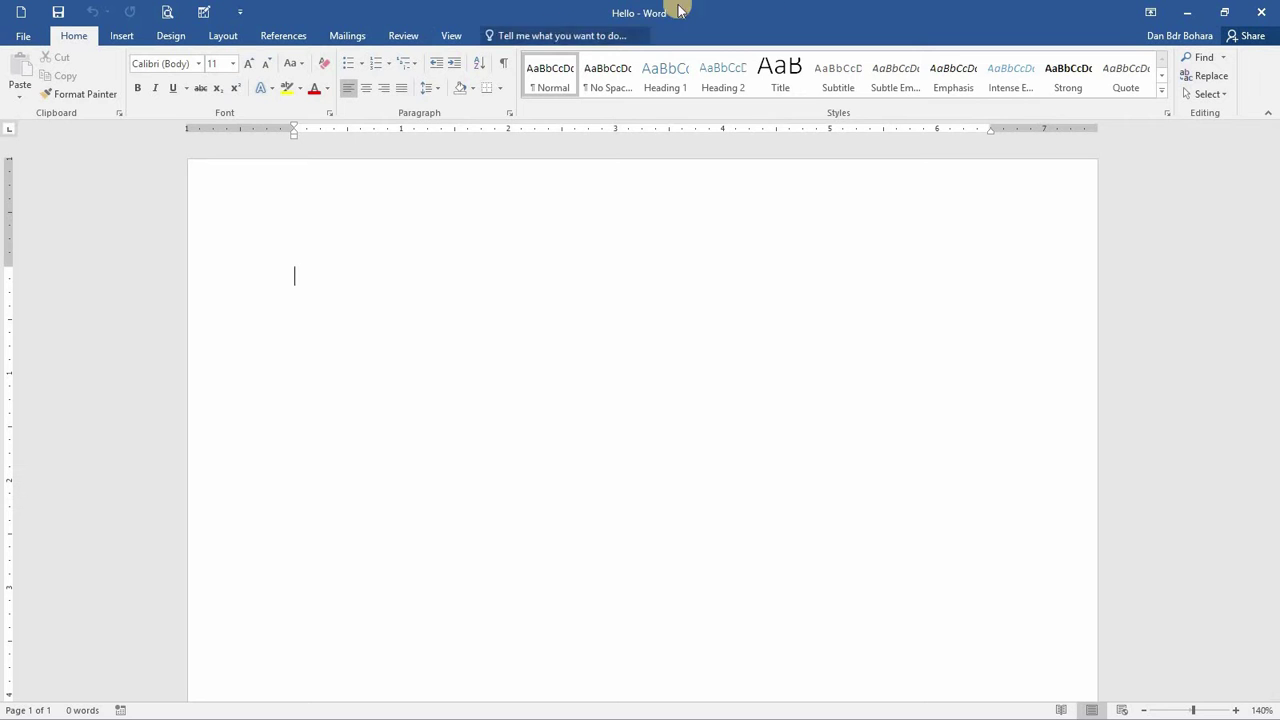
Look over the Insert and Design tabs, then return to Home.
{"action": "left_click", "coordinate": [623, 477]}
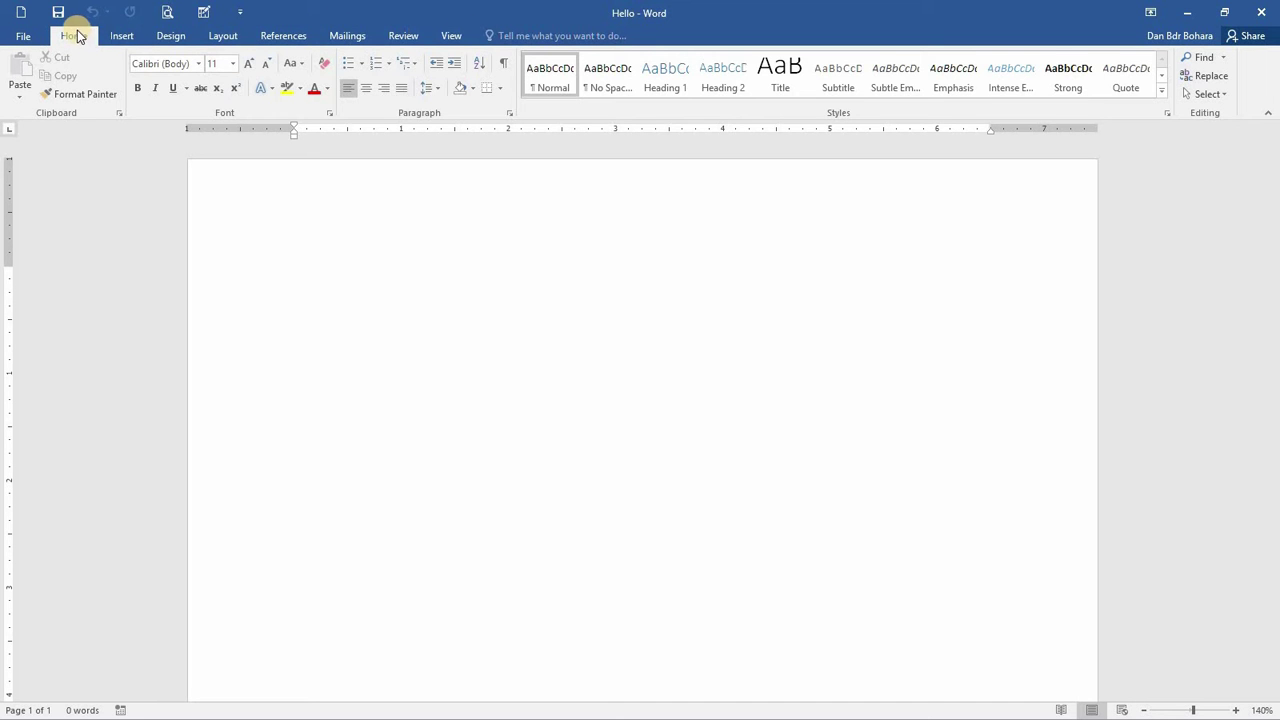
{"action": "left_click", "coordinate": [129, 36]}
{"action": "left_click", "coordinate": [177, 36]}
{"action": "left_click", "coordinate": [84, 36]}
Collapse the ribbon by double-clicking Home, then temporarily reveal the Home and Insert commands.
{"action": "double_click", "coordinate": [90, 41]}
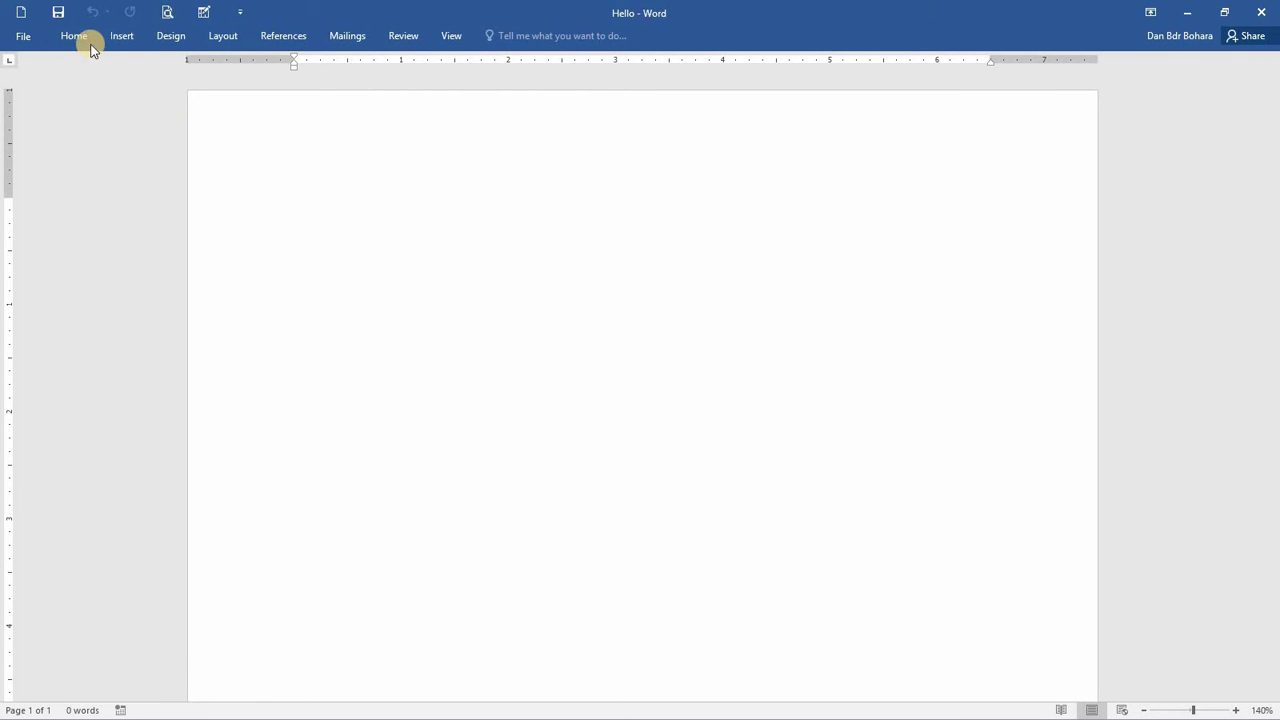
{"action": "left_click", "coordinate": [76, 38]}
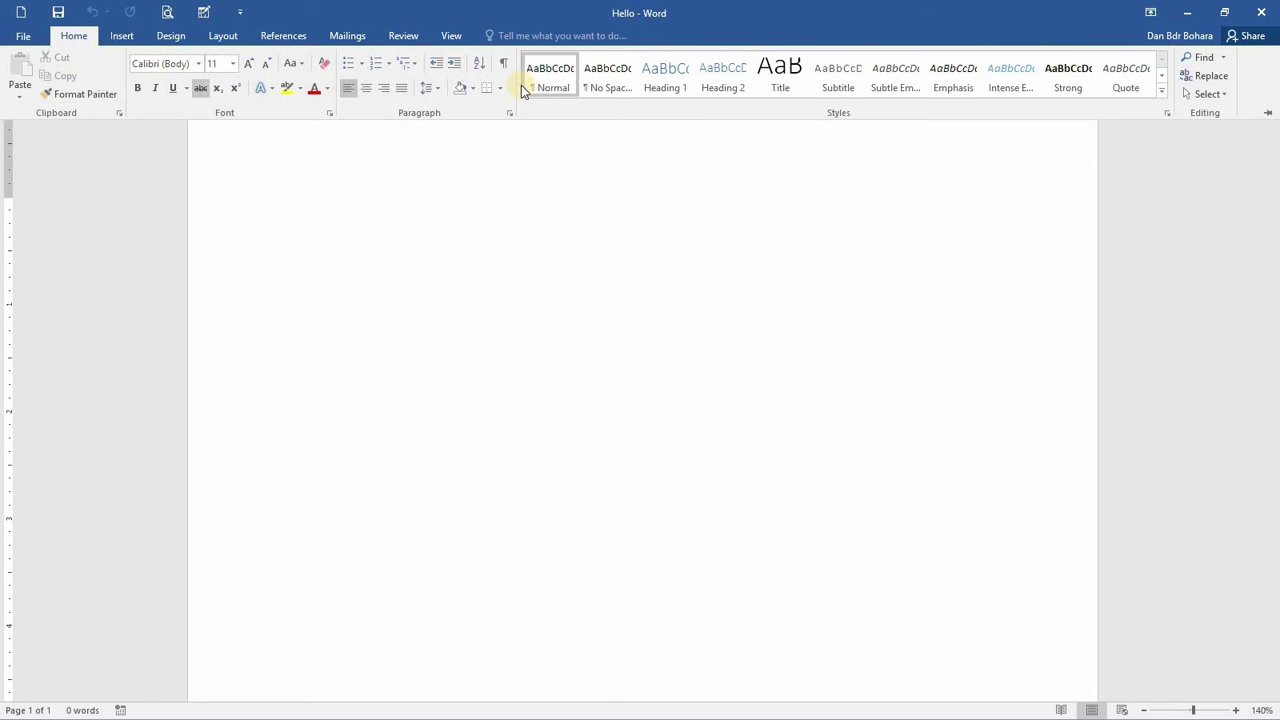
{"action": "left_click", "coordinate": [446, 230]}
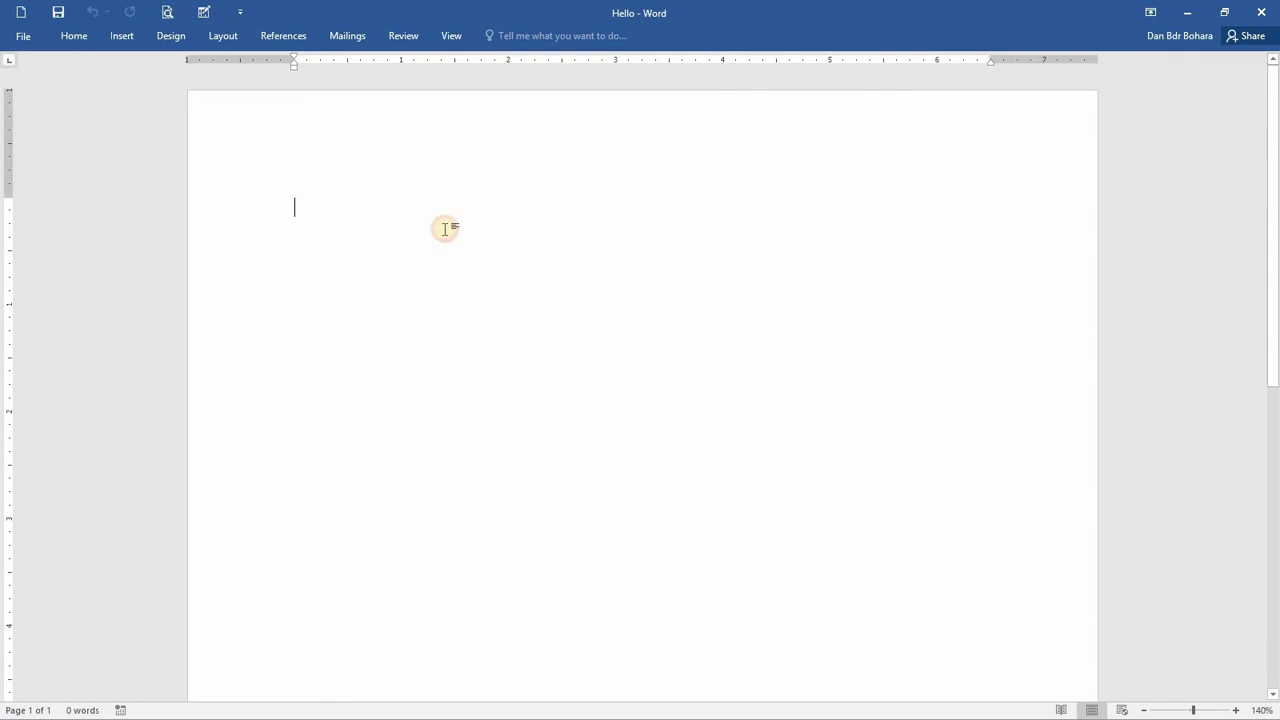
{"action": "left_click", "coordinate": [84, 42]}
{"action": "left_click", "coordinate": [117, 38]}
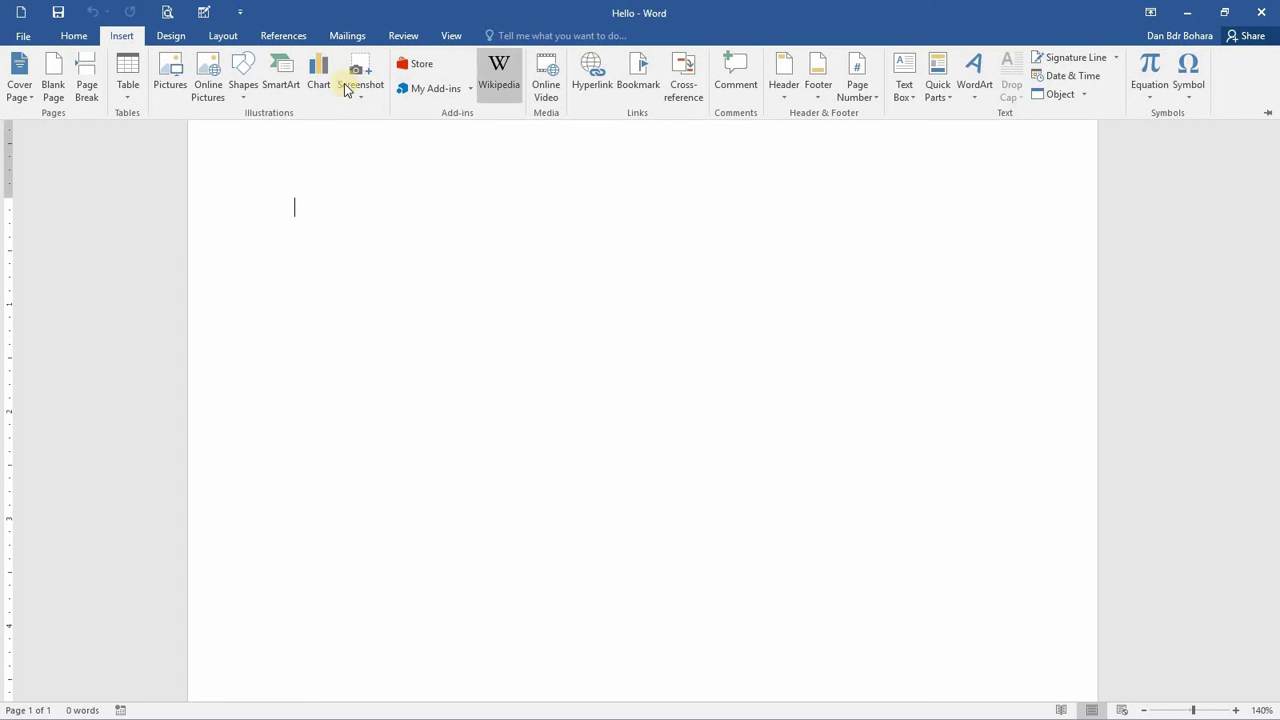
{"action": "left_click", "coordinate": [308, 201]}
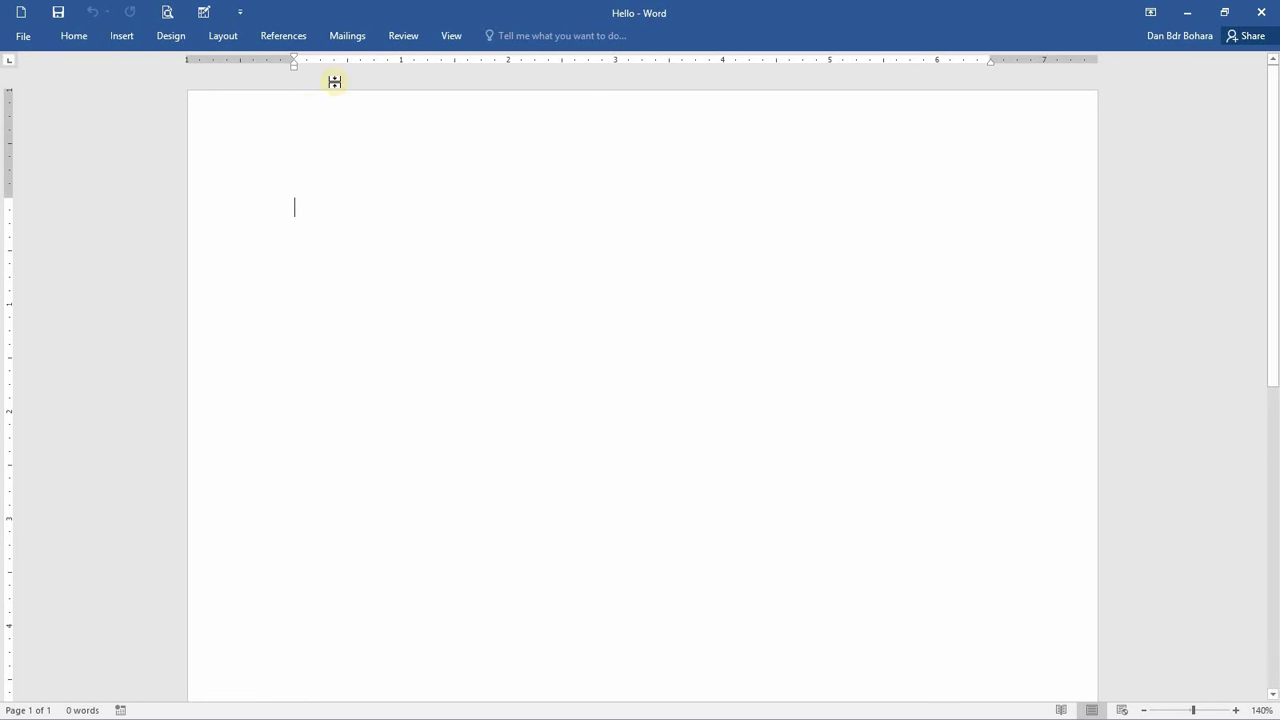
{"action": "left_click", "coordinate": [72, 38]}
Set the ribbon to Auto-hide and bring it back temporarily from the top edge.
{"action": "left_click", "coordinate": [477, 137]}
{"action": "left_click", "coordinate": [1150, 13]}
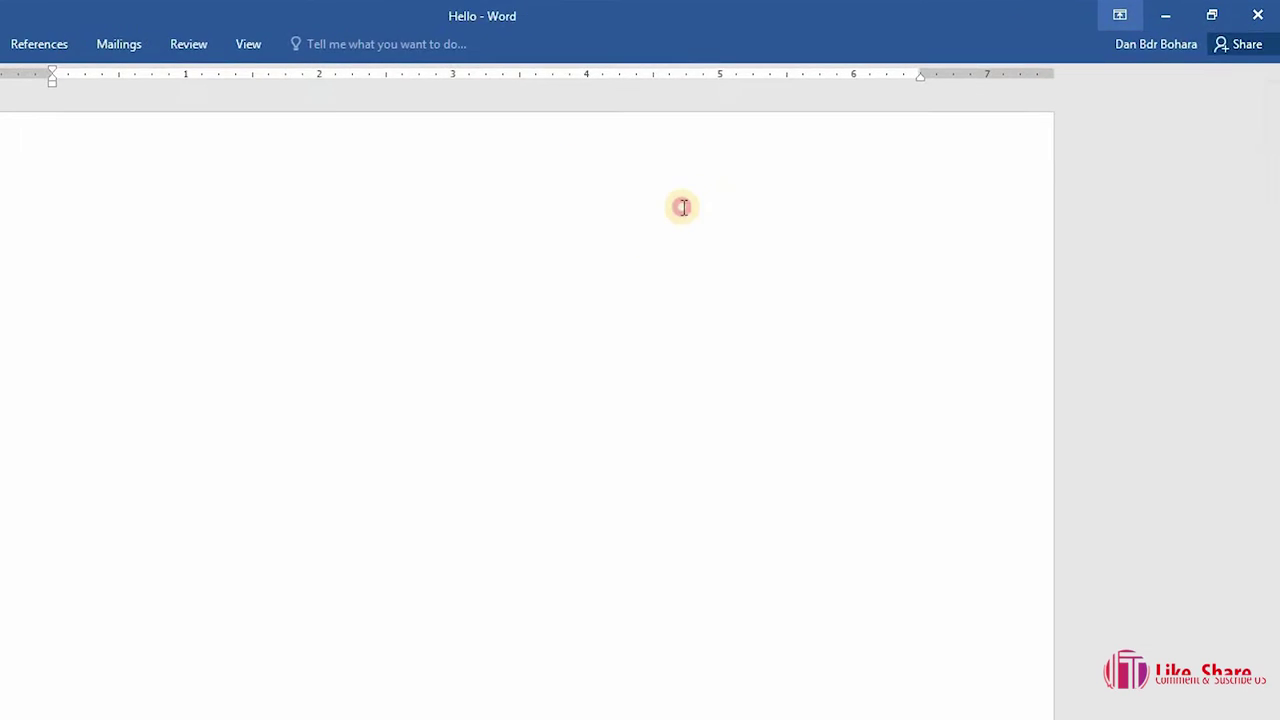
{"action": "left_click", "coordinate": [1090, 125]}
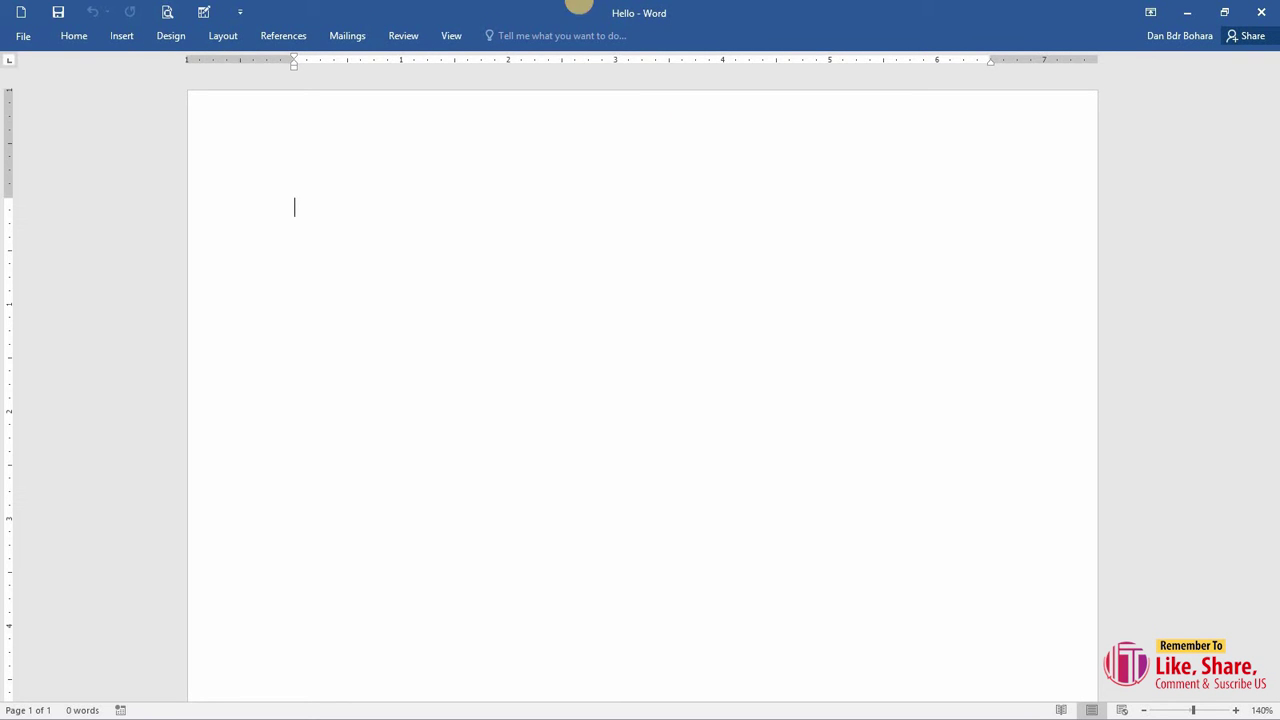
{"action": "left_click", "coordinate": [1148, 12]}
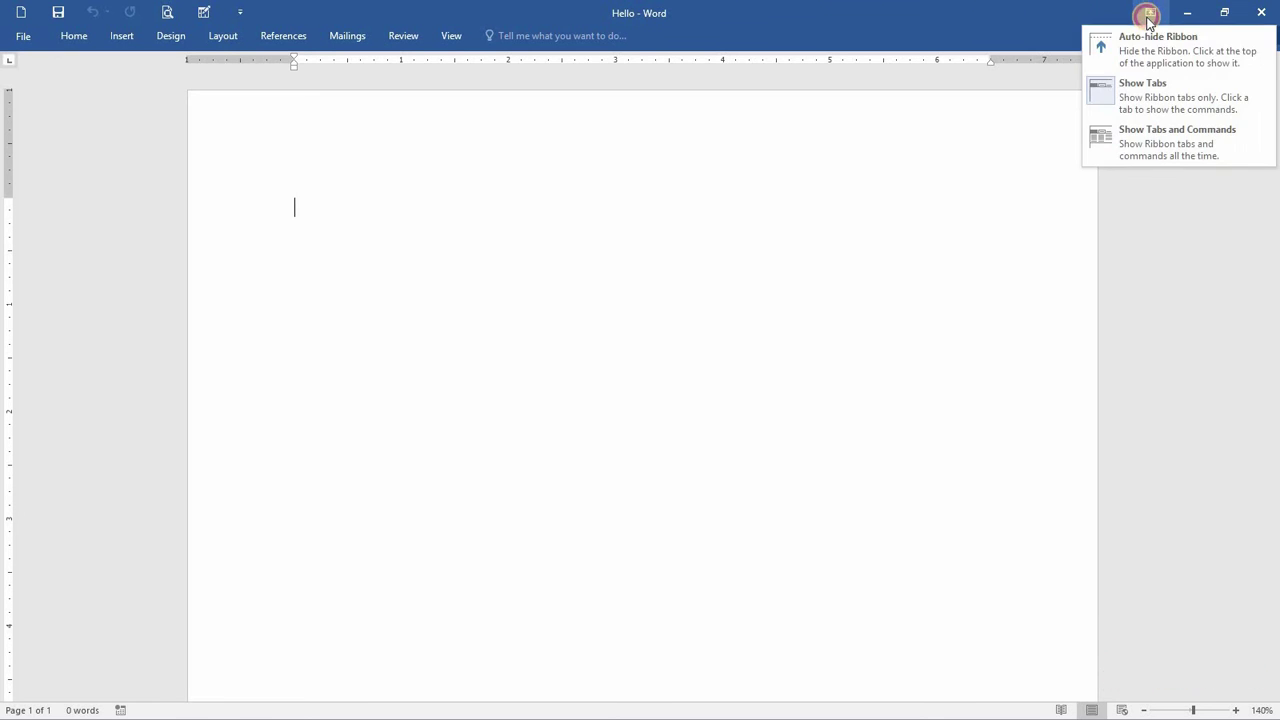
{"action": "left_click", "coordinate": [1142, 42]}
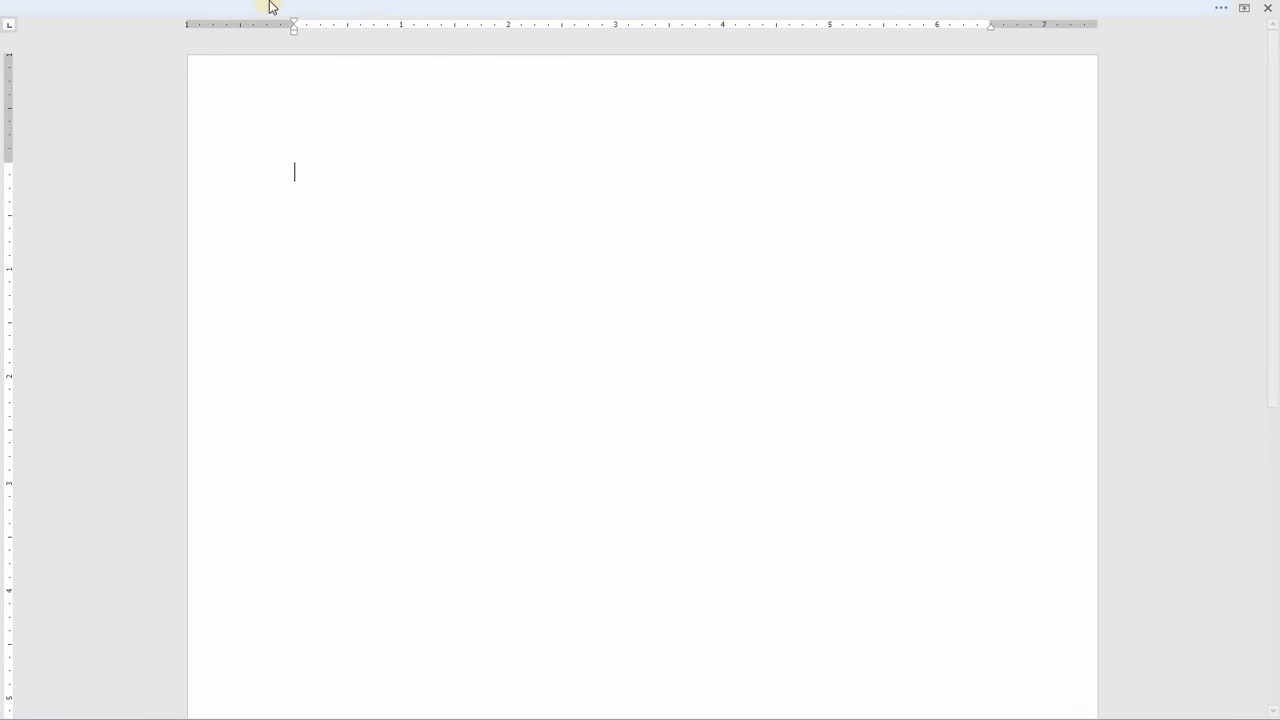
{"action": "left_click", "coordinate": [688, 6]}
{"action": "left_click", "coordinate": [580, 263]}
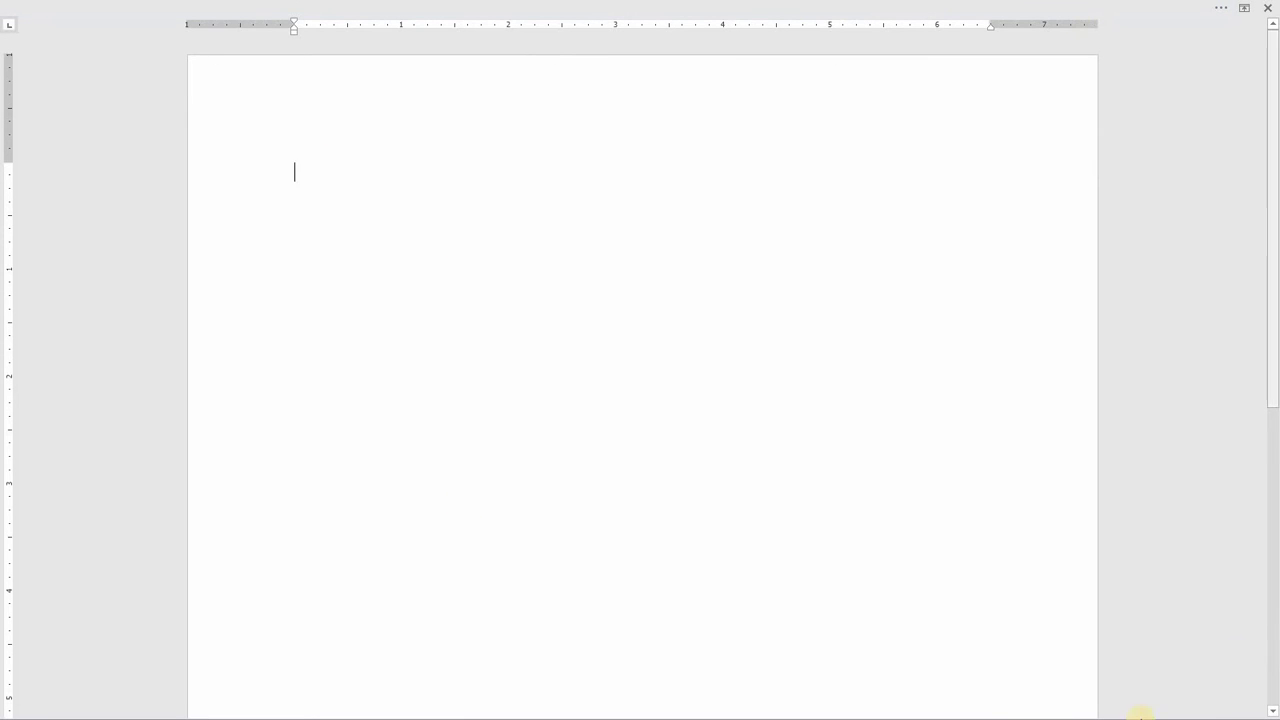
{"action": "left_click", "coordinate": [1023, 6]}
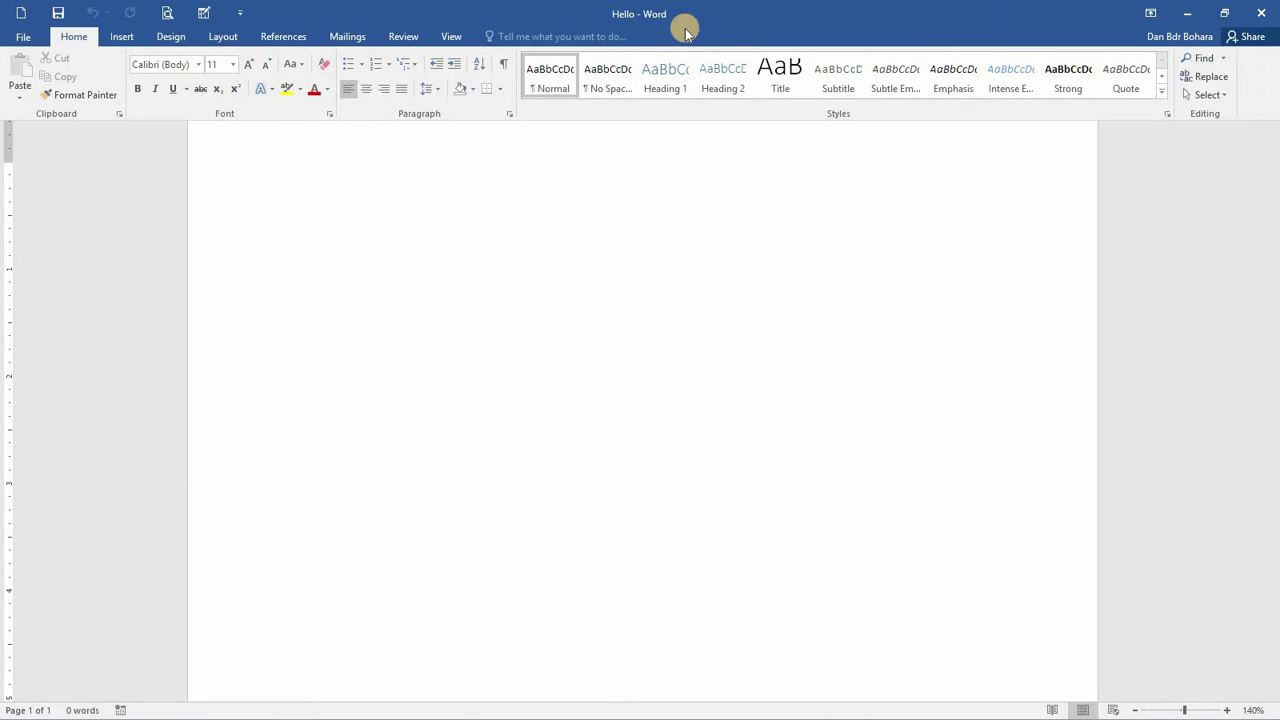
Switch the ribbon to Show Tabs, peek at Home commands, then choose Show Tabs and Commands.
{"action": "left_click", "coordinate": [1150, 13]}
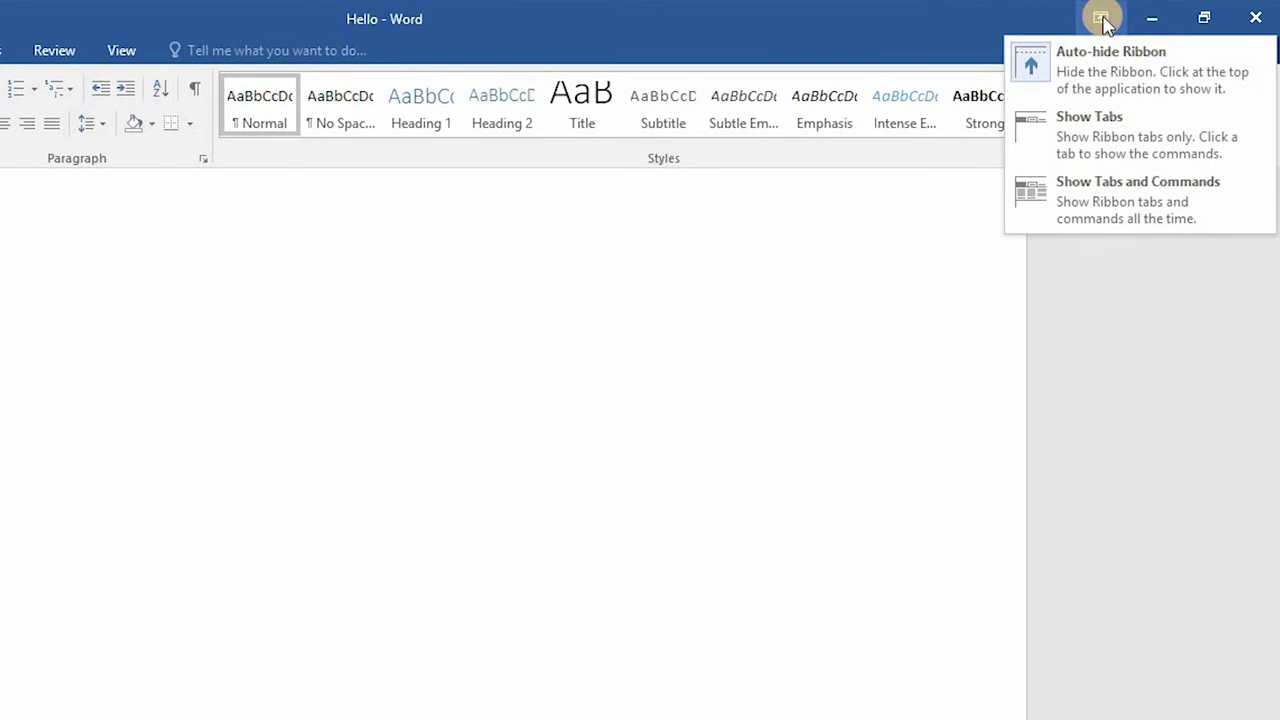
{"action": "left_click", "coordinate": [1093, 143]}
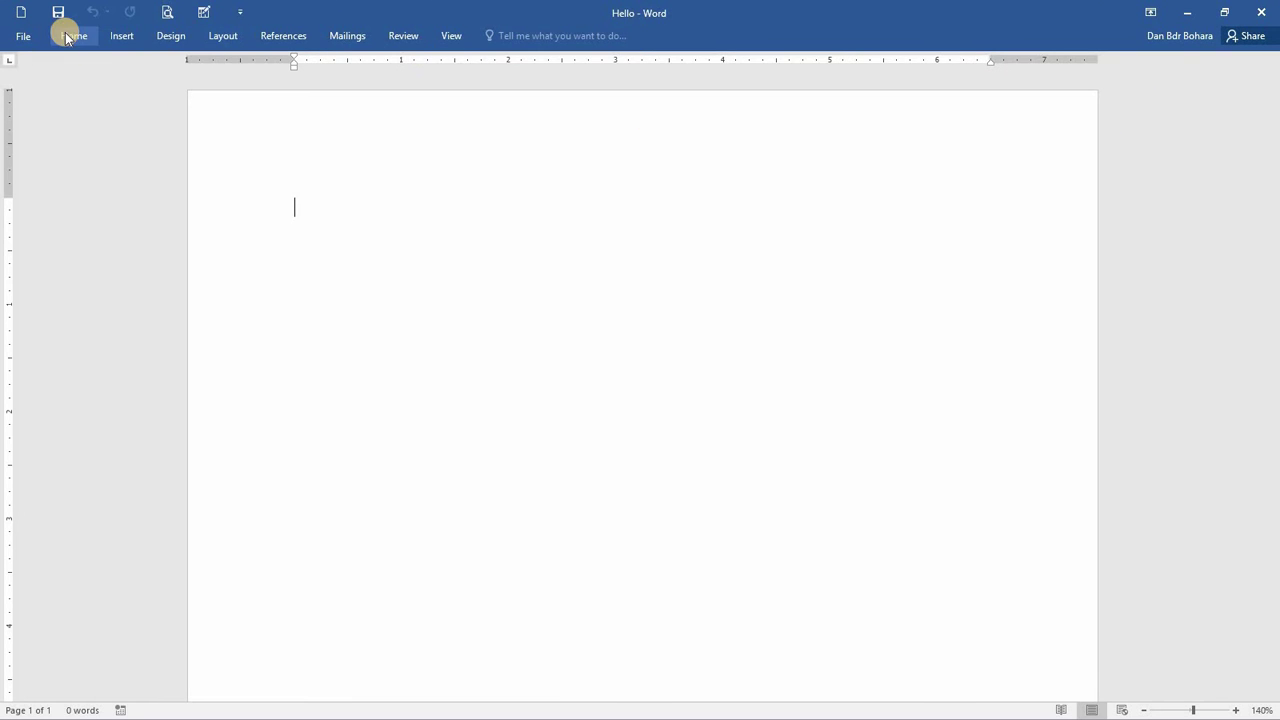
{"action": "left_click", "coordinate": [73, 35]}
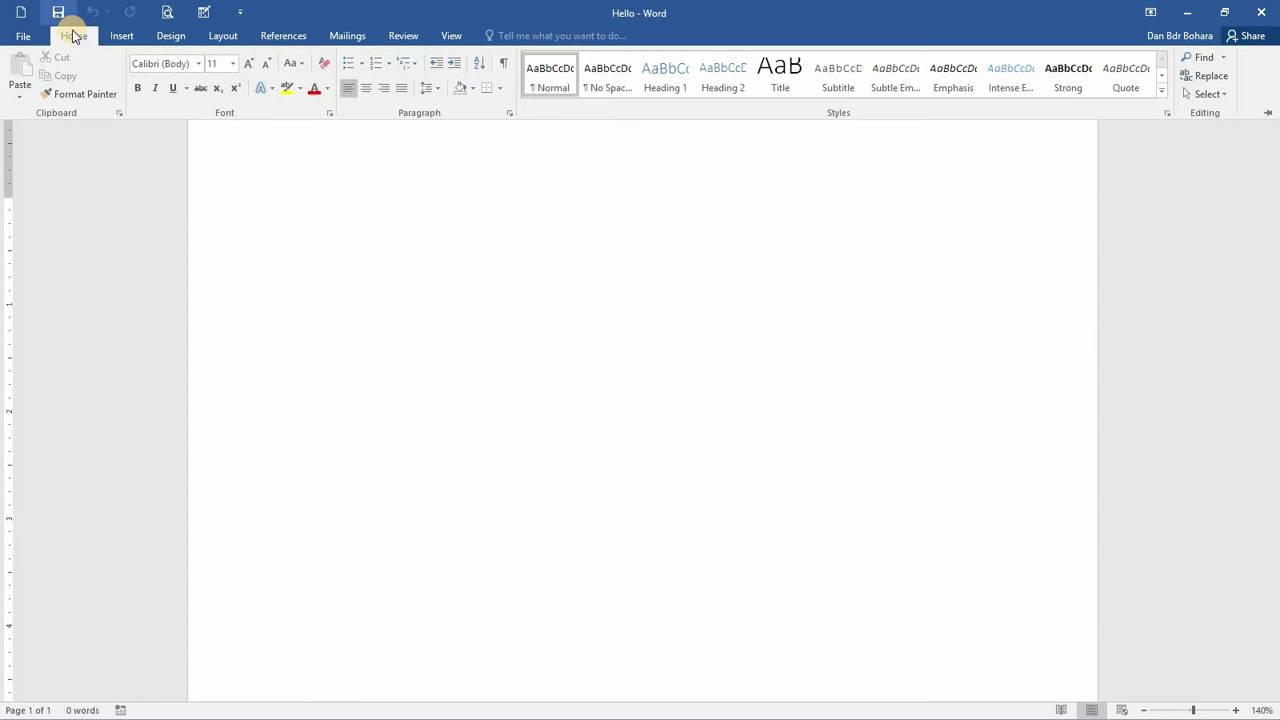
{"action": "left_click", "coordinate": [171, 117]}
{"action": "left_click", "coordinate": [83, 34]}
{"action": "left_click", "coordinate": [262, 193]}
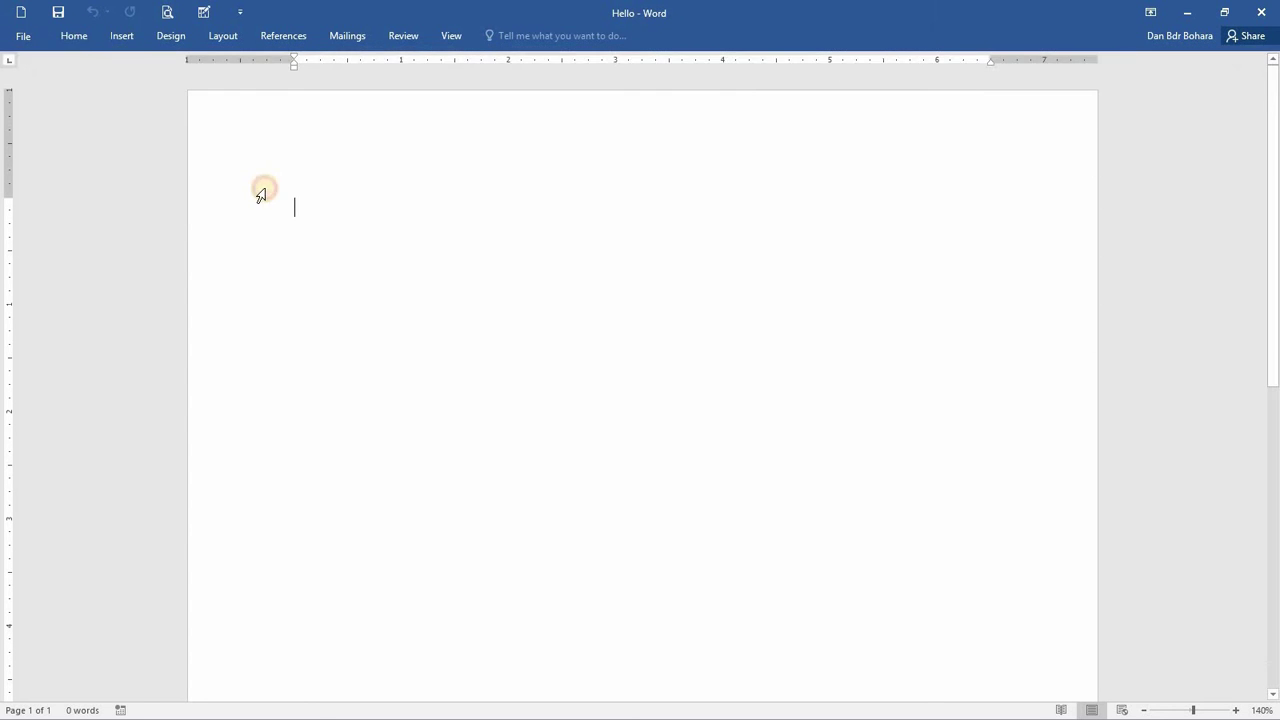
{"action": "left_click", "coordinate": [73, 36]}
{"action": "left_click", "coordinate": [265, 191]}
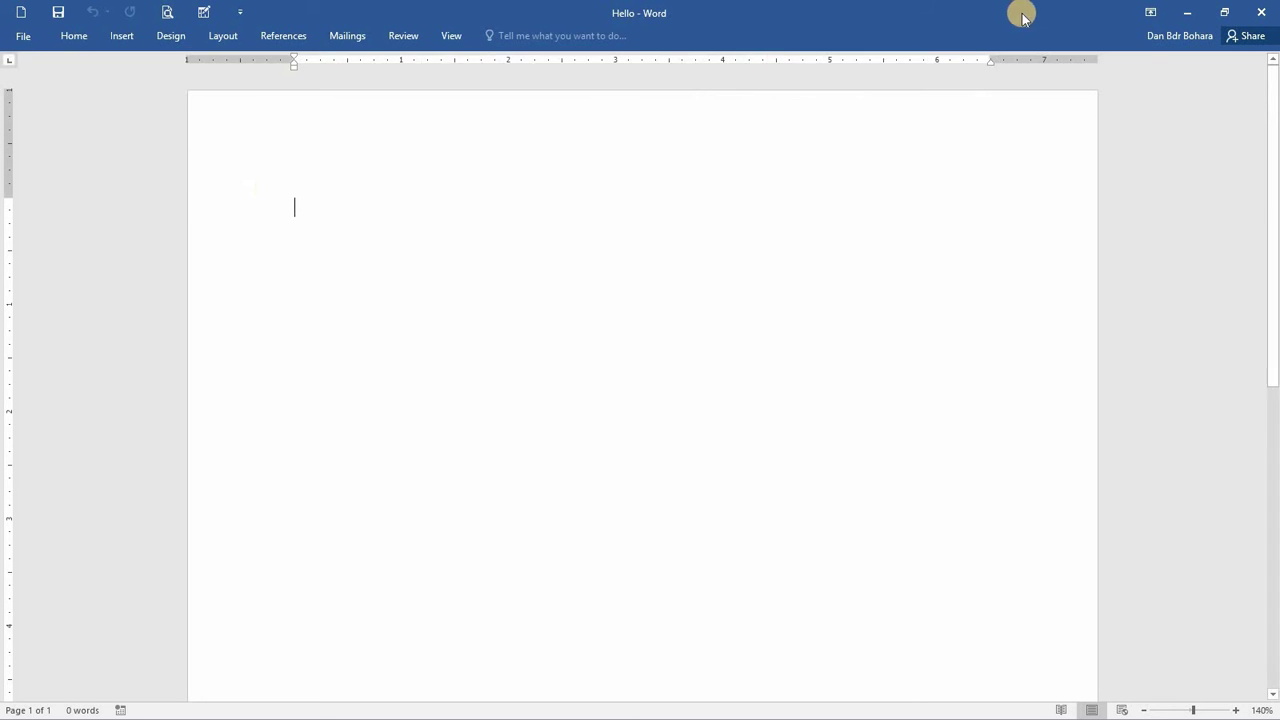
{"action": "left_click", "coordinate": [1150, 13]}
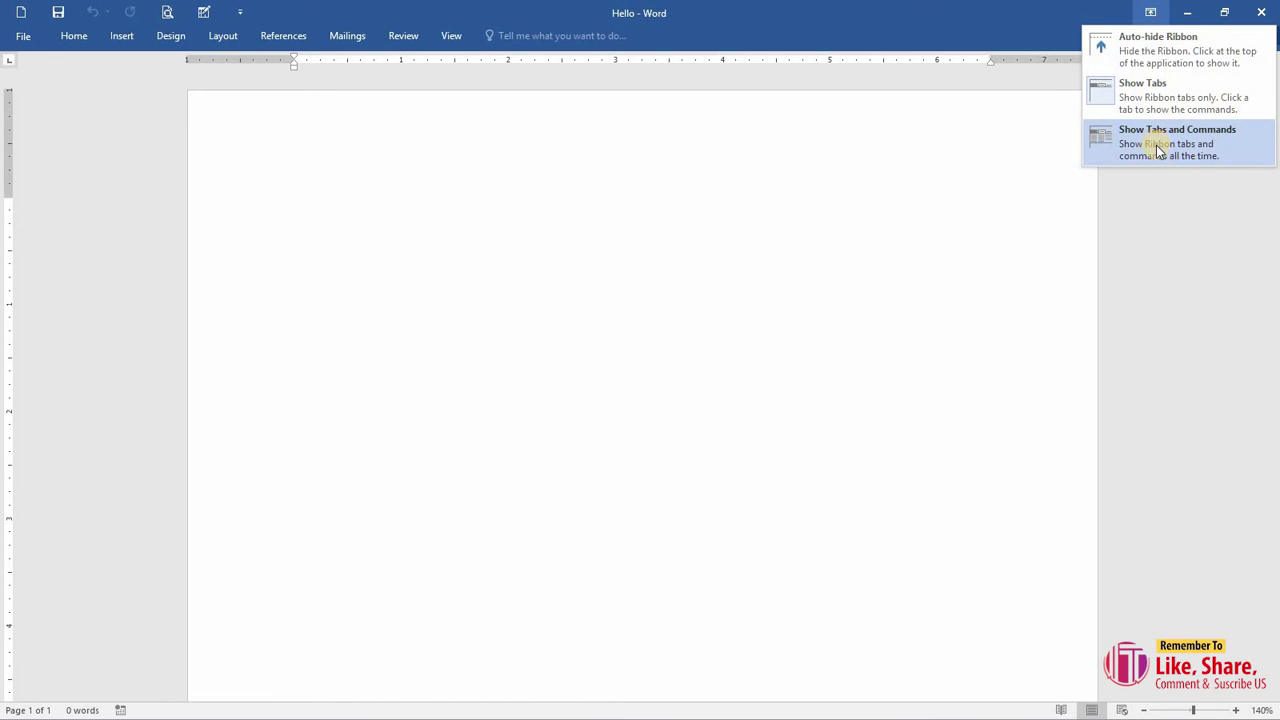
{"action": "left_click", "coordinate": [1168, 148]}
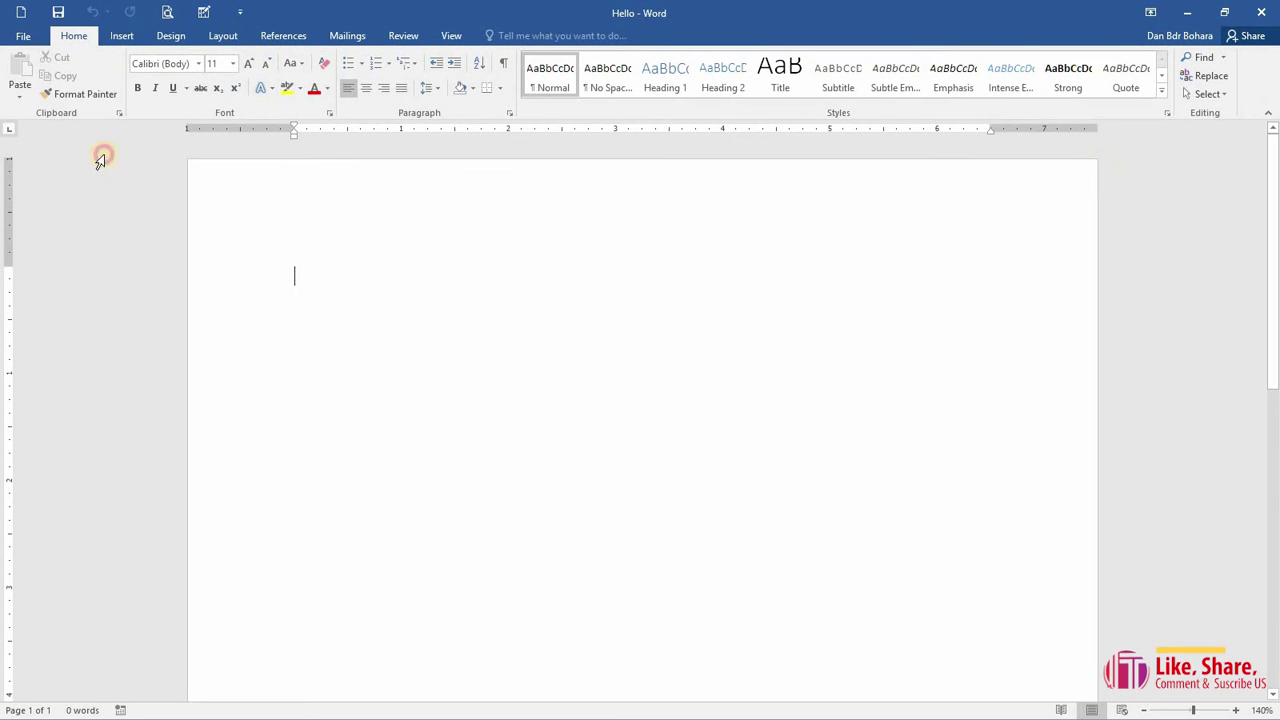
{"action": "left_click", "coordinate": [120, 45]}
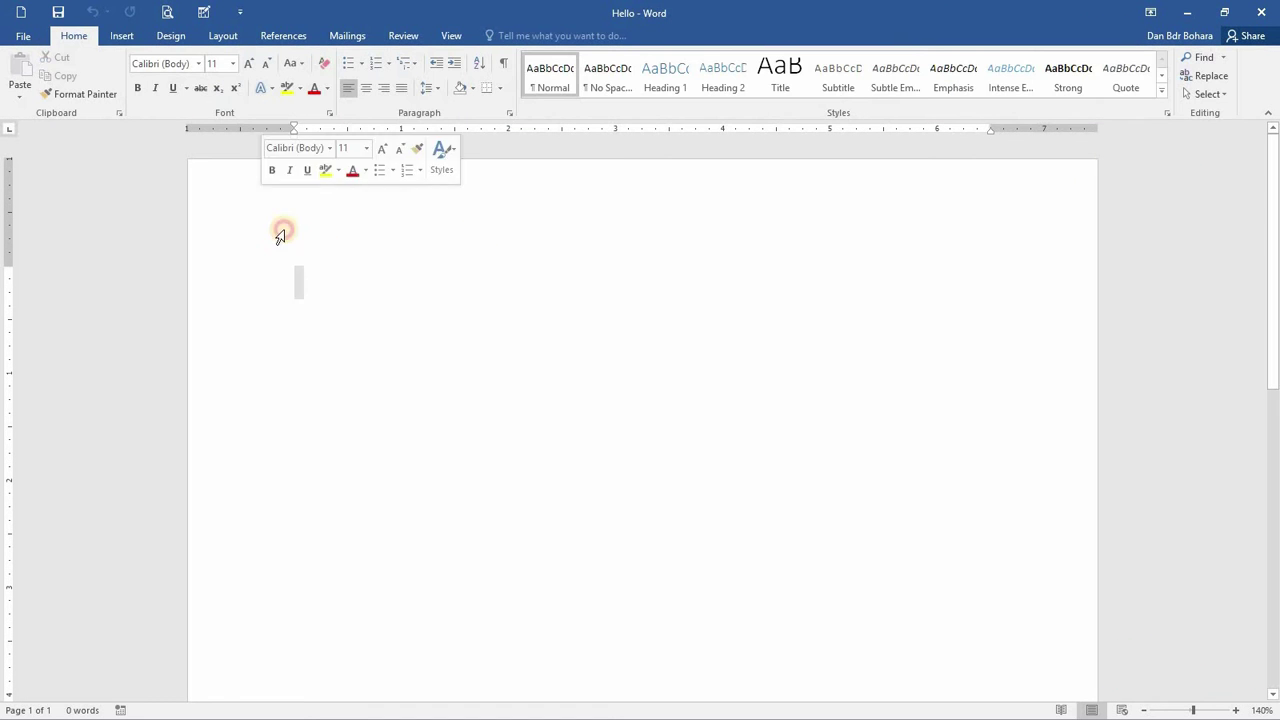
{"action": "left_click", "coordinate": [116, 36]}
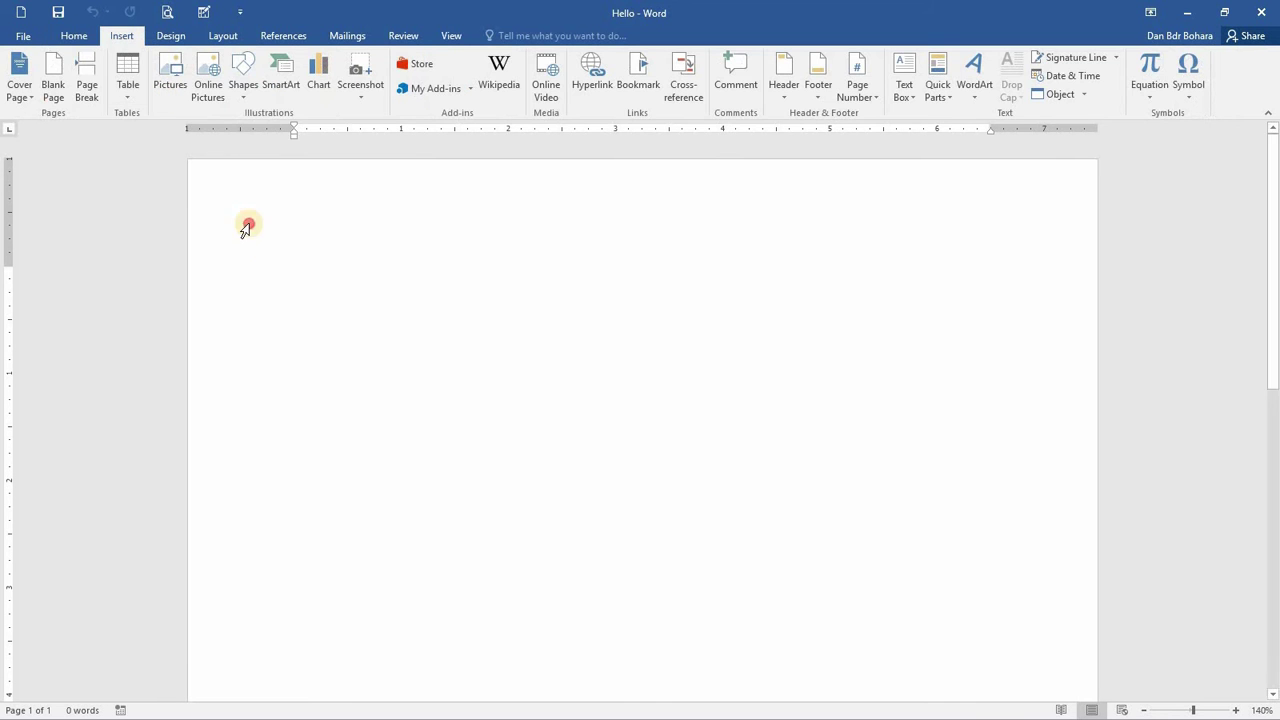
{"action": "left_click", "coordinate": [74, 36]}
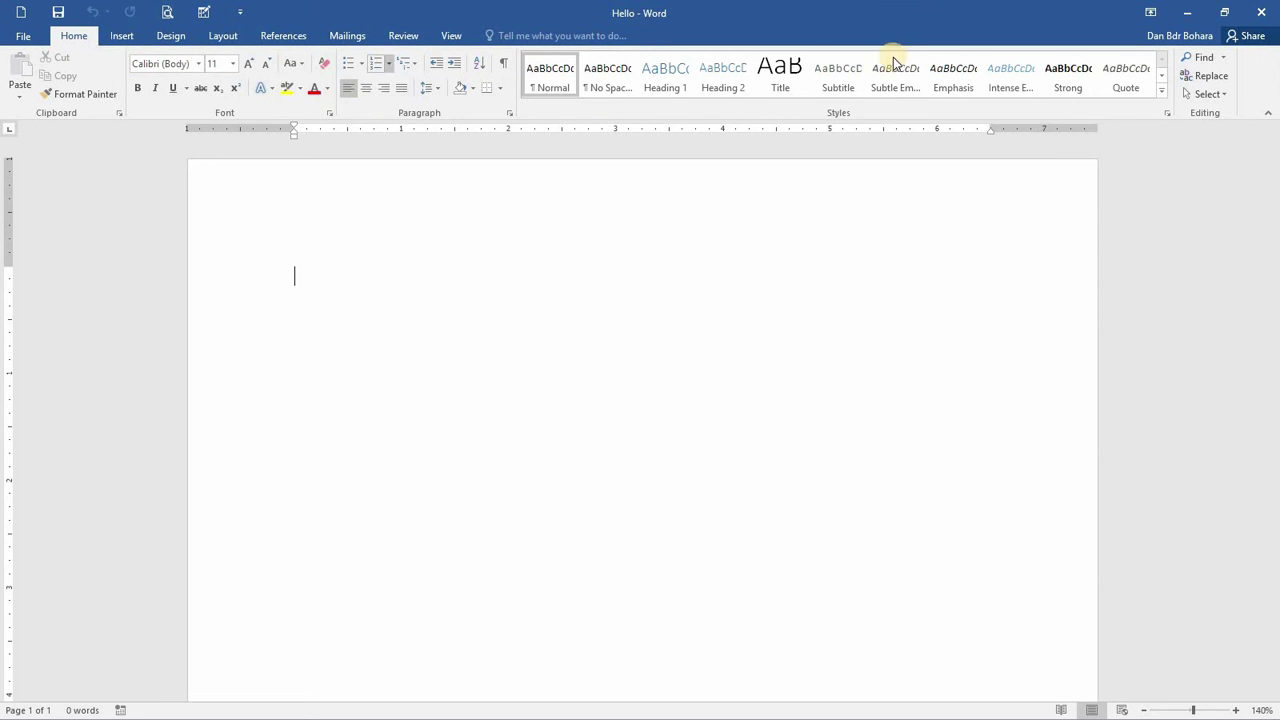
{"action": "left_click", "coordinate": [1150, 13]}
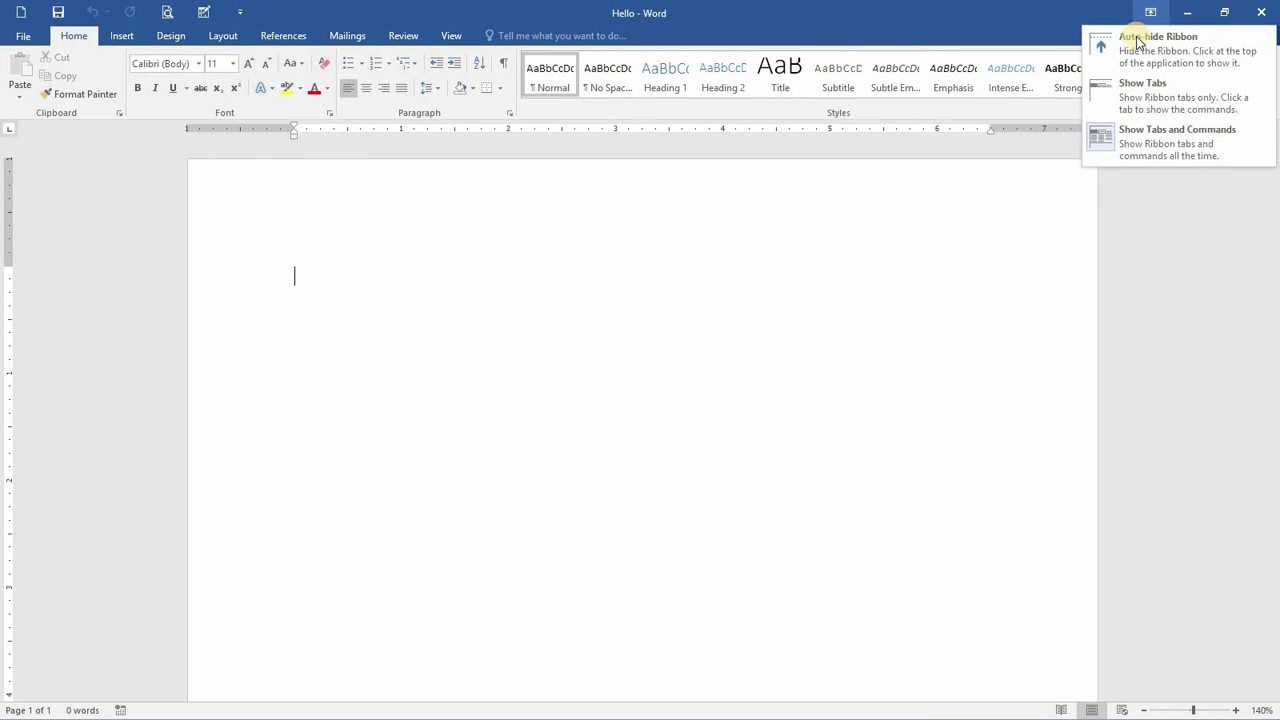
{"action": "left_click", "coordinate": [1164, 145]}
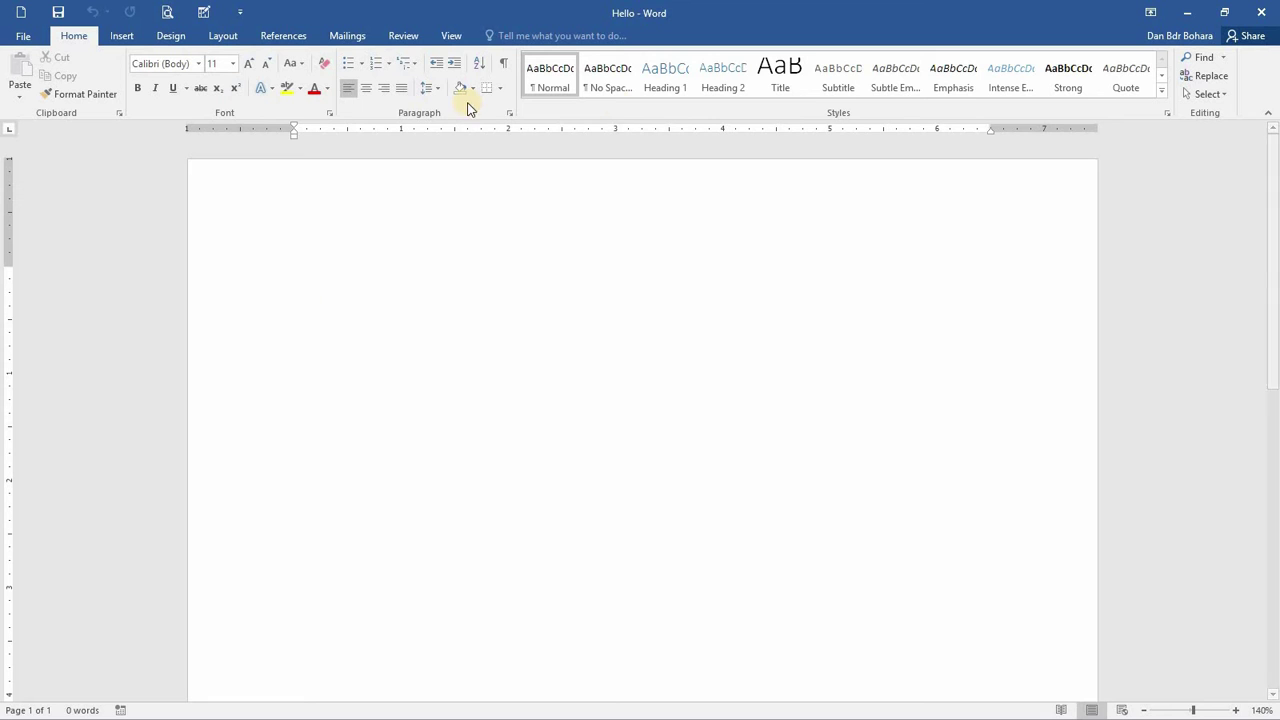
{"action": "left_click", "coordinate": [328, 233]}
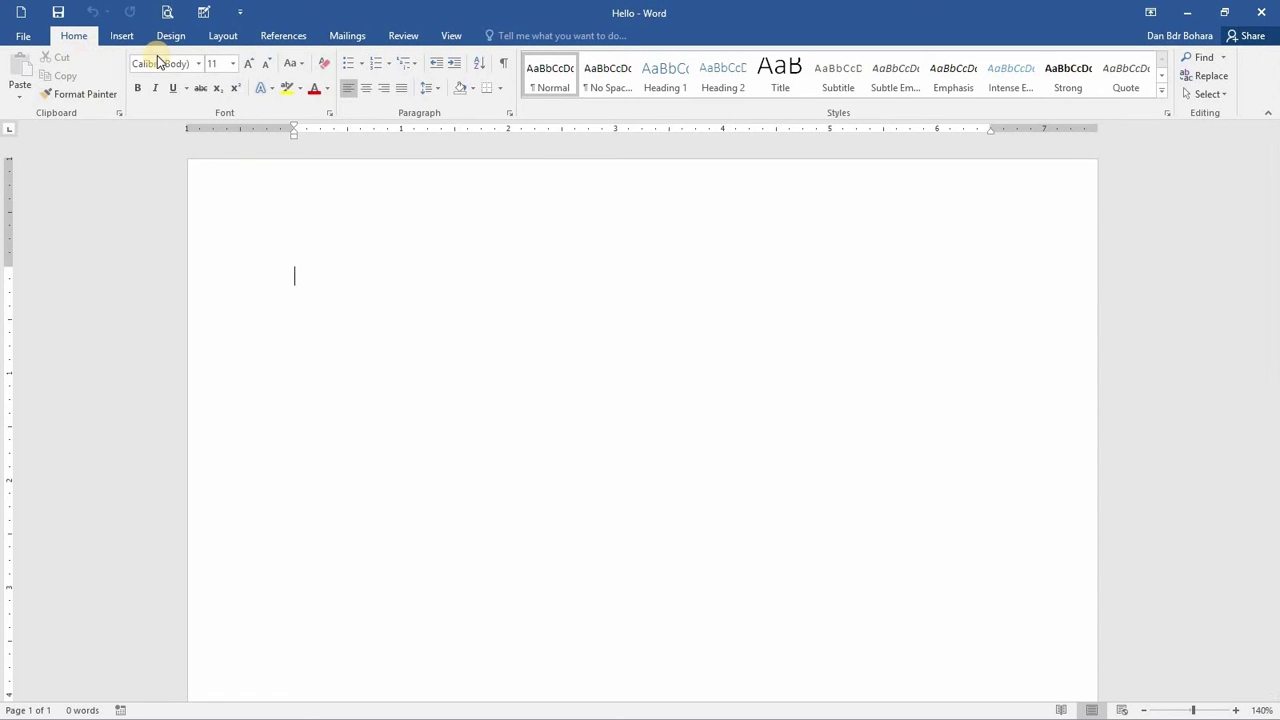
{"action": "left_click", "coordinate": [298, 250]}
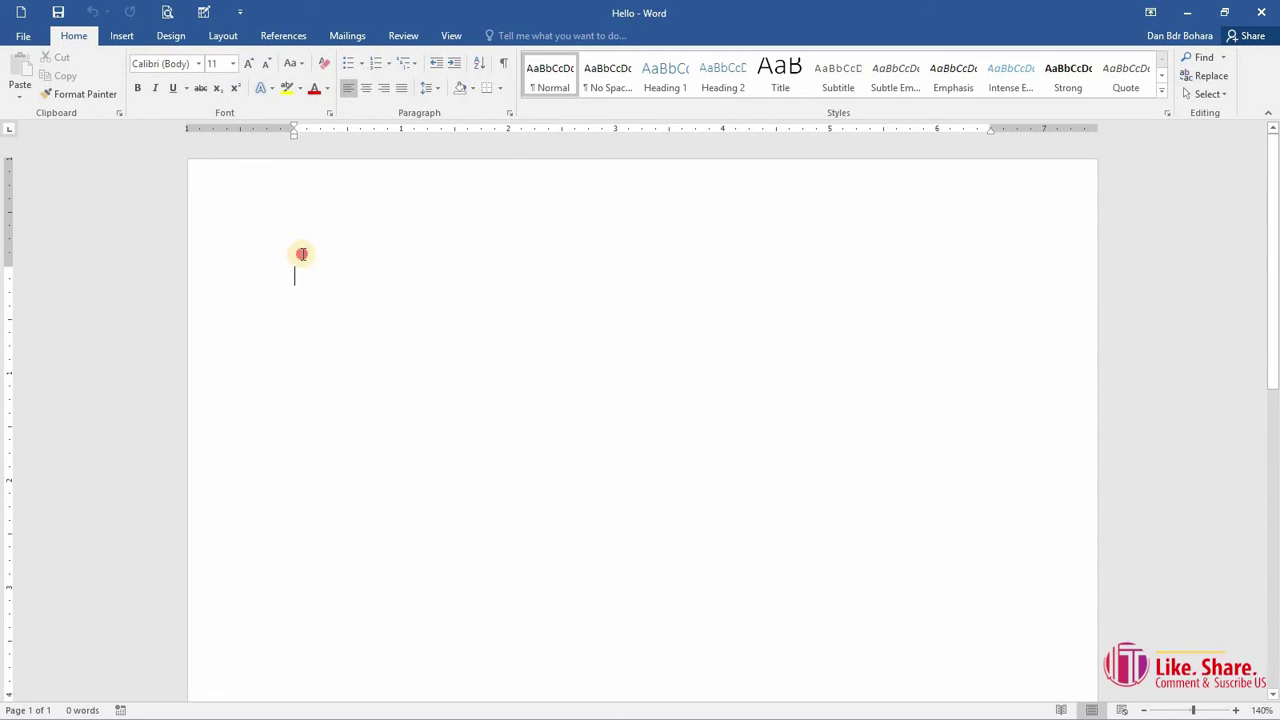
{"action": "left_click", "coordinate": [118, 37]}
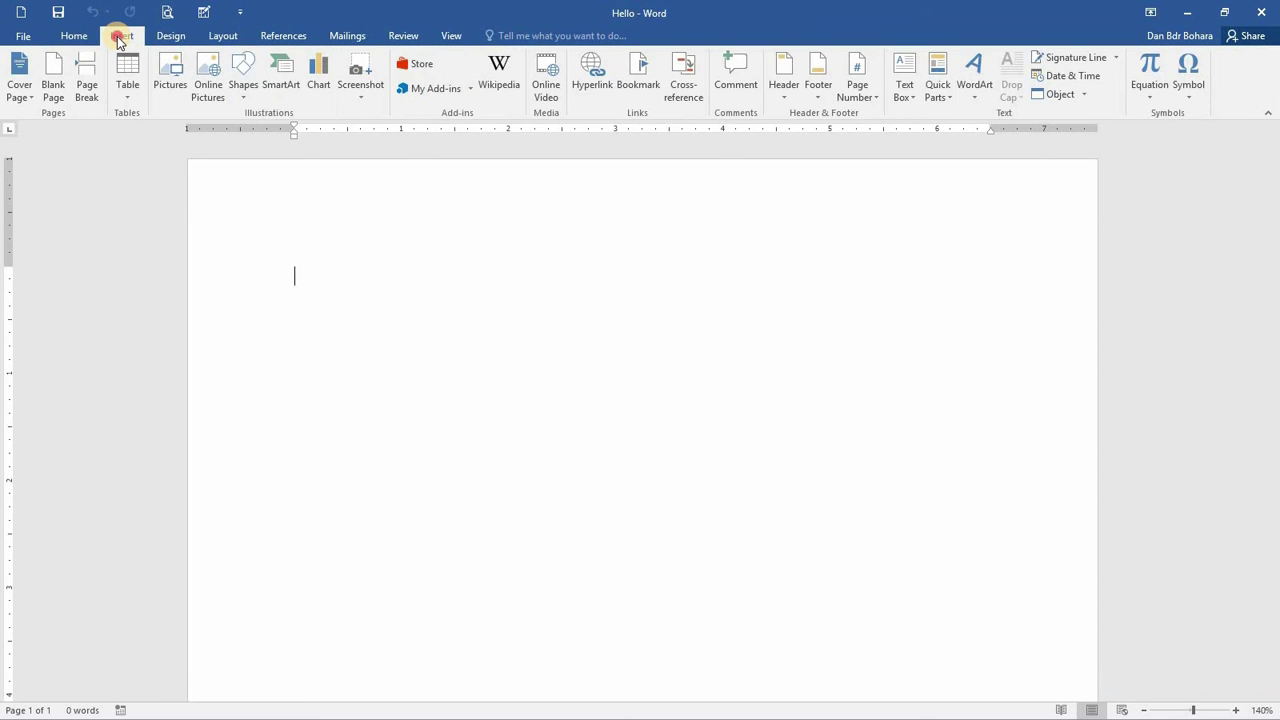
{"action": "double_click", "coordinate": [118, 37]}
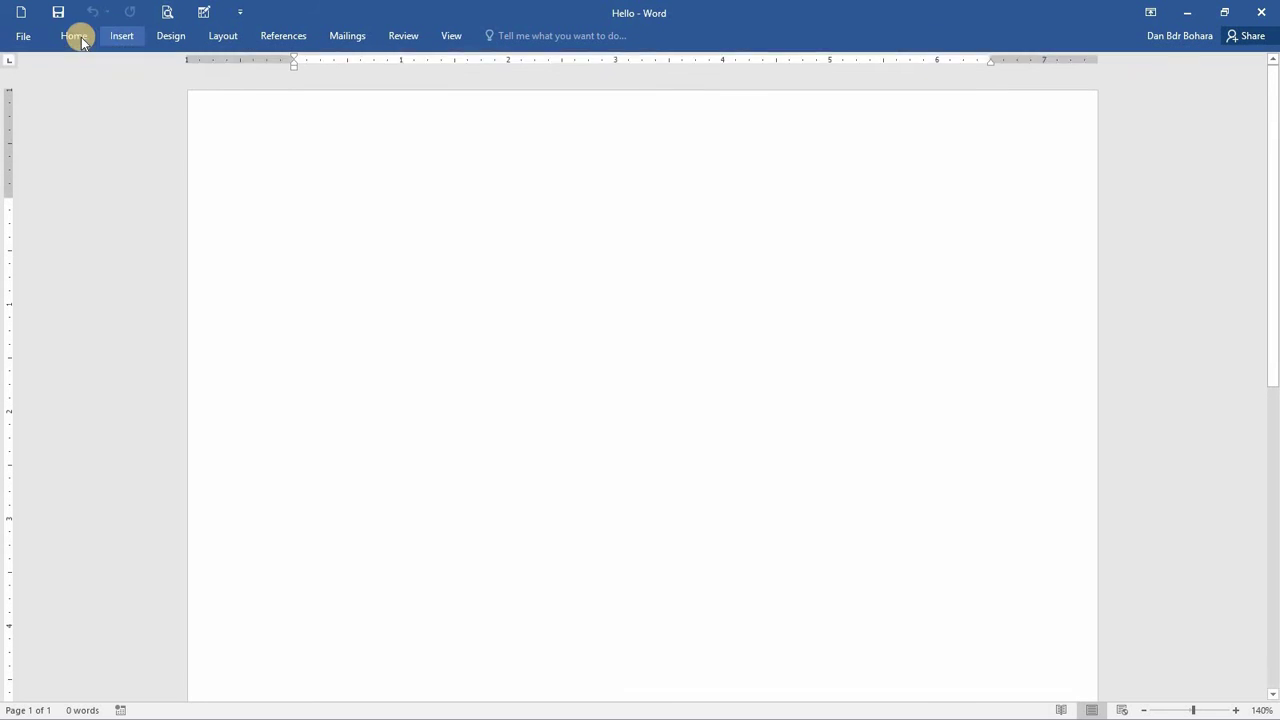
{"action": "double_click", "coordinate": [171, 38]}
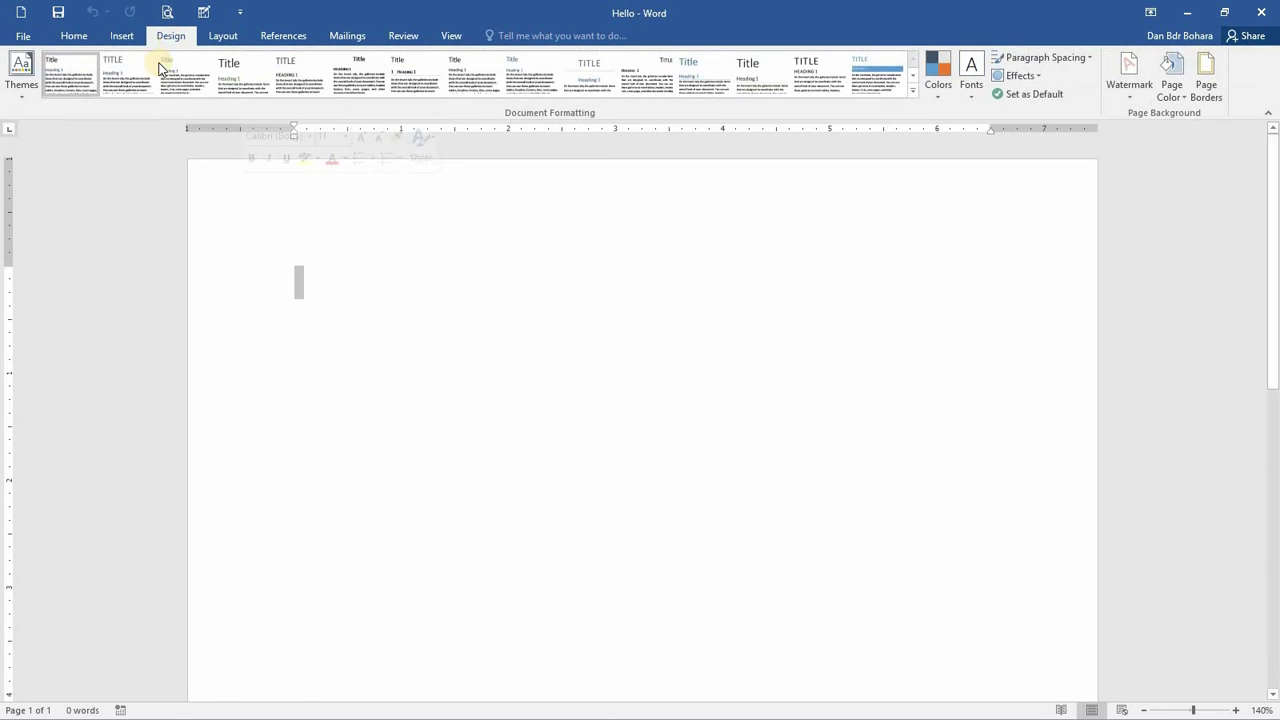
{"action": "left_click", "coordinate": [77, 37]}
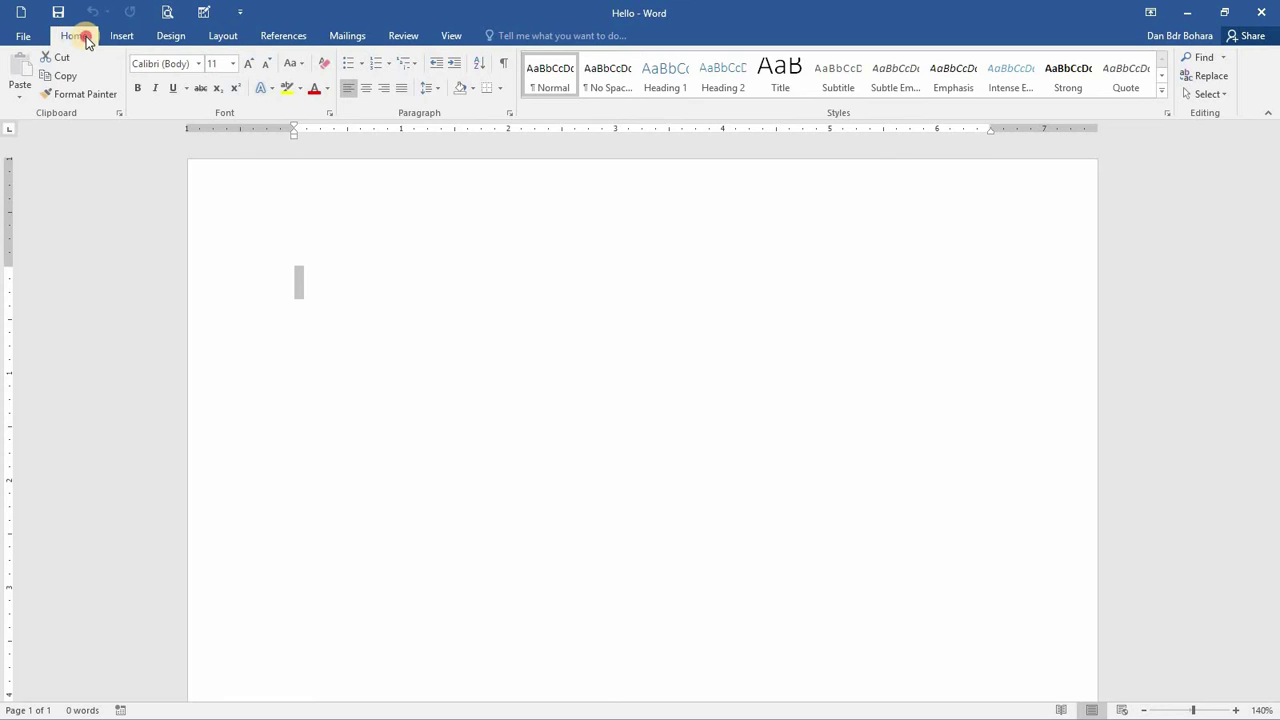
{"action": "double_click", "coordinate": [84, 38]}
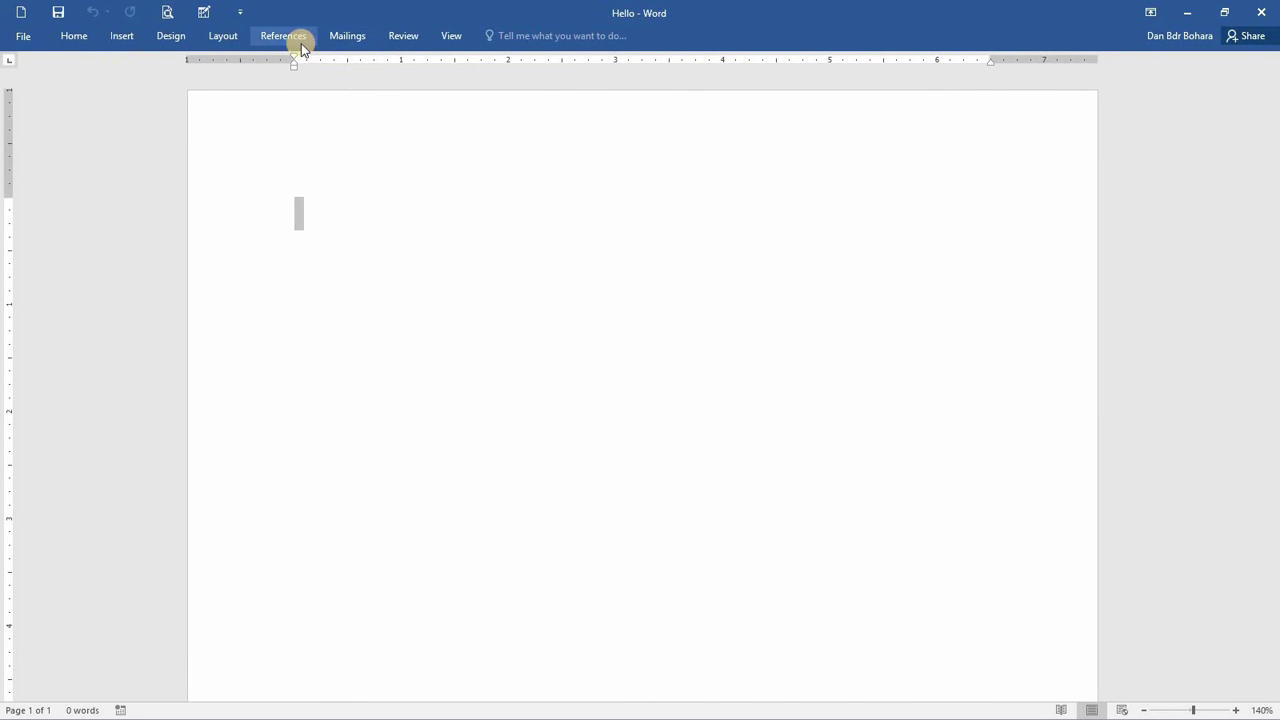
{"action": "left_click", "coordinate": [80, 37]}
{"action": "left_click", "coordinate": [83, 37]}
{"action": "left_click", "coordinate": [267, 222]}
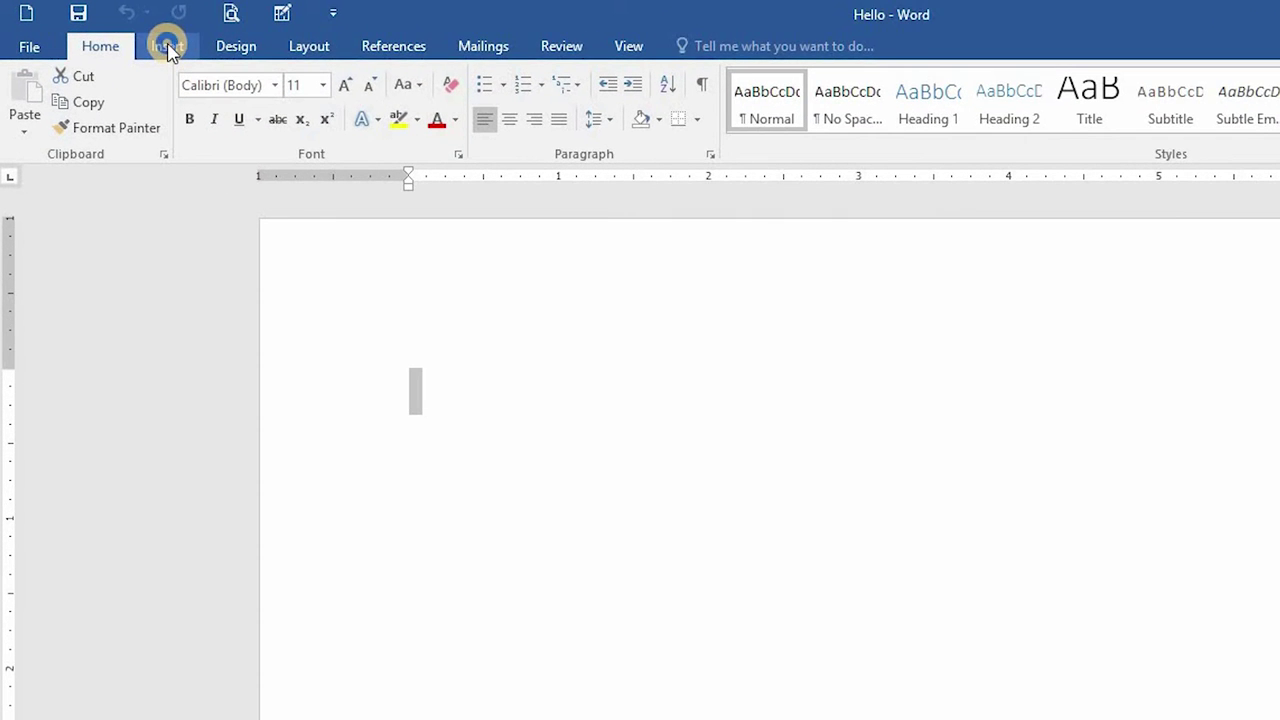
{"action": "right_click", "coordinate": [167, 50]}
{"action": "right_click", "coordinate": [100, 51]}
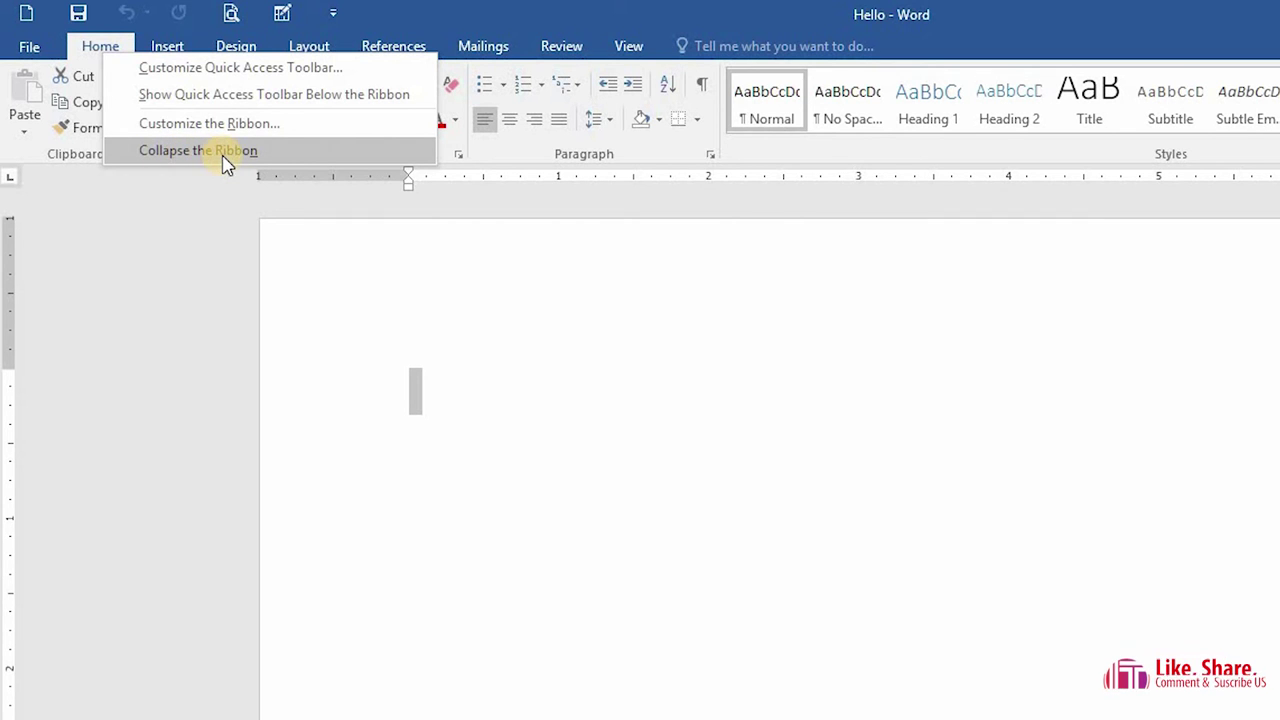
{"action": "left_click", "coordinate": [226, 155]}
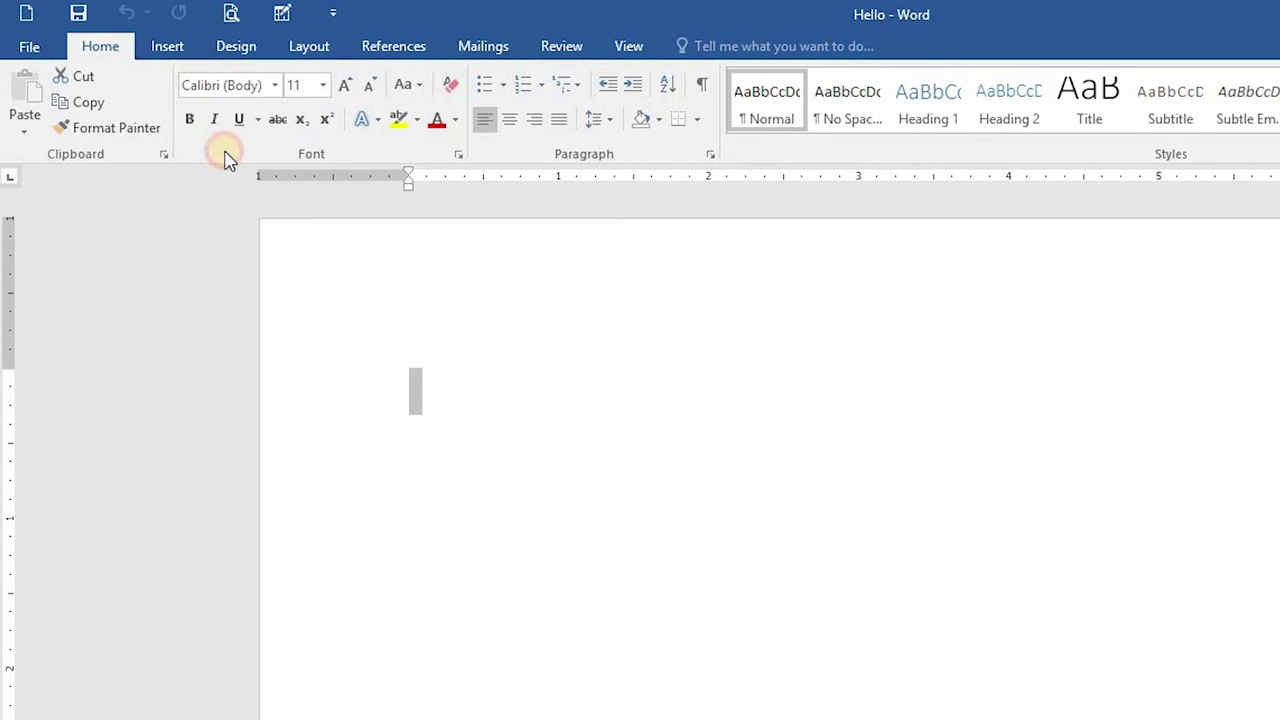
{"action": "right_click", "coordinate": [389, 55]}
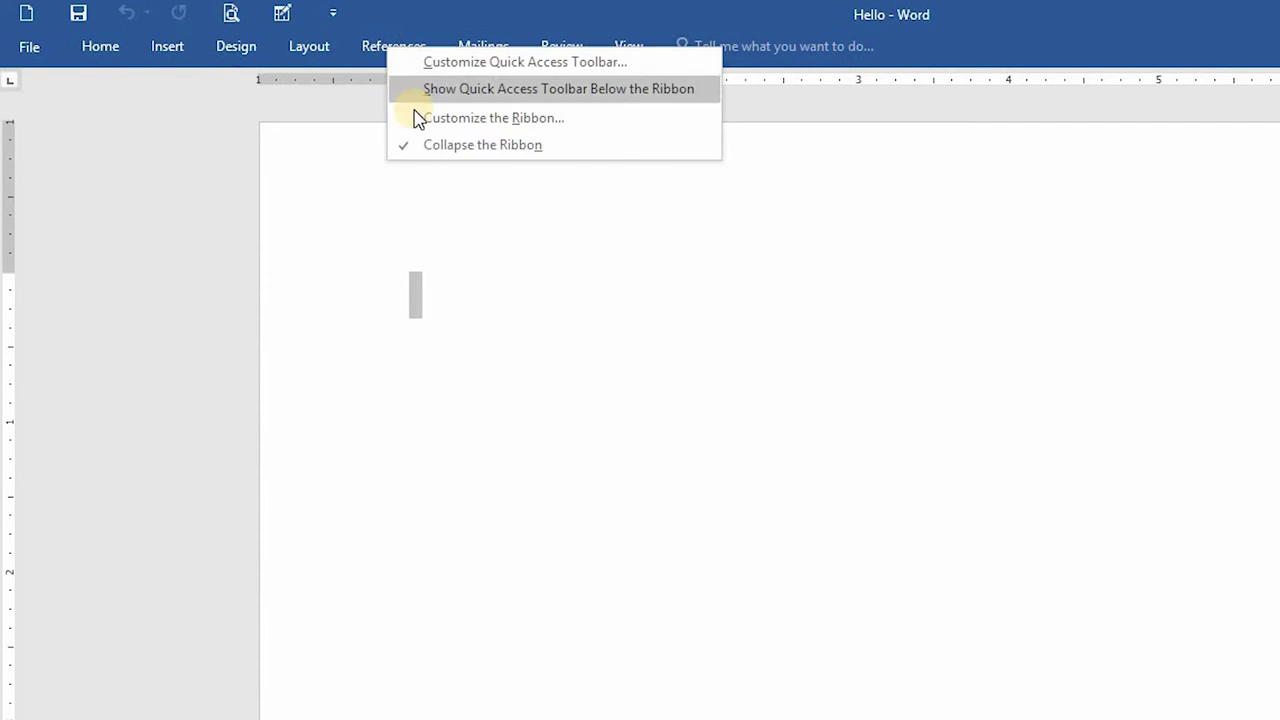
{"action": "left_click", "coordinate": [501, 147]}
{"action": "left_click", "coordinate": [563, 429]}
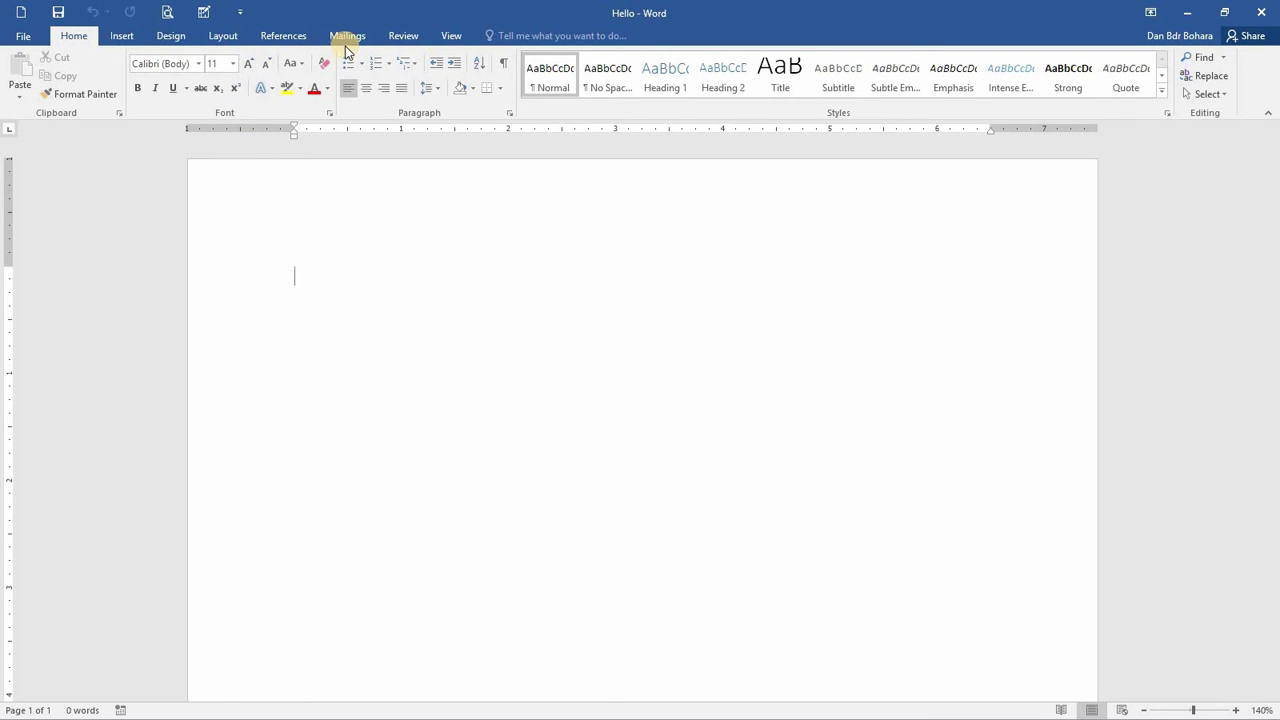
{"action": "double_click", "coordinate": [78, 38]}
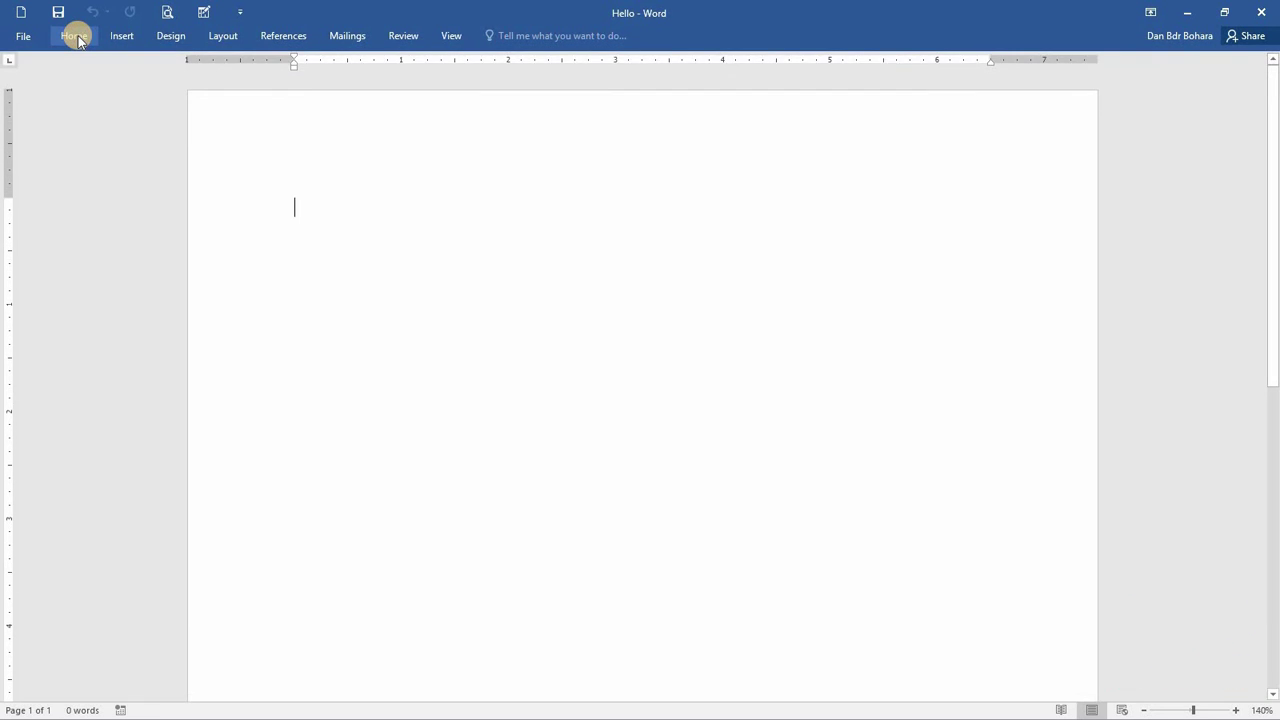
{"action": "double_click", "coordinate": [76, 38]}
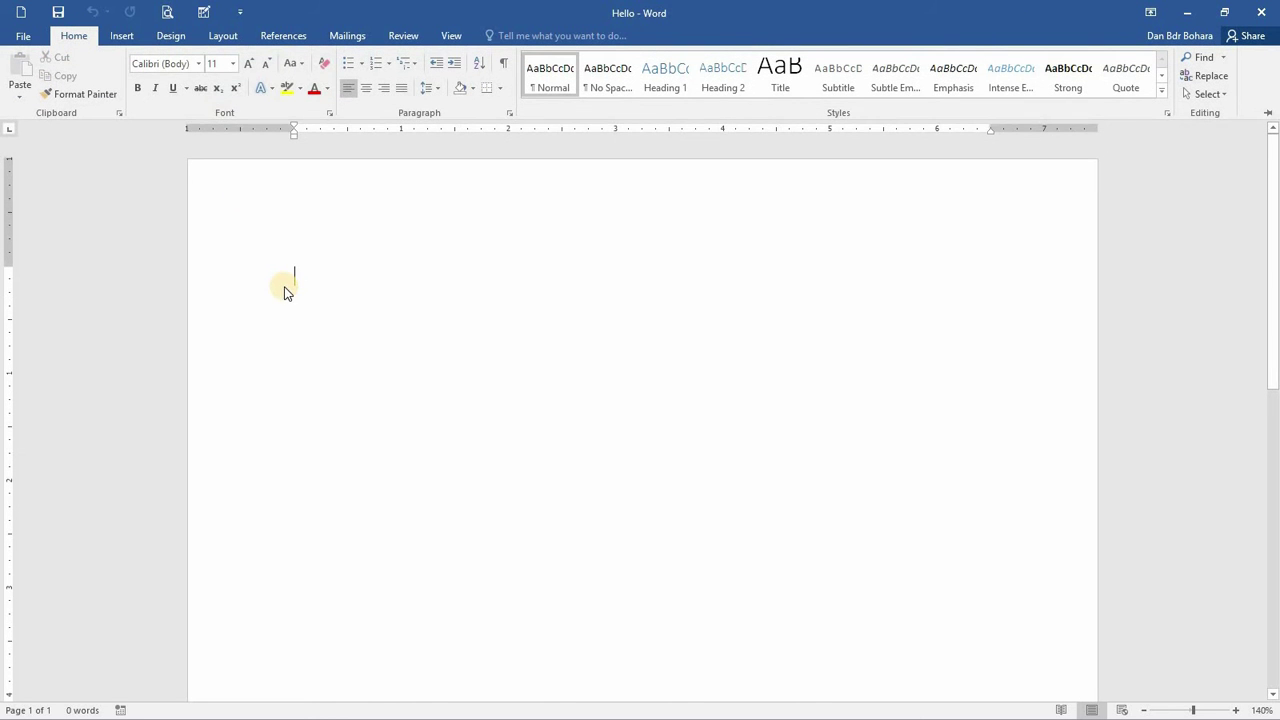
{"action": "left_click", "coordinate": [1152, 13]}
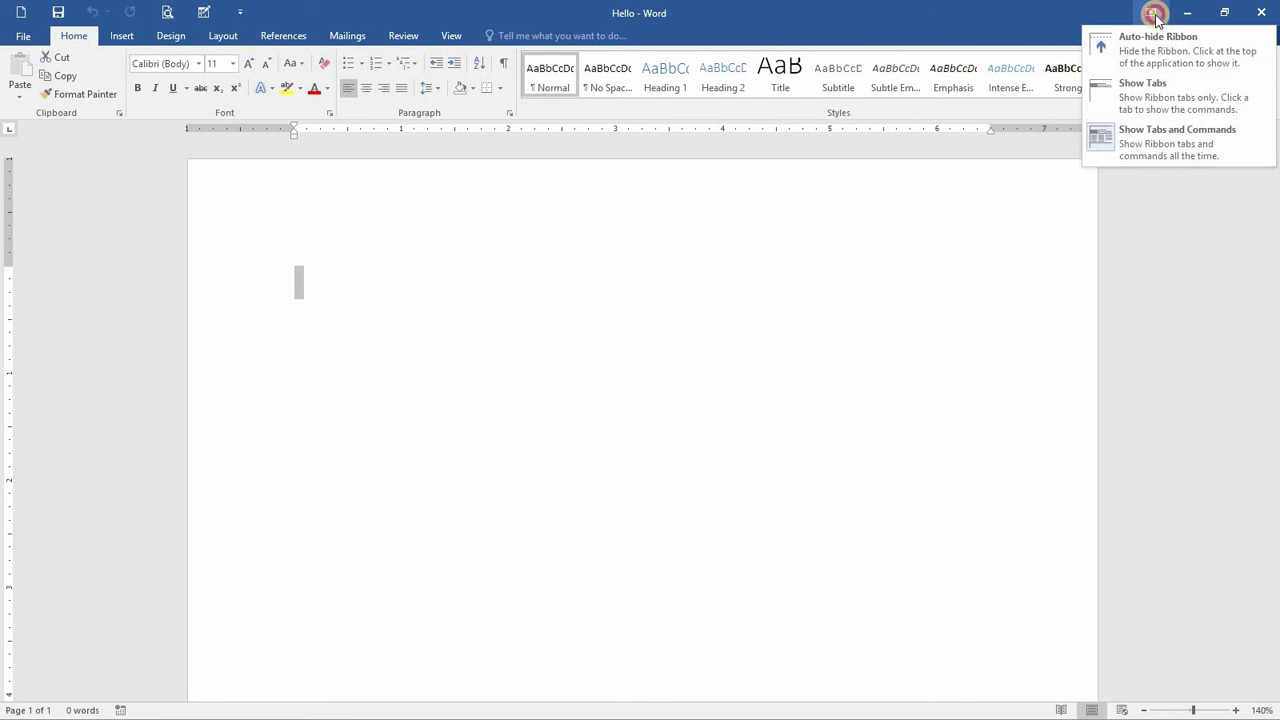
{"action": "left_click", "coordinate": [1156, 92]}
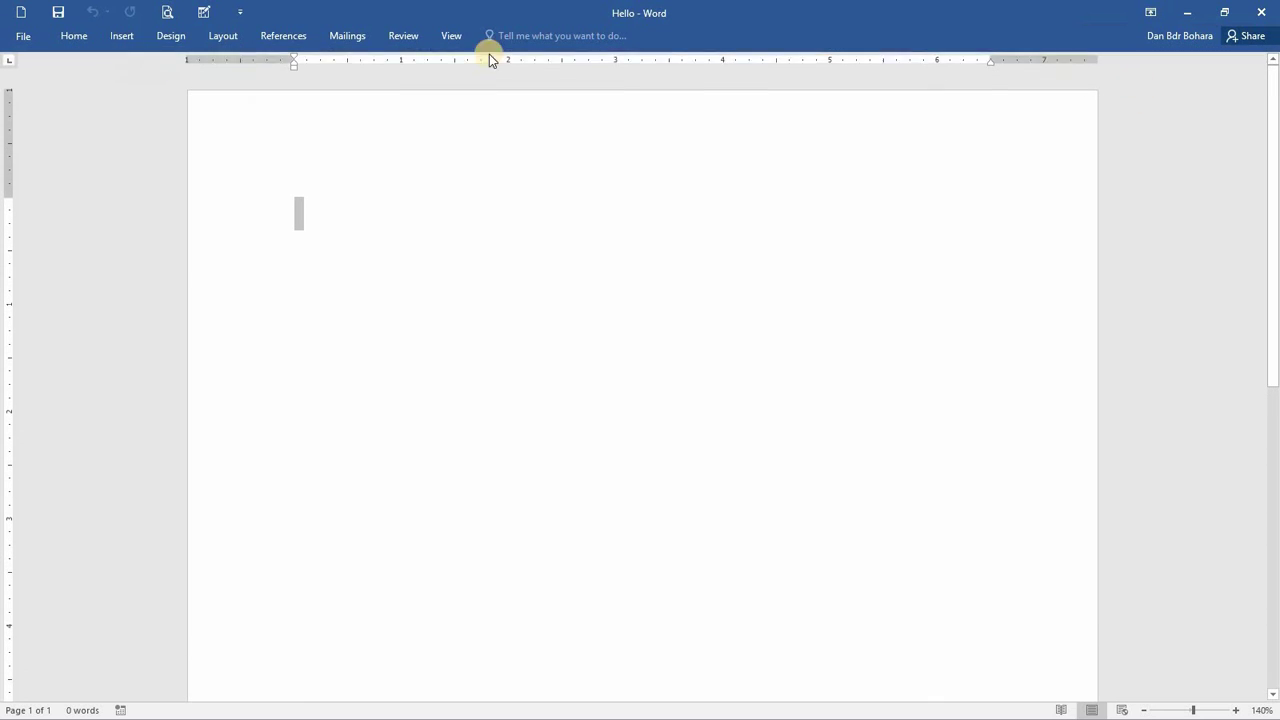
{"action": "left_click", "coordinate": [1151, 12]}
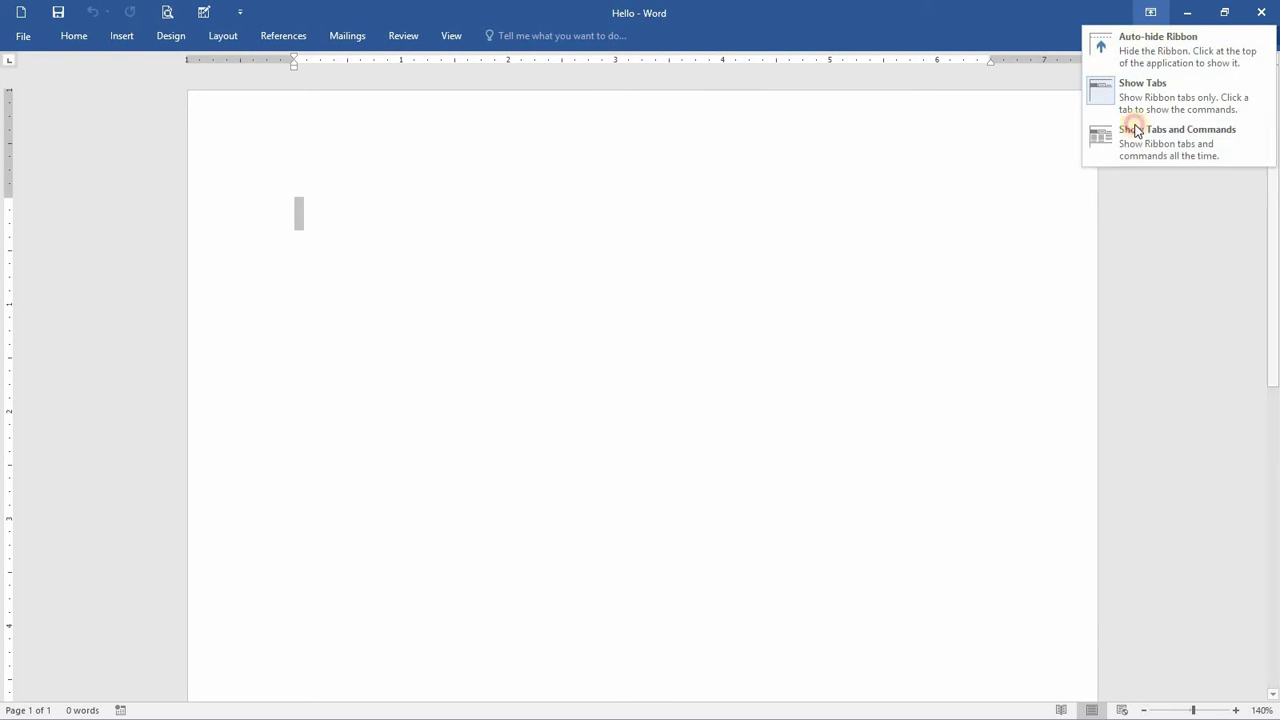
{"action": "left_click", "coordinate": [1131, 152]}
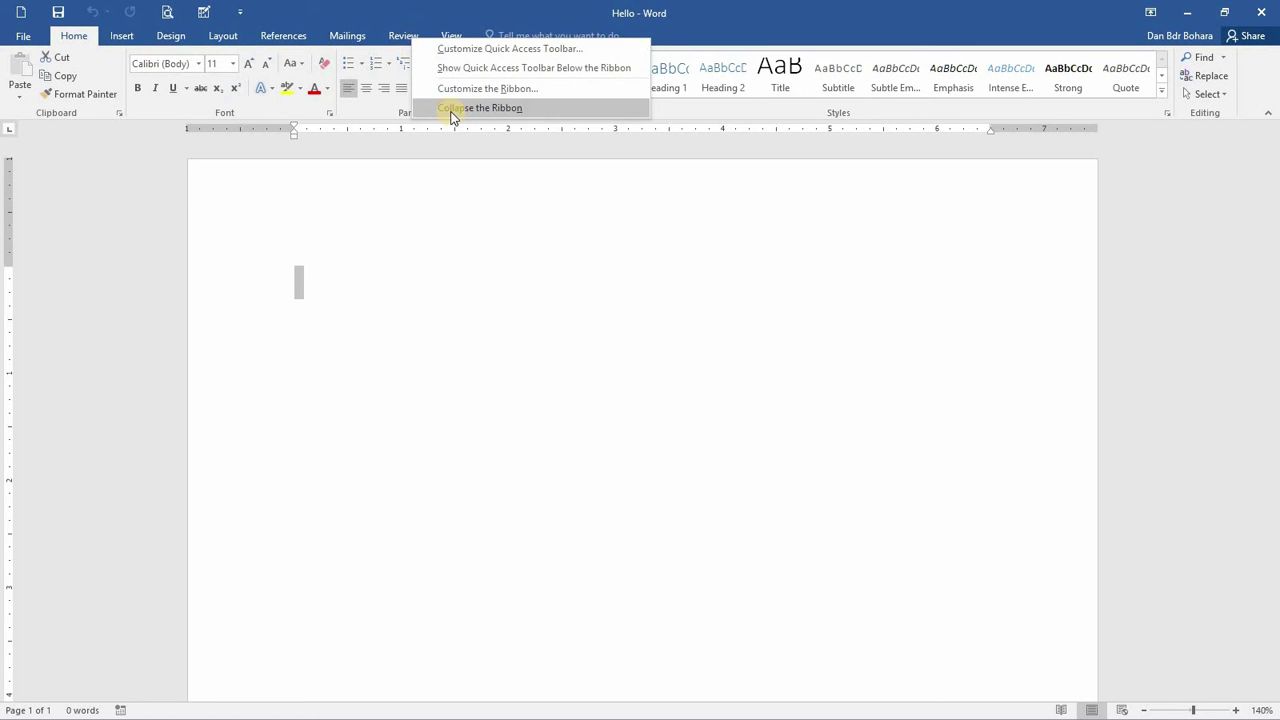
{"action": "left_click", "coordinate": [457, 110]}
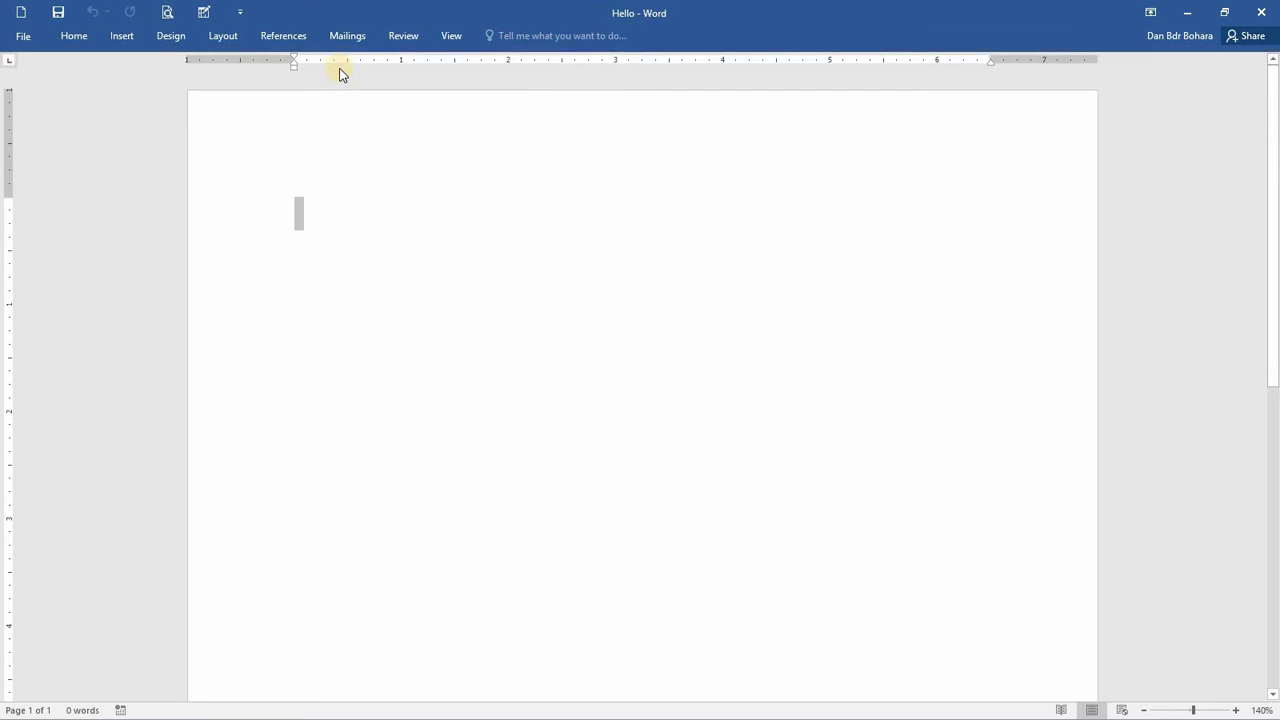
{"action": "right_click", "coordinate": [381, 36]}
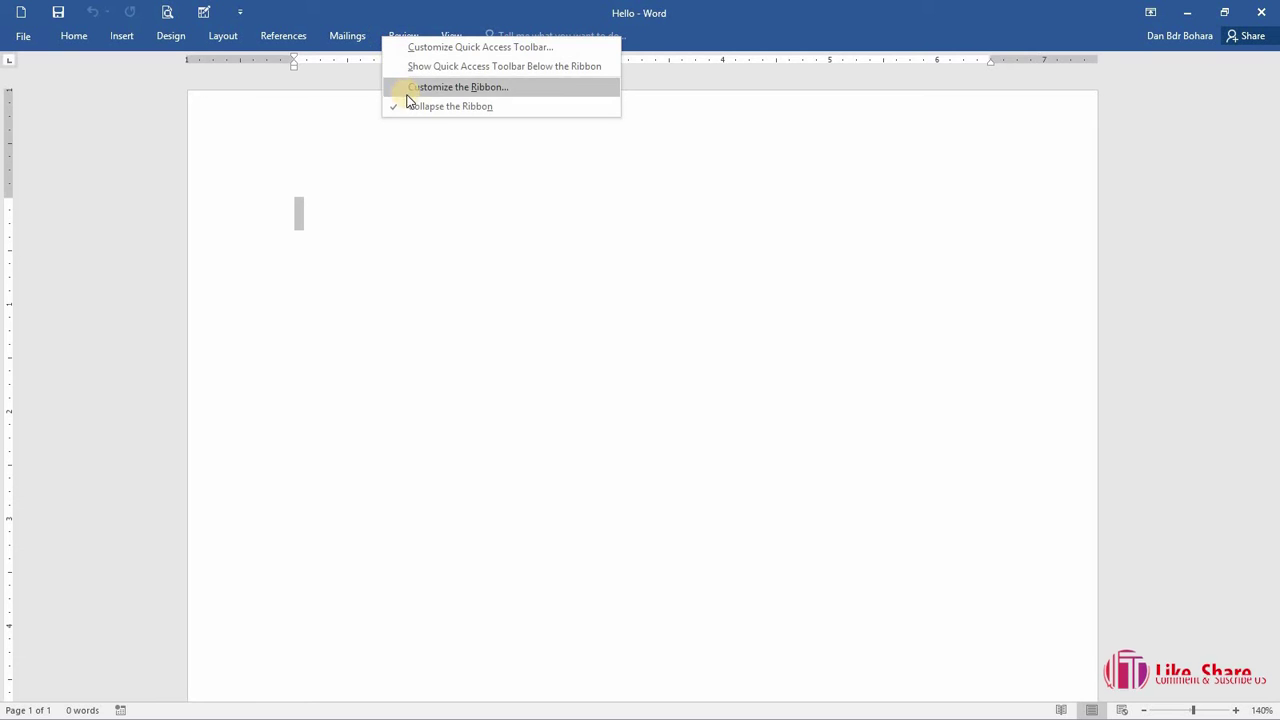
{"action": "left_click", "coordinate": [463, 113]}
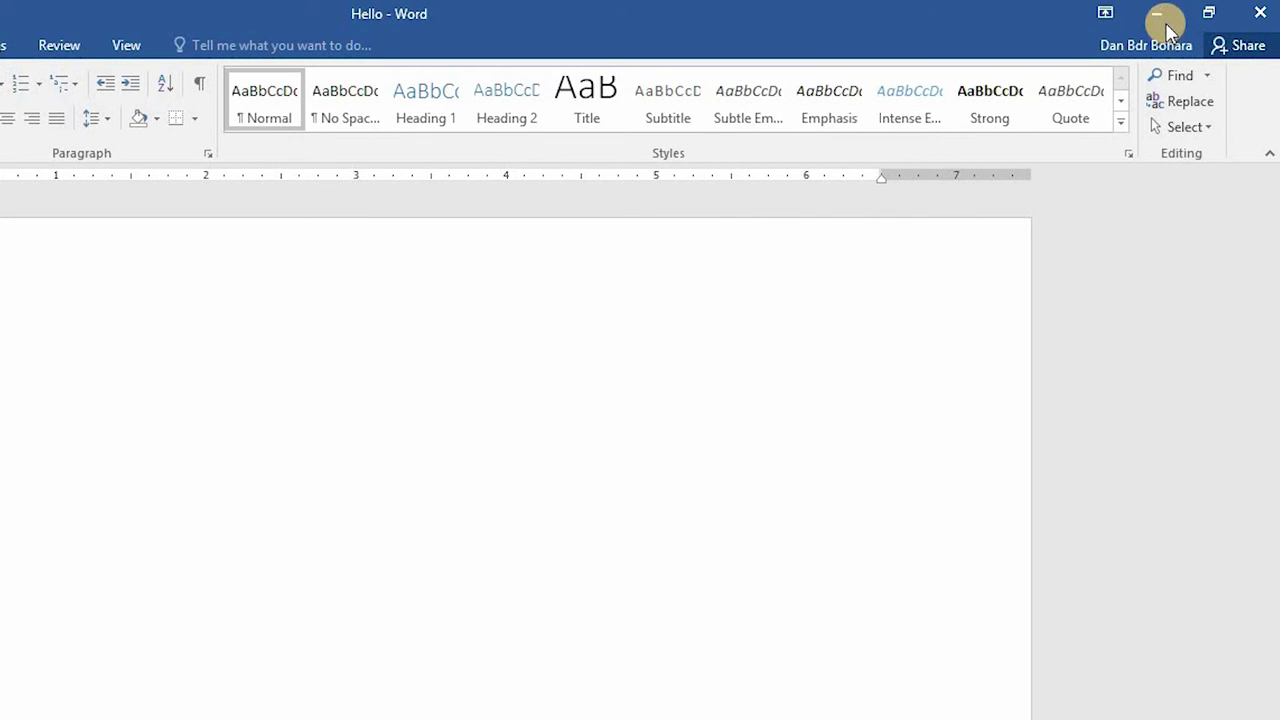
{"action": "left_click", "coordinate": [1161, 14]}
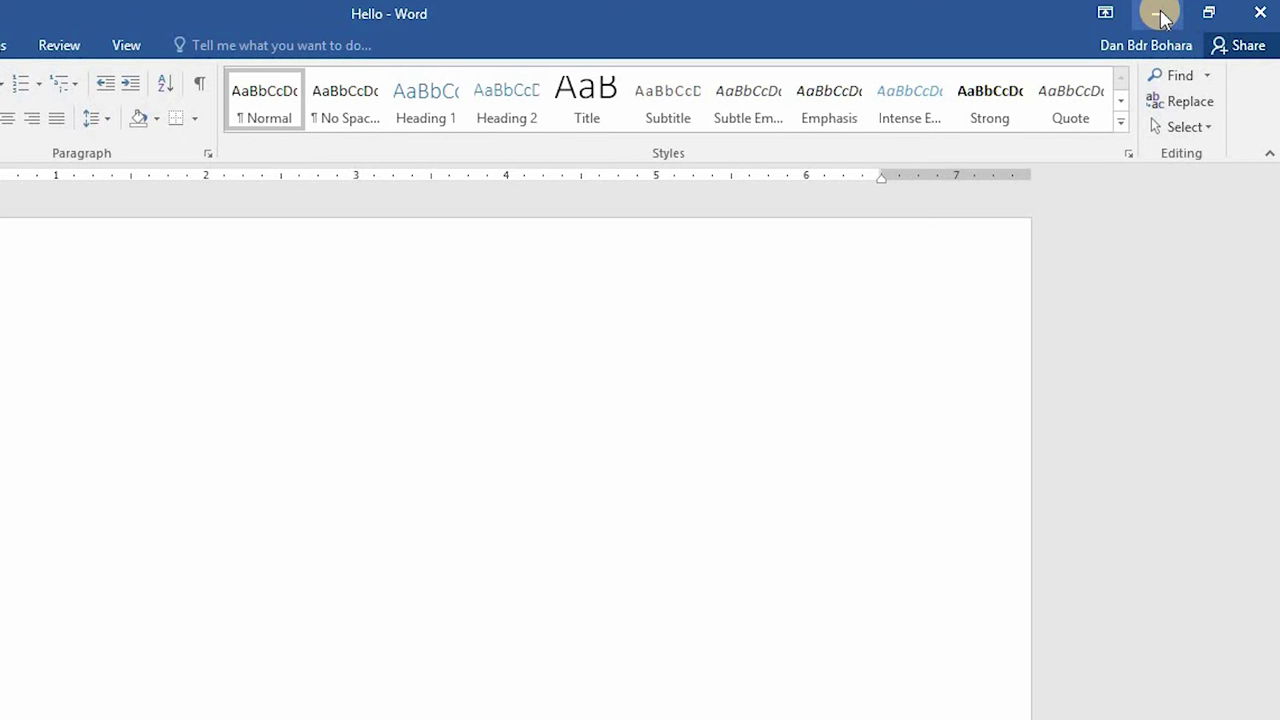
{"action": "left_click", "coordinate": [1161, 16]}
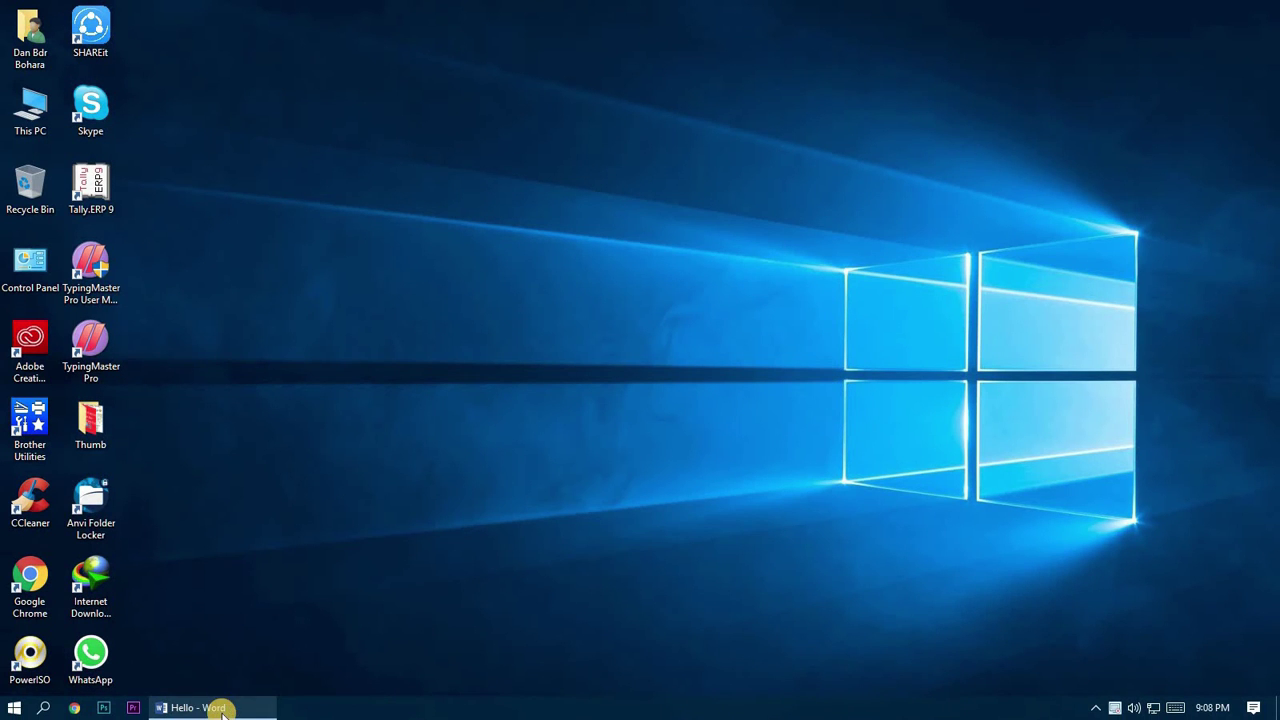
{"action": "left_click", "coordinate": [202, 710]}
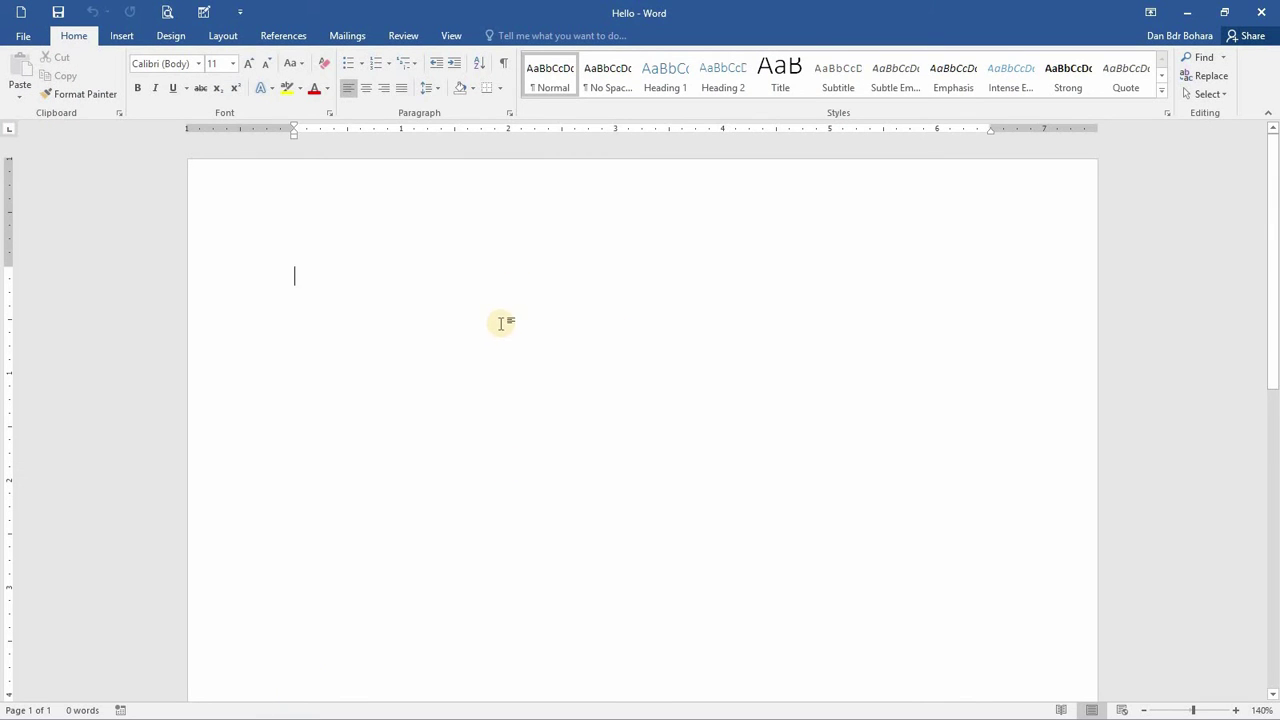
{"action": "left_click", "coordinate": [1226, 12]}
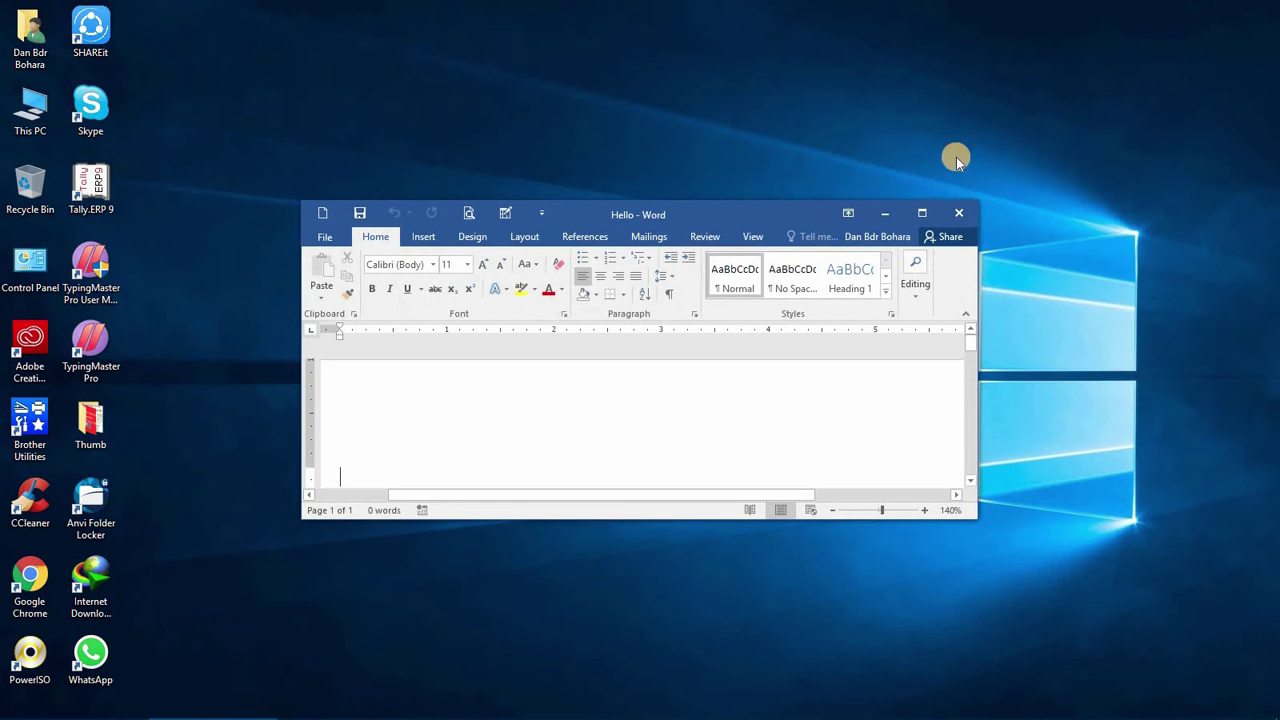
{"action": "left_click", "coordinate": [920, 213]}
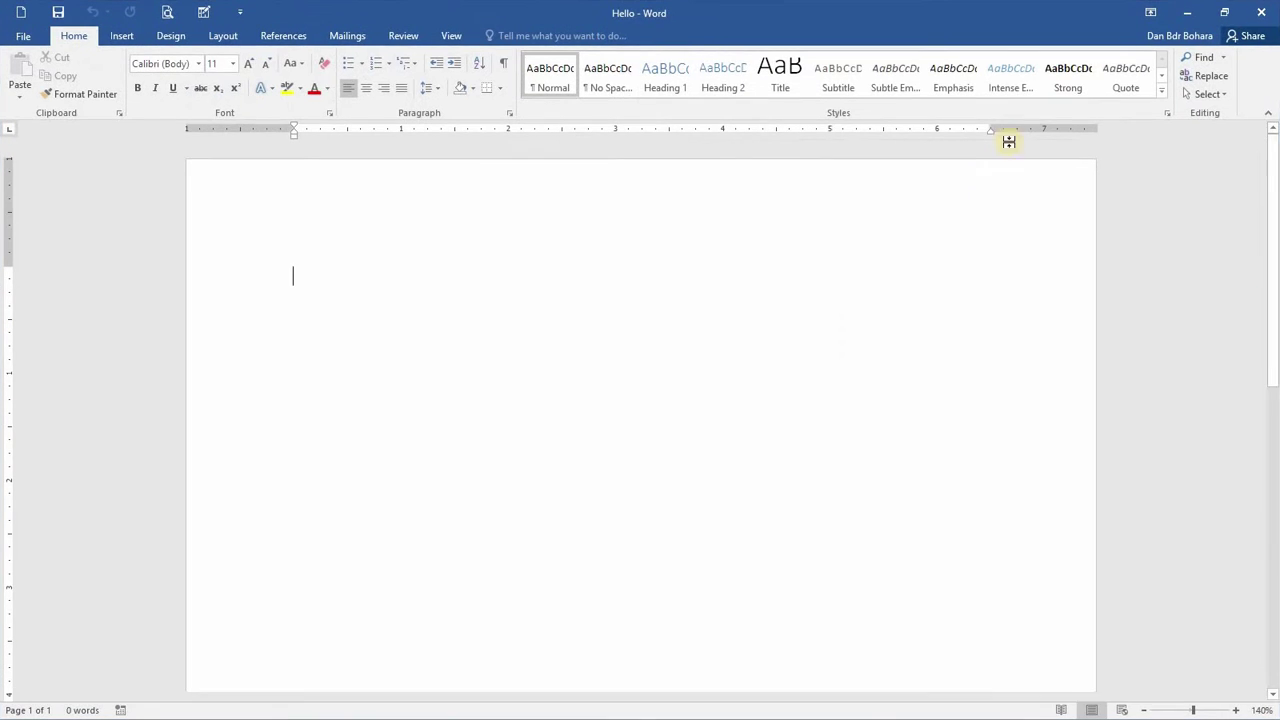
{"action": "left_click", "coordinate": [1226, 12]}
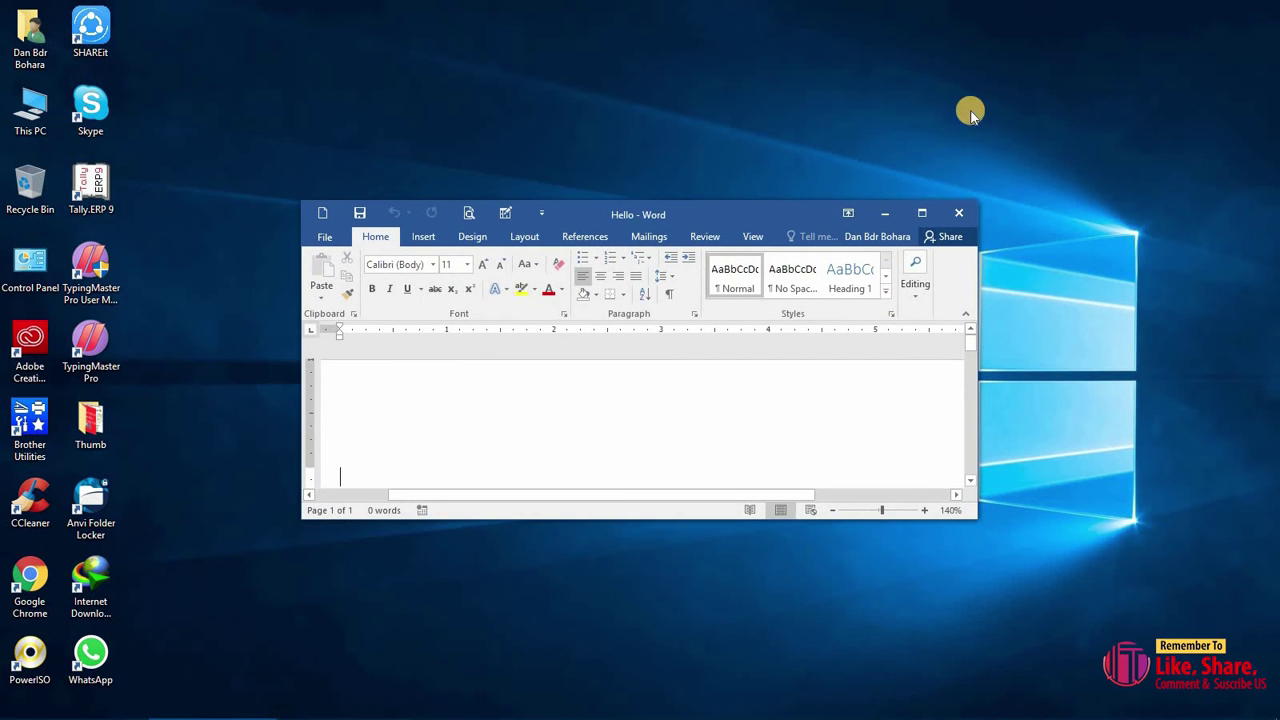
{"action": "left_click", "coordinate": [922, 214]}
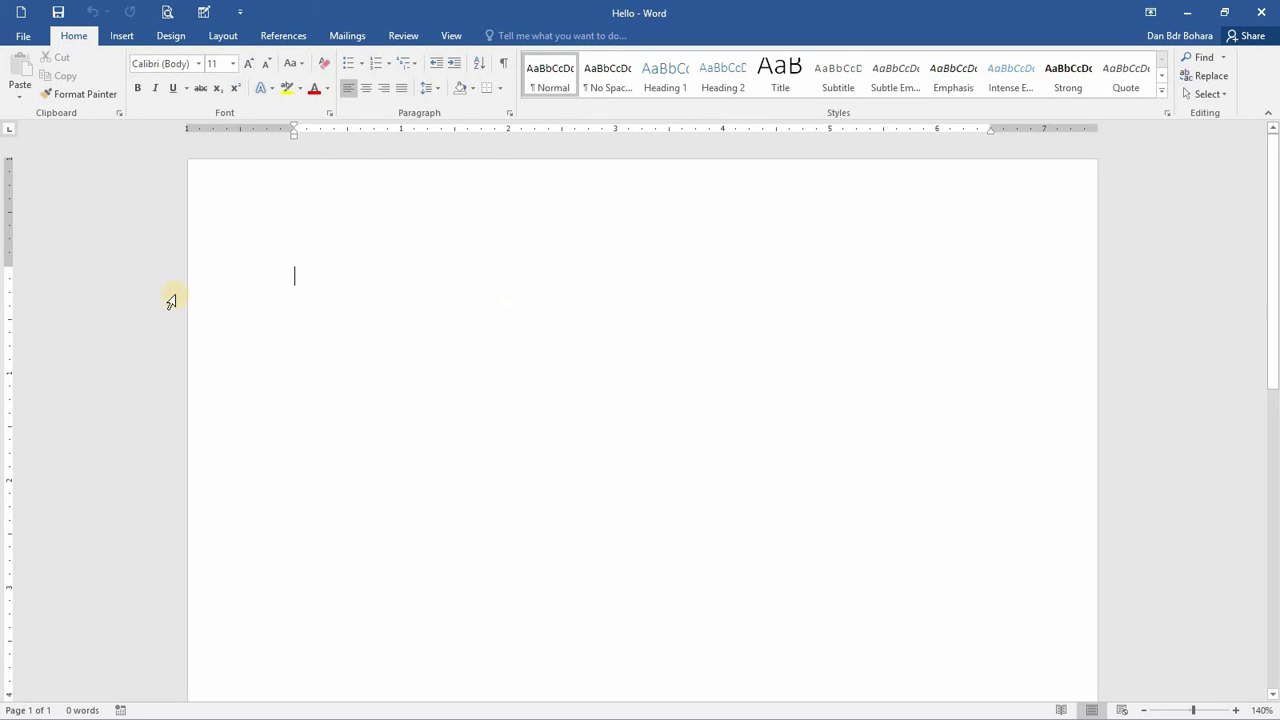
Type 'IT ZONE COMPUTER' on the first line and nudge the zoom slider.
{"action": "type", "text": "IT ZONE COMPUTER"}
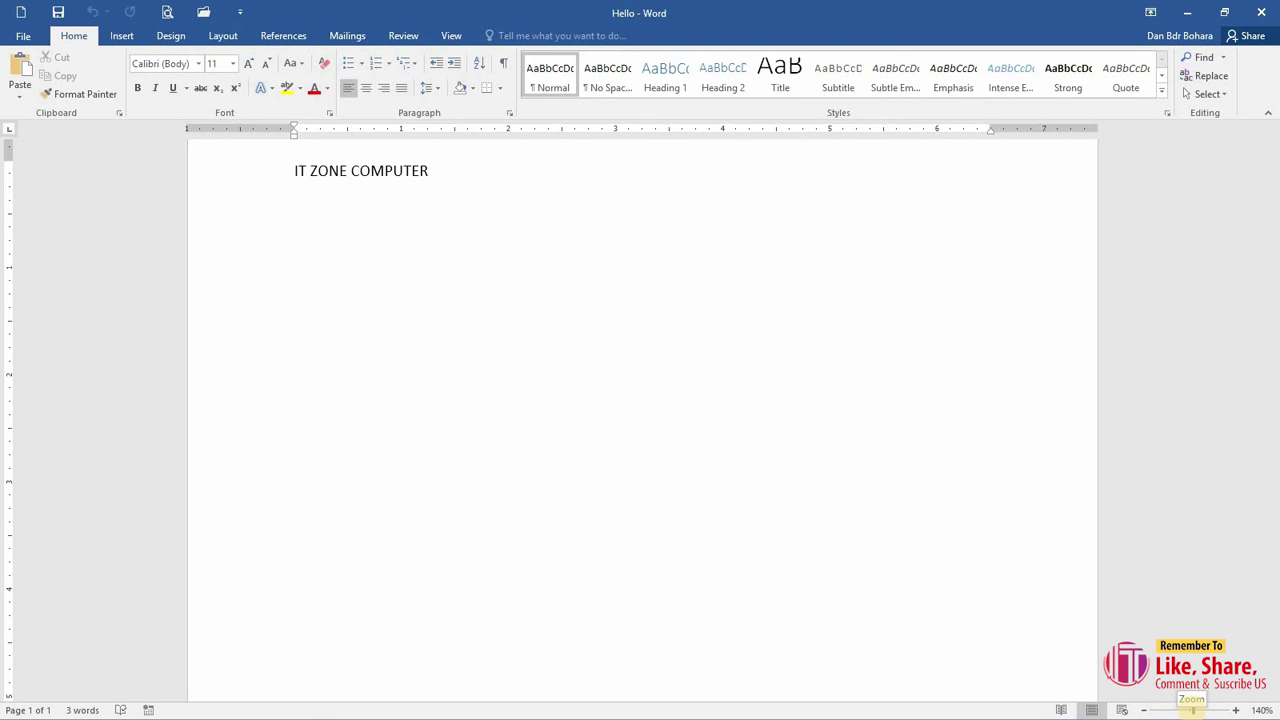
{"action": "mouse_move", "coordinate": [1193, 708]}
{"action": "left_mouse_down"}
{"action": "mouse_move", "coordinate": [1230, 708]}
{"action": "mouse_move", "coordinate": [1172, 713]}
{"action": "left_mouse_up"}
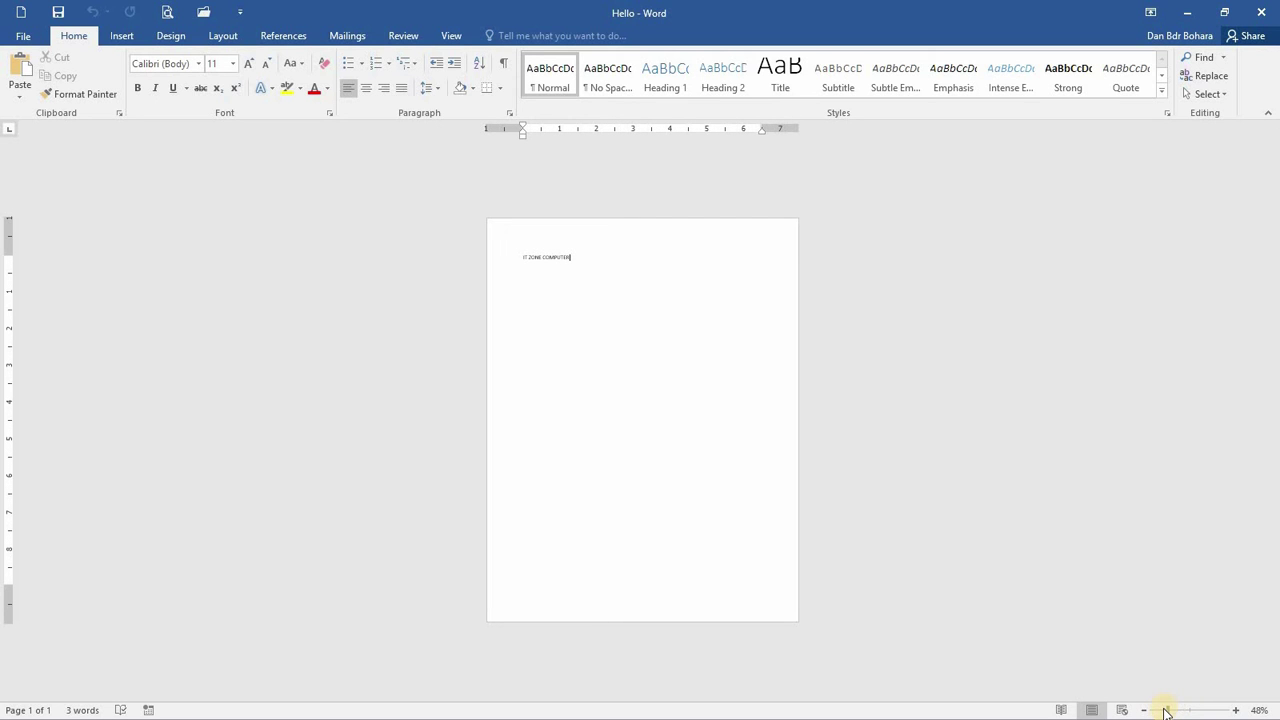
Sweep the zoom from 10% to 500%, then adjust with the slider and wheel to 140%.
{"action": "left_click_drag", "start_coordinate": [1166, 712], "coordinate": [1150, 711]}
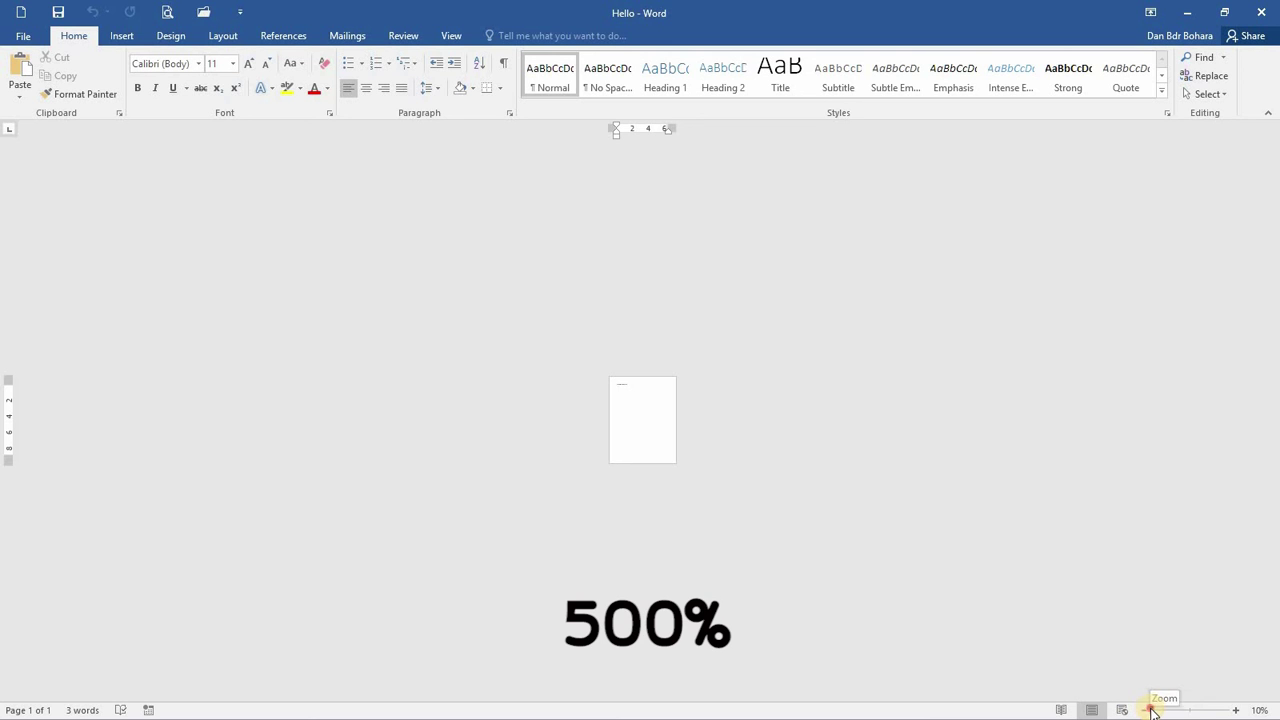
{"action": "left_click_drag", "start_coordinate": [1152, 711], "coordinate": [1258, 711]}
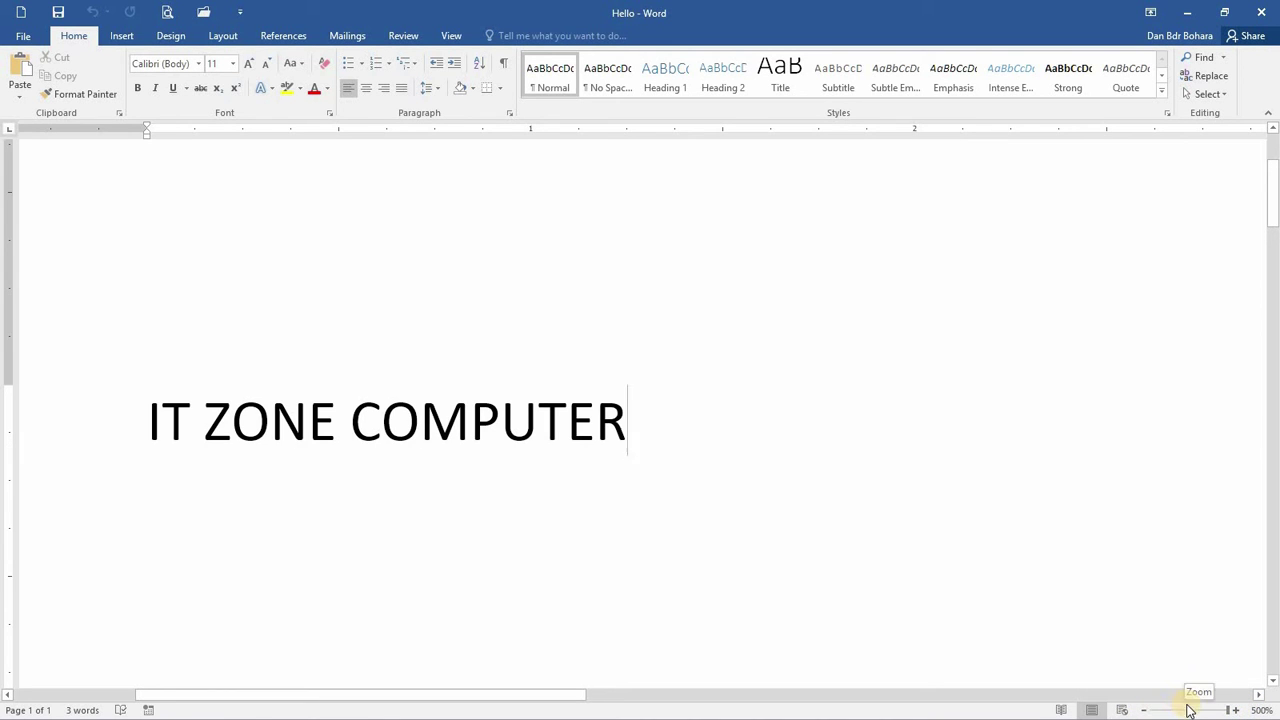
{"action": "left_click_drag", "start_coordinate": [1190, 711], "coordinate": [1189, 708]}
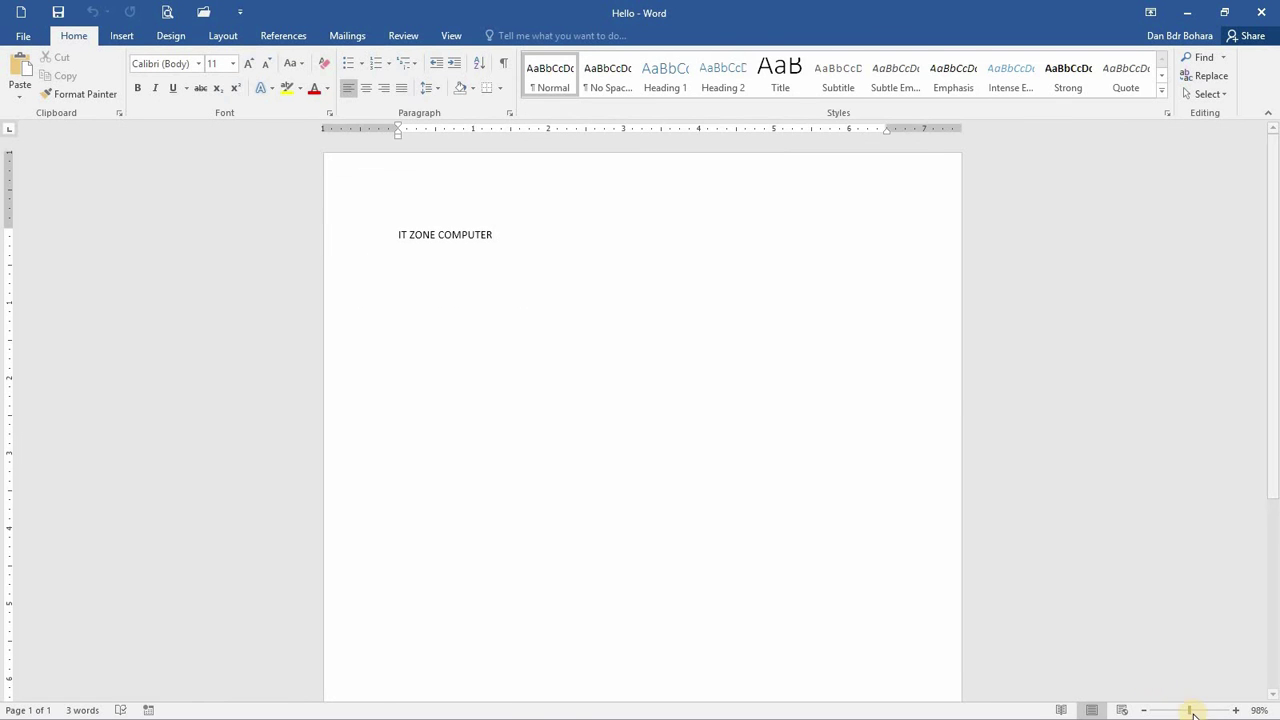
{"action": "left_click", "coordinate": [1197, 711]}
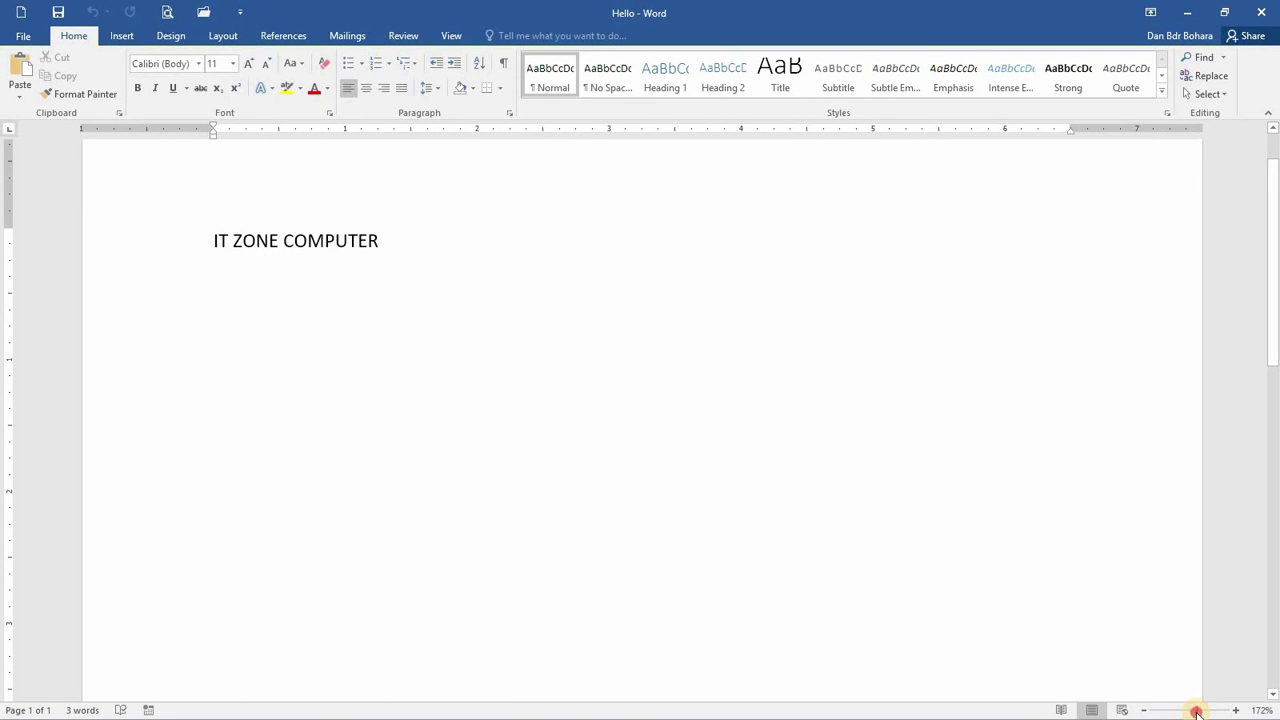
{"action": "left_click_drag", "start_coordinate": [1197, 711], "coordinate": [1193, 710]}
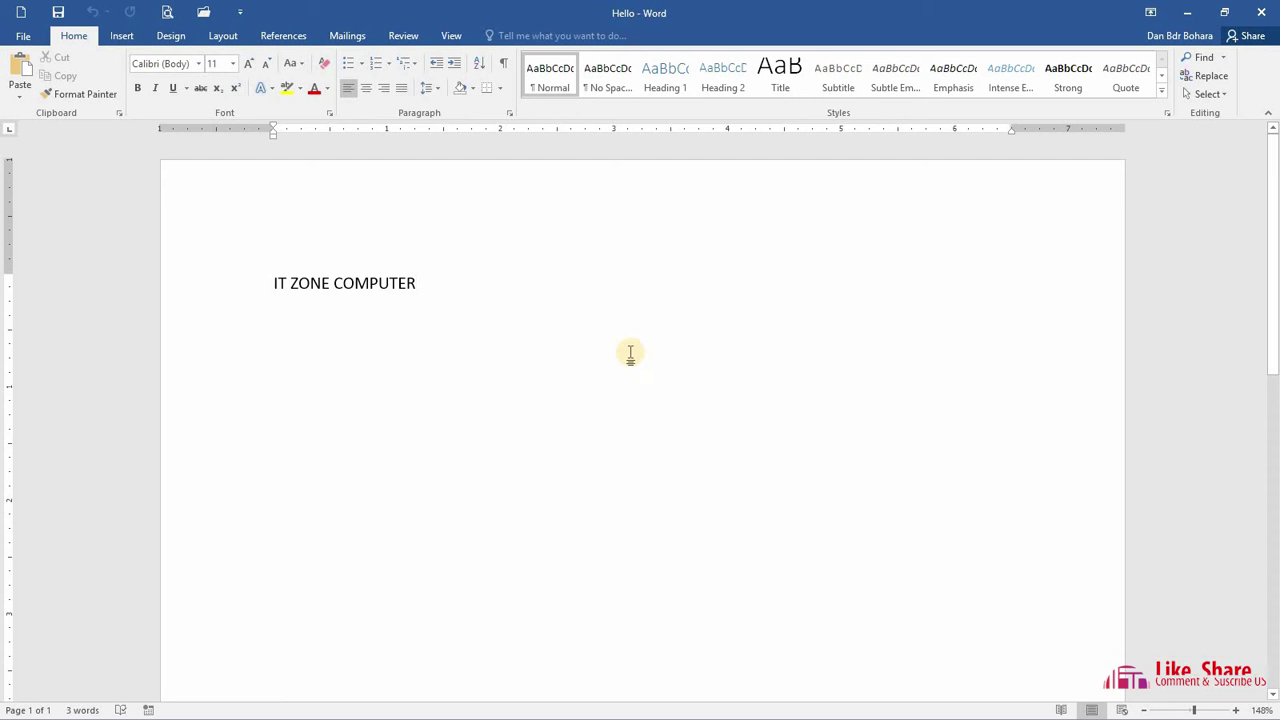
{"action": "scroll", "coordinate": [630, 351], "scroll_direction": "up", "scroll_amount": 10, "text": "ctrl"}
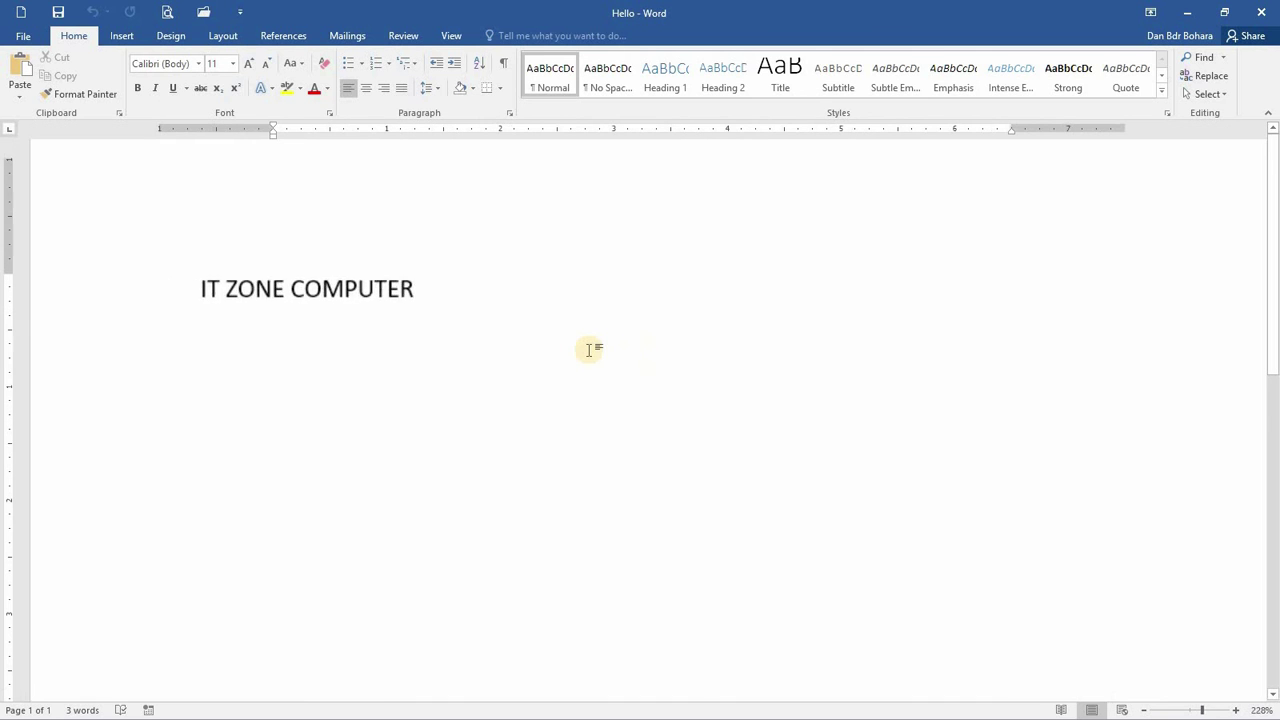
{"action": "scroll", "coordinate": [588, 349], "scroll_direction": "up", "scroll_amount": 4, "text": "ctrl"}
{"action": "scroll", "coordinate": [588, 349], "scroll_direction": "down", "scroll_amount": 16, "text": "ctrl"}
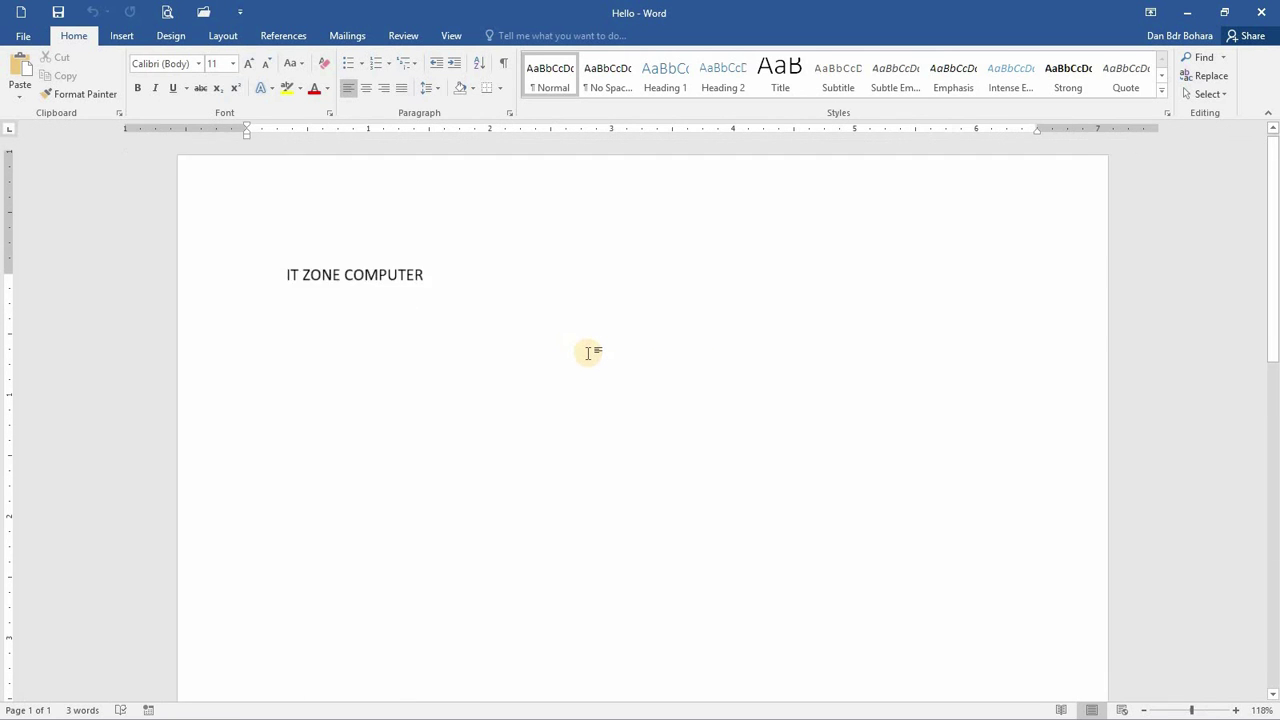
{"action": "scroll", "coordinate": [589, 355], "scroll_direction": "up", "scroll_amount": 10, "text": "ctrl"}
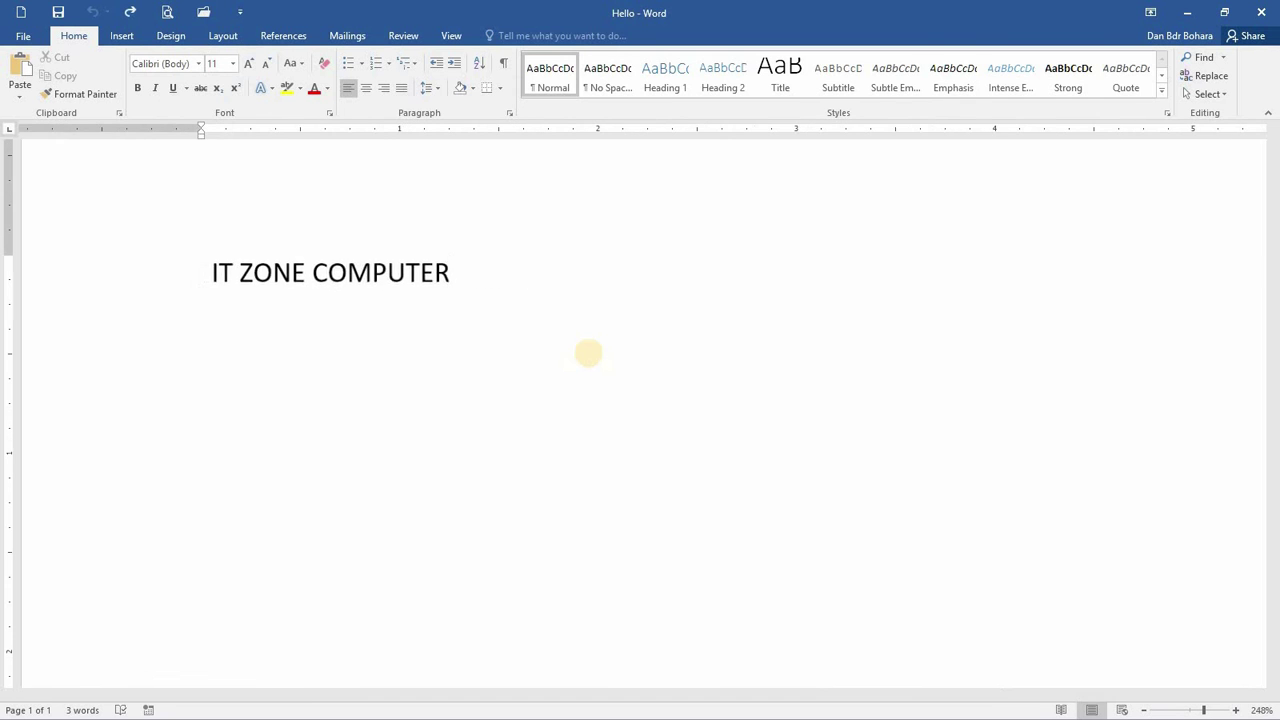
{"action": "scroll", "coordinate": [589, 355], "scroll_direction": "down", "scroll_amount": 9, "text": "ctrl"}
{"action": "scroll", "coordinate": [647, 424], "scroll_direction": "up", "scroll_amount": 1}
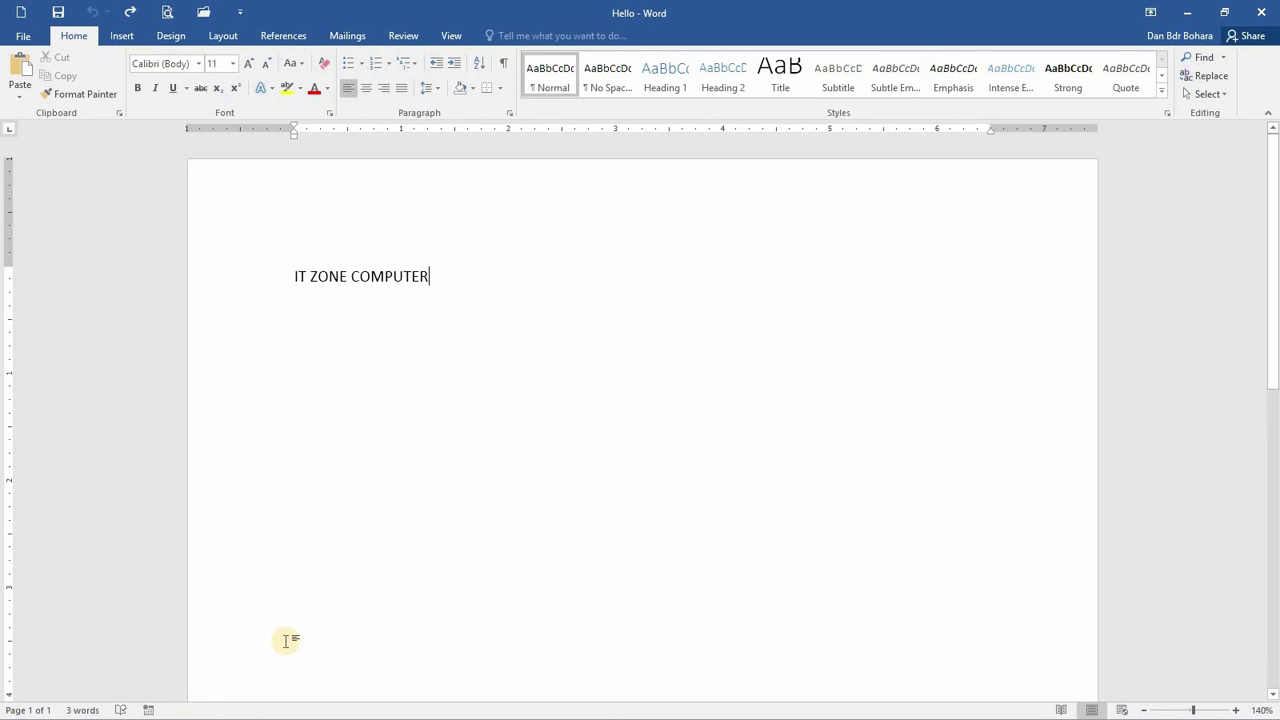
Add a line after 'IT ZONE COMPUTER' and insert Ctrl+Enter page breaks to reach 9 pages.
{"action": "left_click", "coordinate": [226, 625]}
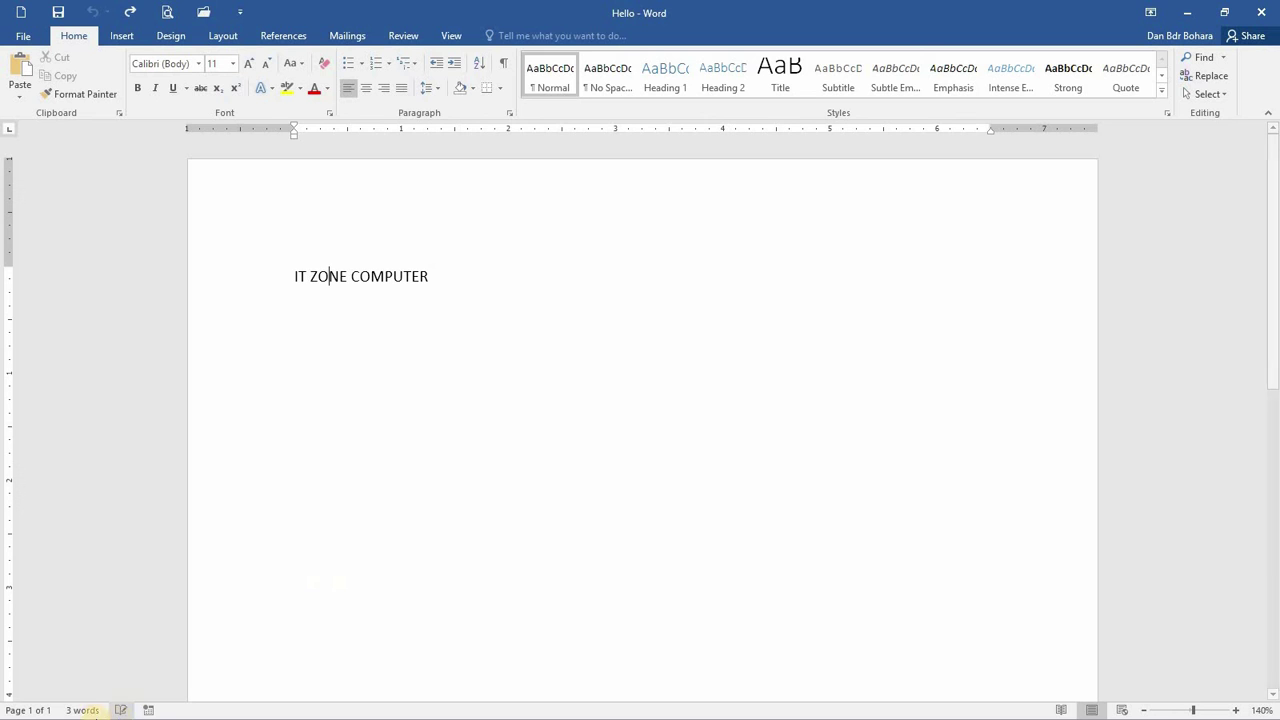
{"action": "left_click", "coordinate": [390, 392]}
{"action": "key", "text": "Return"}
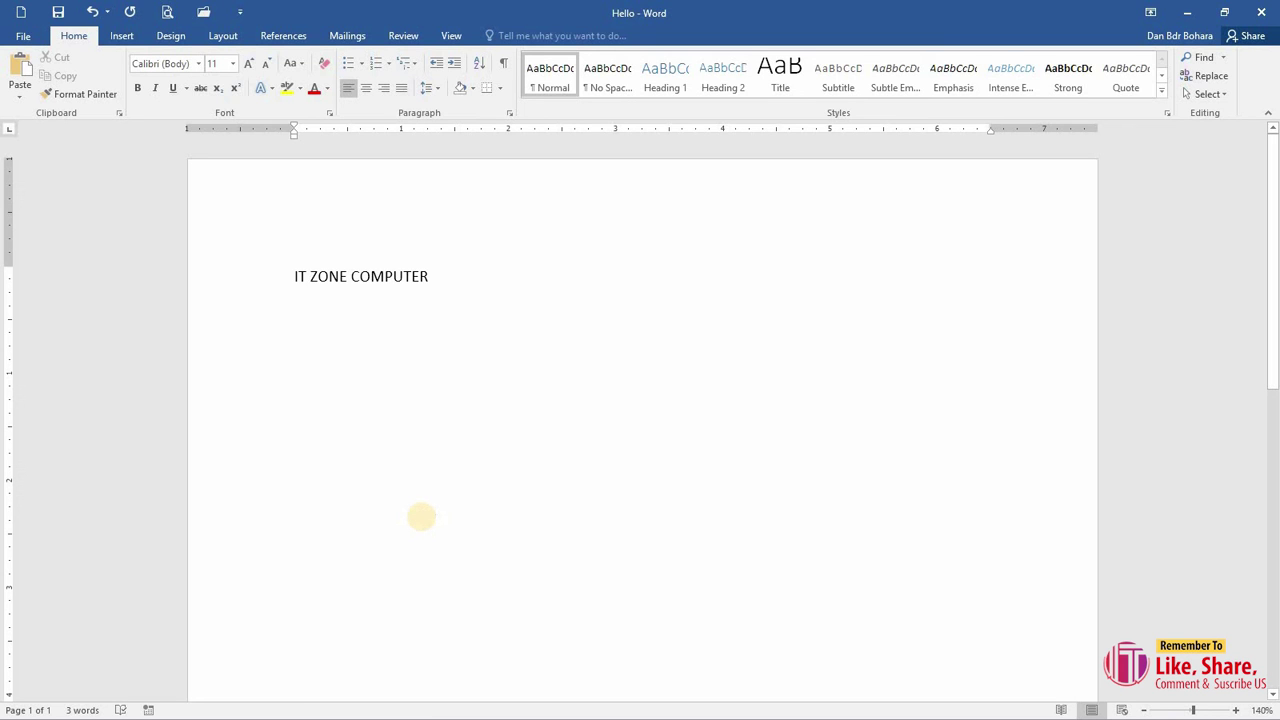
{"action": "key", "text": "ctrl+Return"}
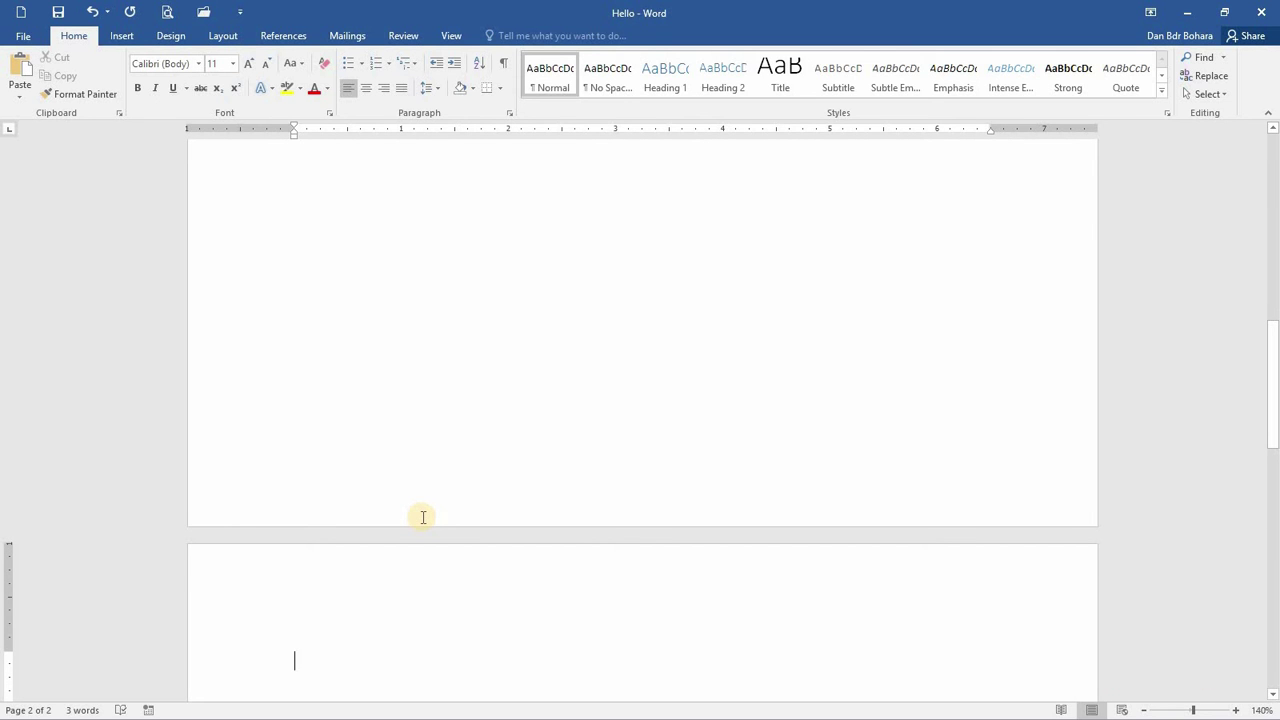
{"action": "key", "text": "ctrl+Return"}
{"action": "key", "text": "ctrl+Return"}
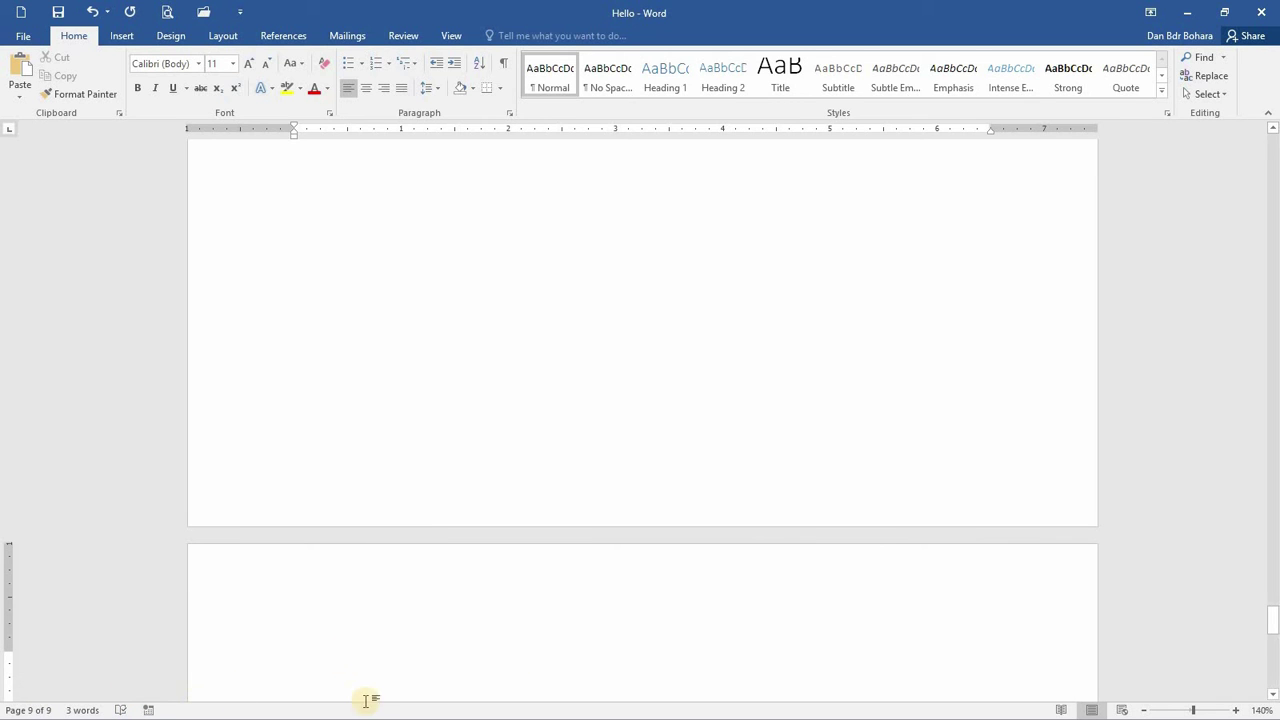
Move from the last page up through page 6 using the mouse wheel and scrollbar thumb.
{"action": "left_click", "coordinate": [313, 656]}
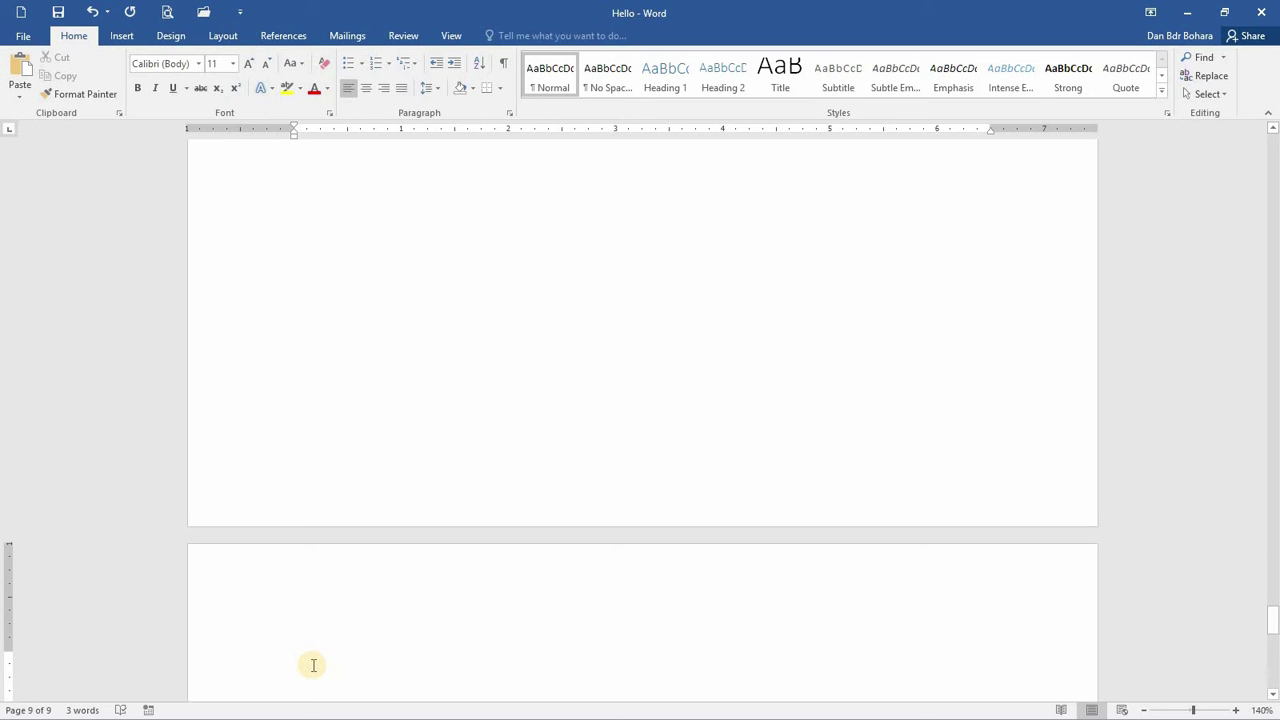
{"action": "scroll", "coordinate": [313, 665], "scroll_direction": "up", "scroll_amount": 10}
{"action": "scroll", "coordinate": [313, 665], "scroll_direction": "up", "scroll_amount": 10}
{"action": "scroll", "coordinate": [311, 663], "scroll_direction": "up", "scroll_amount": 10}
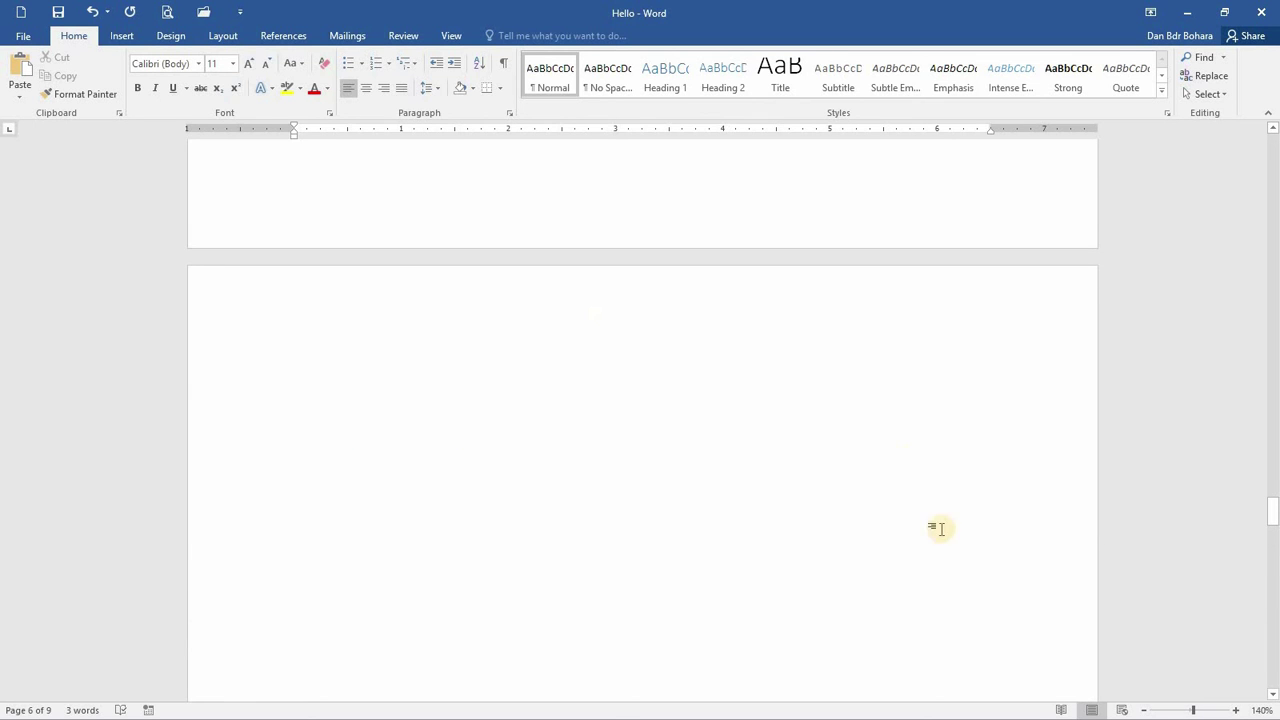
{"action": "left_click", "coordinate": [643, 480]}
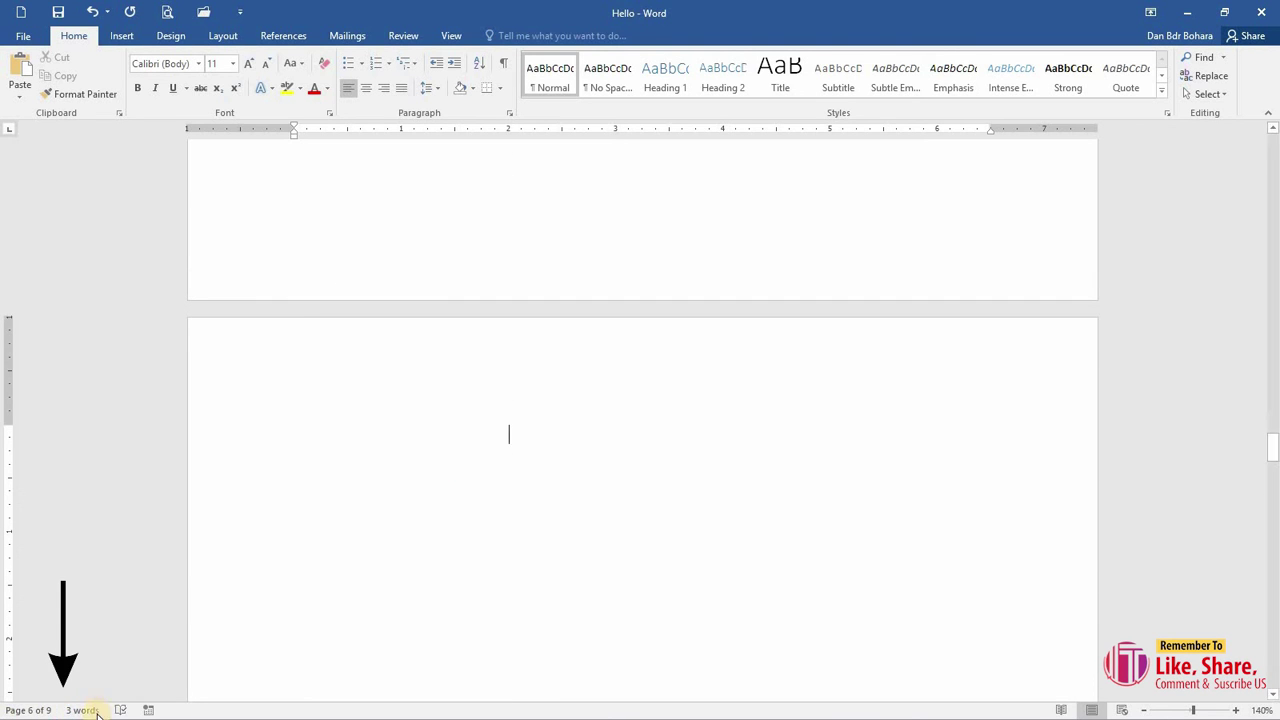
{"action": "scroll", "coordinate": [1057, 517], "scroll_direction": "up", "scroll_amount": 3}
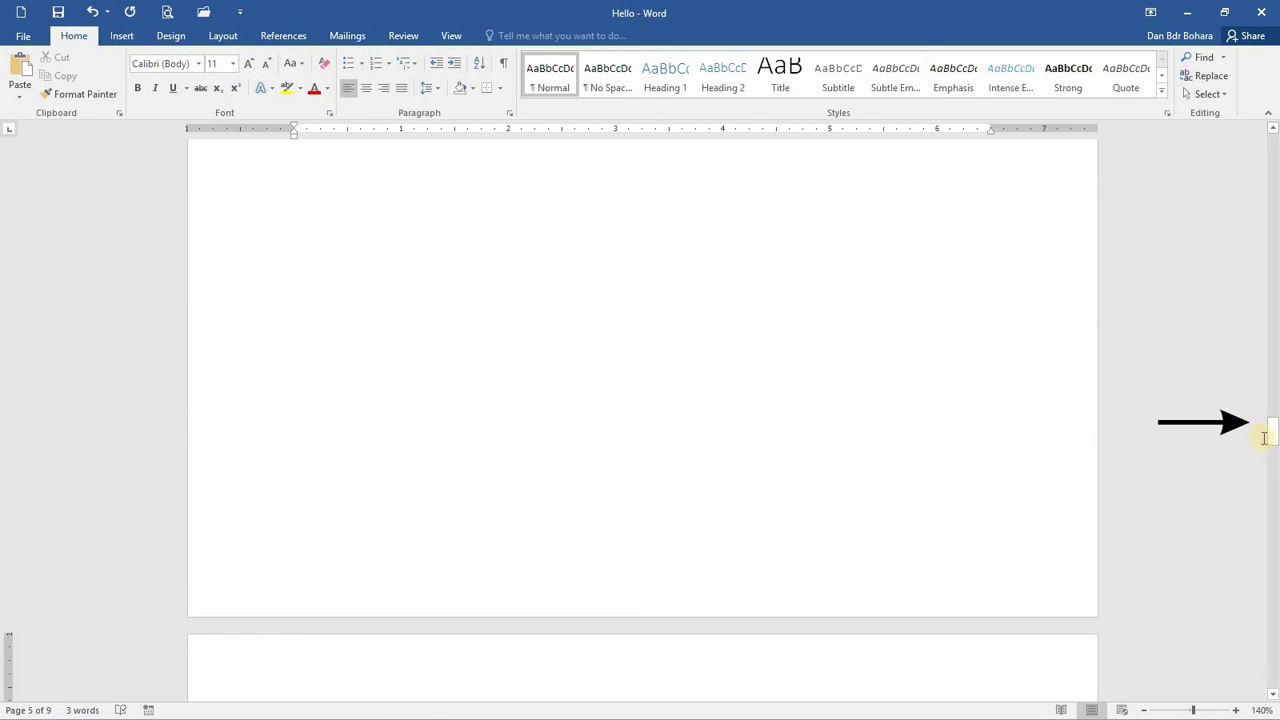
{"action": "left_click_drag", "start_coordinate": [1276, 440], "coordinate": [1276, 230]}
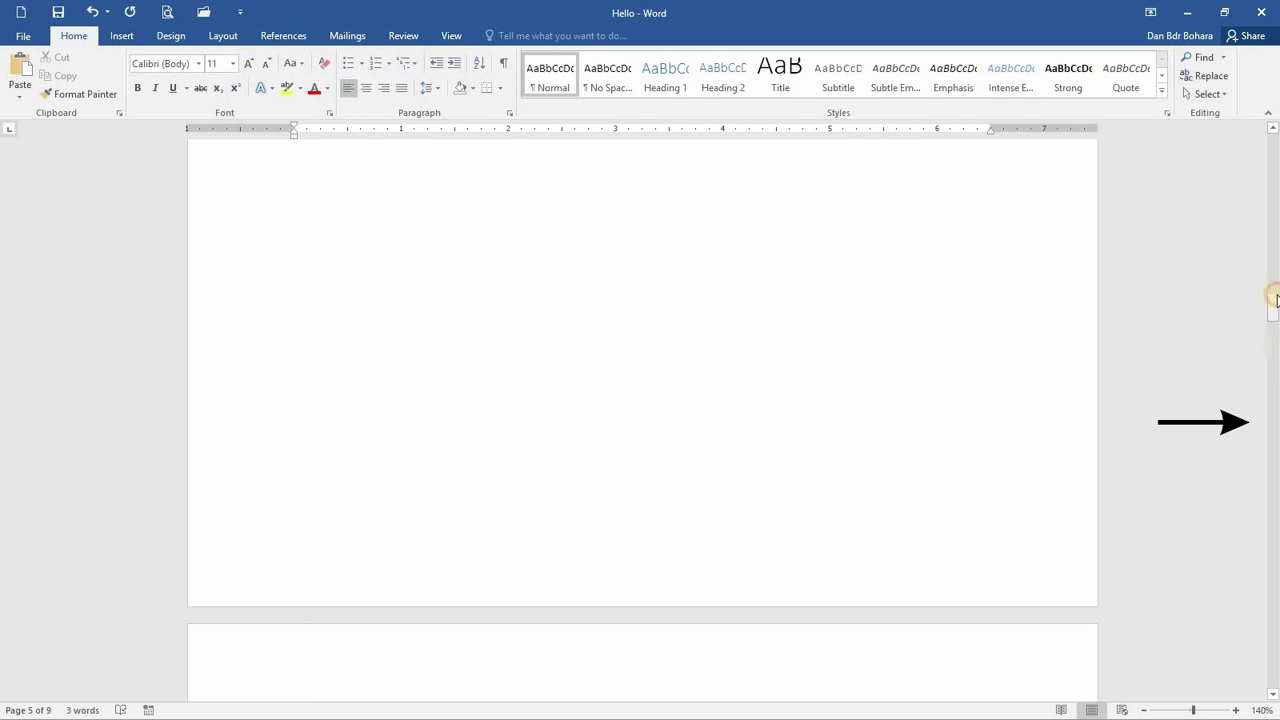
{"action": "mouse_move", "coordinate": [1276, 230]}
{"action": "left_mouse_down"}
{"action": "mouse_move", "coordinate": [1277, 172]}
{"action": "mouse_move", "coordinate": [1276, 344]}
{"action": "left_mouse_up"}
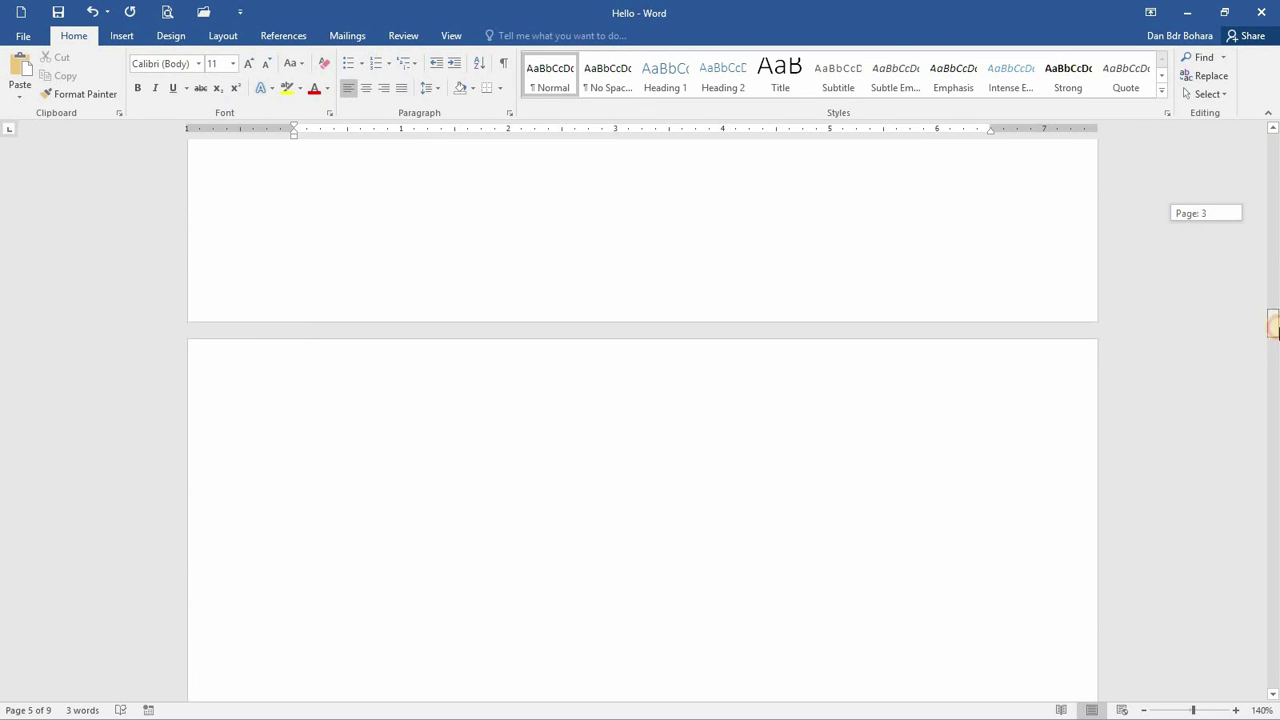
{"action": "left_click_drag", "start_coordinate": [1276, 398], "coordinate": [1262, 443]}
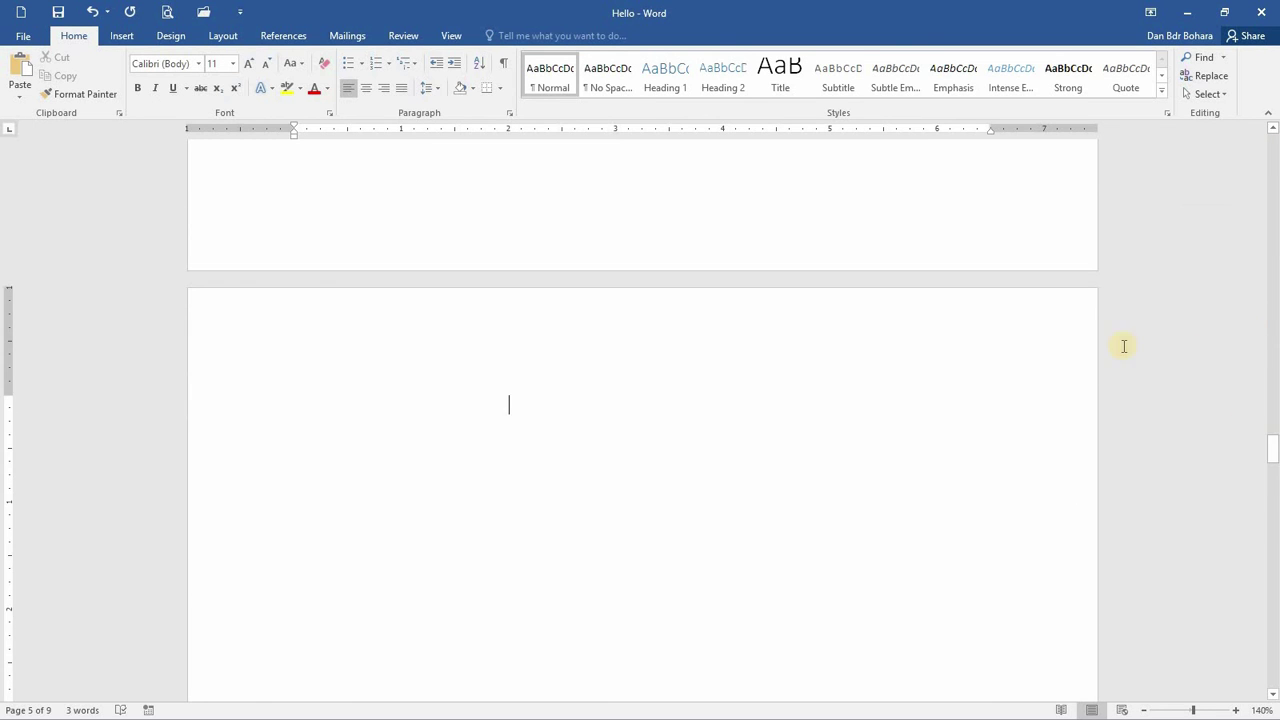
Scroll and drag the scrollbar back to the top of page 1 with 'IT ZONE COMPUTER'.
{"action": "scroll", "coordinate": [835, 346], "scroll_direction": "up", "scroll_amount": 5}
{"action": "scroll", "coordinate": [835, 346], "scroll_direction": "up", "scroll_amount": 5}
{"action": "scroll", "coordinate": [835, 346], "scroll_direction": "up", "scroll_amount": 8}
{"action": "scroll", "coordinate": [835, 346], "scroll_direction": "up", "scroll_amount": 3}
{"action": "scroll", "coordinate": [835, 346], "scroll_direction": "up", "scroll_amount": 2}
{"action": "scroll", "coordinate": [835, 346], "scroll_direction": "up", "scroll_amount": 10}
{"action": "scroll", "coordinate": [835, 346], "scroll_direction": "up", "scroll_amount": 5}
{"action": "scroll", "coordinate": [835, 346], "scroll_direction": "up", "scroll_amount": 20}
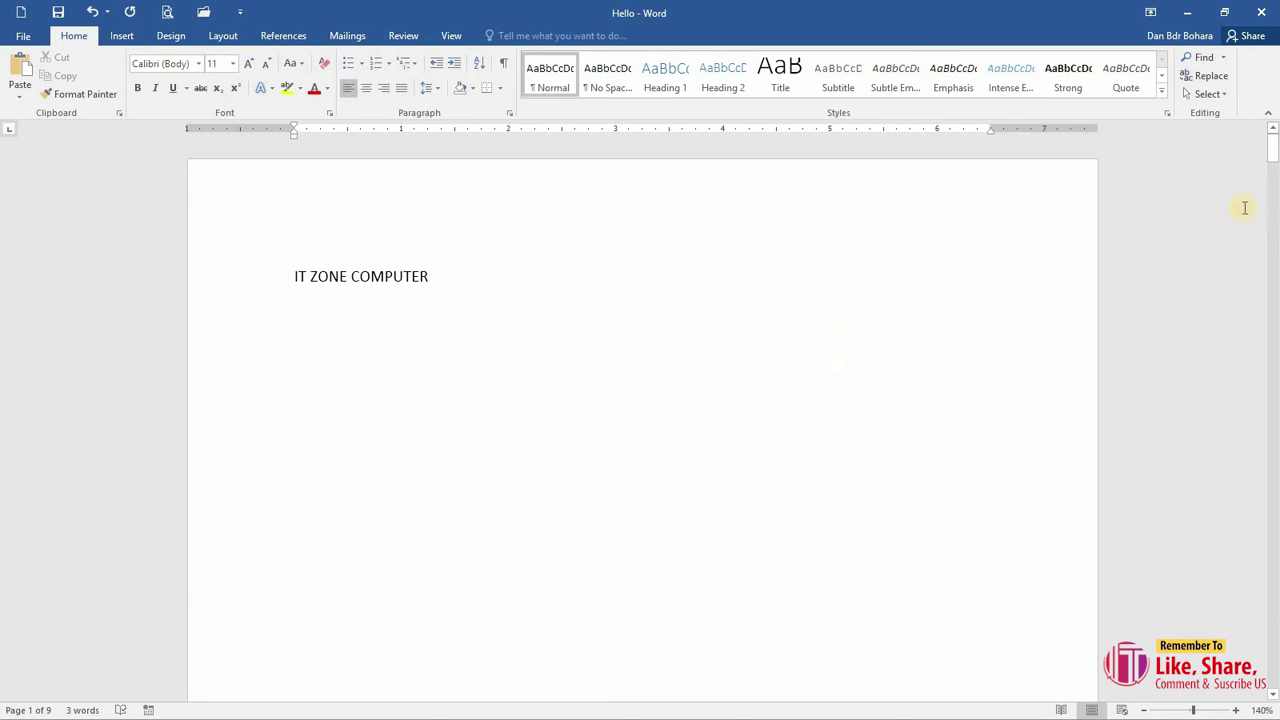
{"action": "left_click_drag", "start_coordinate": [1274, 152], "coordinate": [1273, 197]}
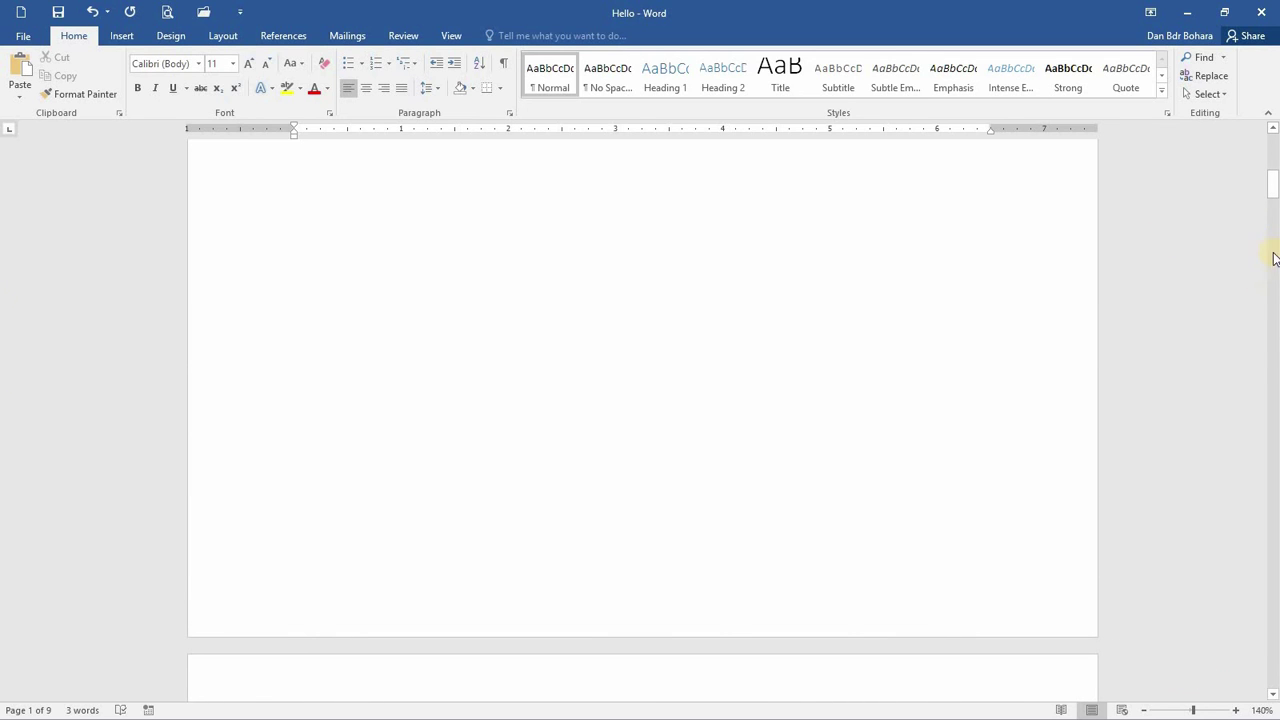
{"action": "mouse_move", "coordinate": [1272, 194]}
{"action": "left_mouse_down"}
{"action": "mouse_move", "coordinate": [1276, 418]}
{"action": "mouse_move", "coordinate": [1274, 150]}
{"action": "left_mouse_up"}
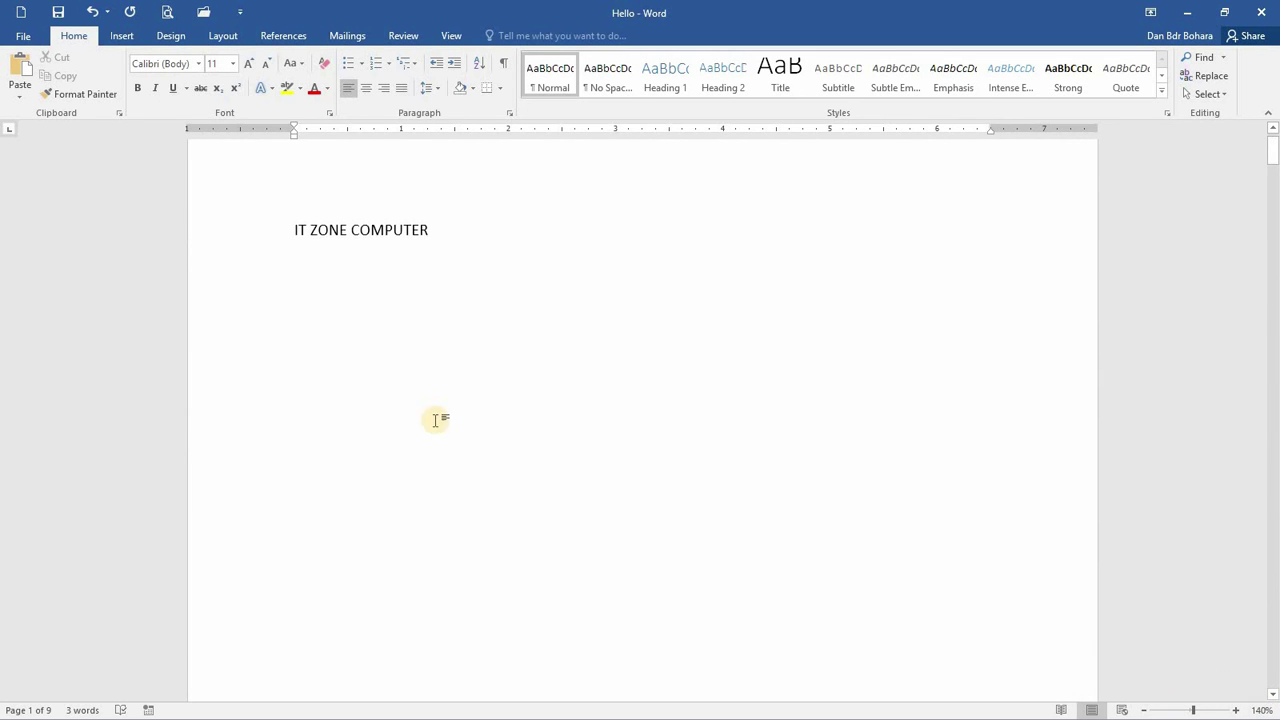